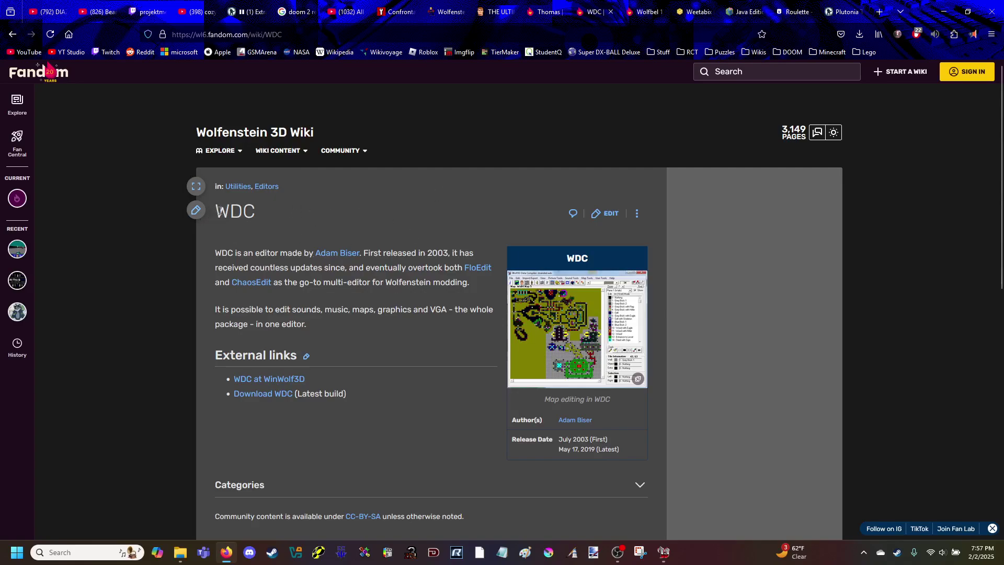
- Download the latest WDC build from its wiki page and delete the downloaded installer file
left_click_drag(217, 209, 299, 209)
left_click(300, 210)
left_click(281, 400)
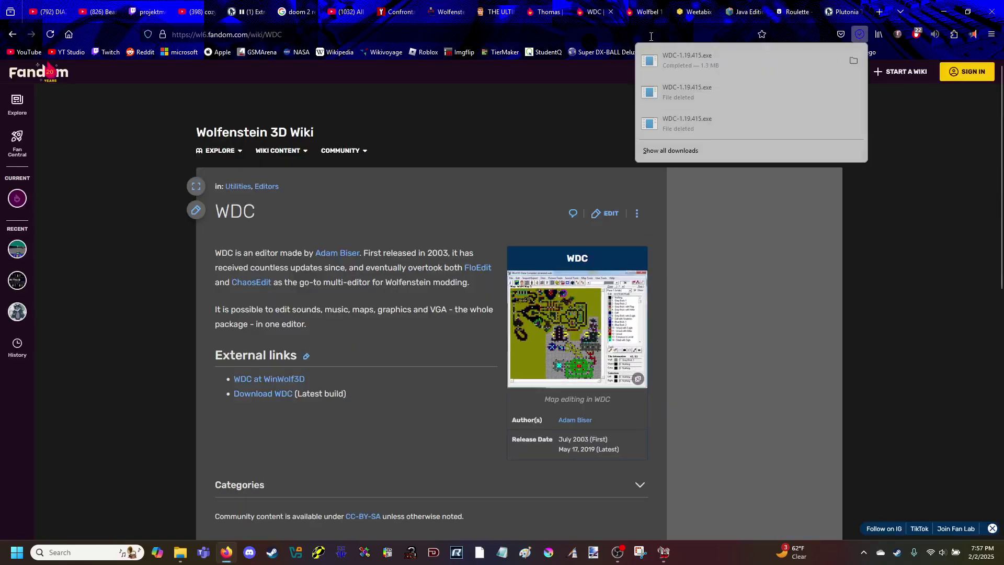
right_click(709, 66)
left_click(735, 134)
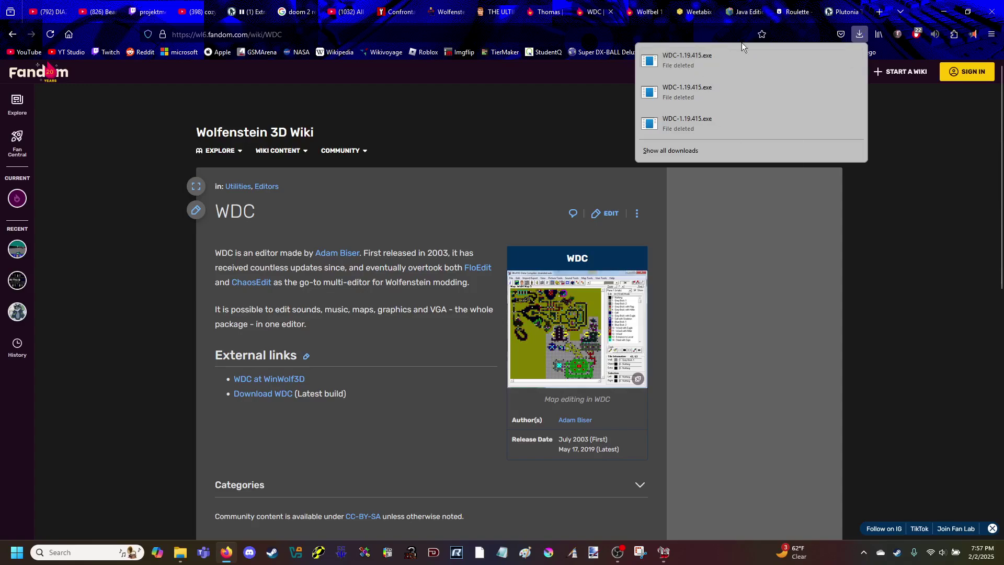
left_click(539, 179)
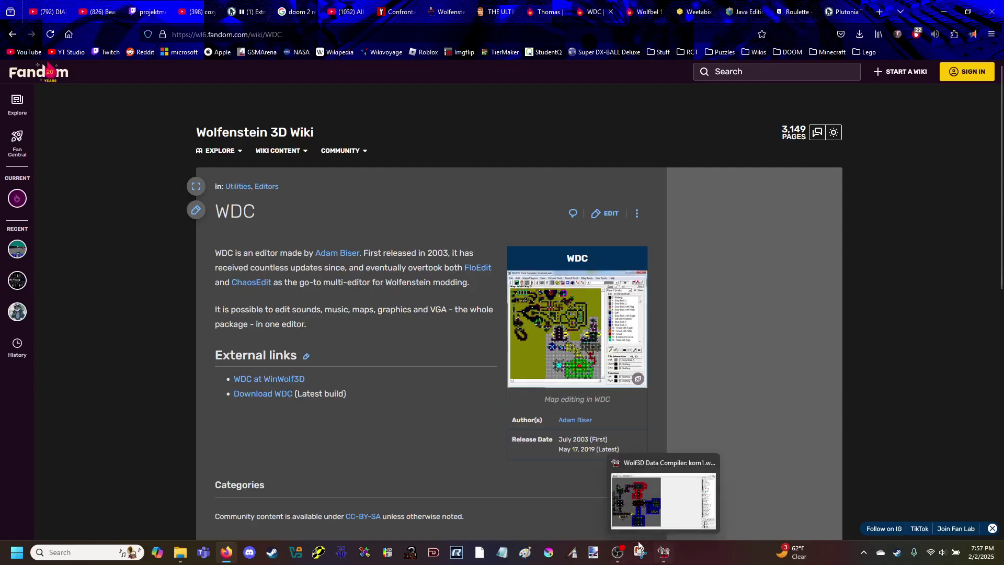
- Switch to Wolf3D Data Compiler, start a new project and set its save location to the Wolf3D (X:) drive
left_click(664, 554)
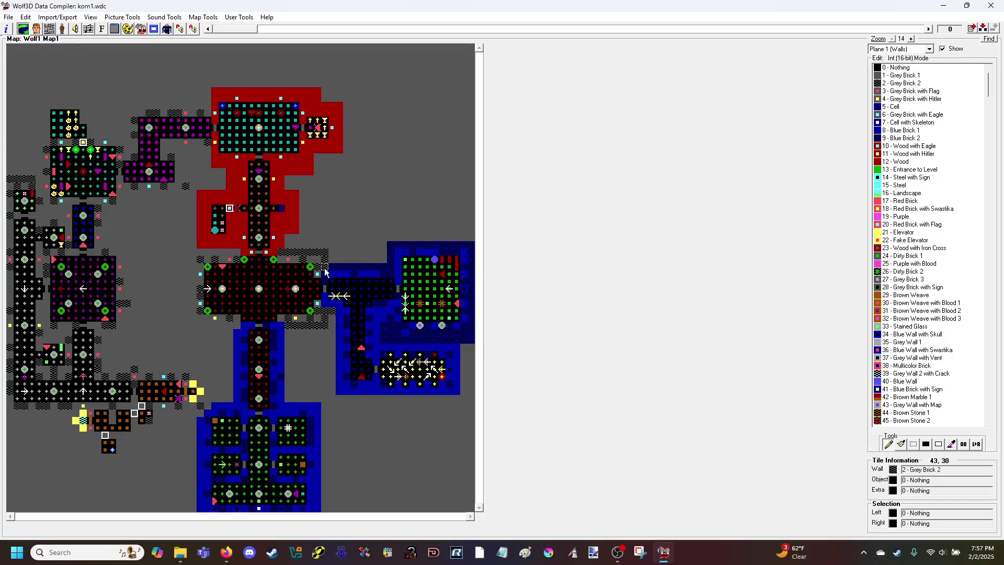
left_click(8, 17)
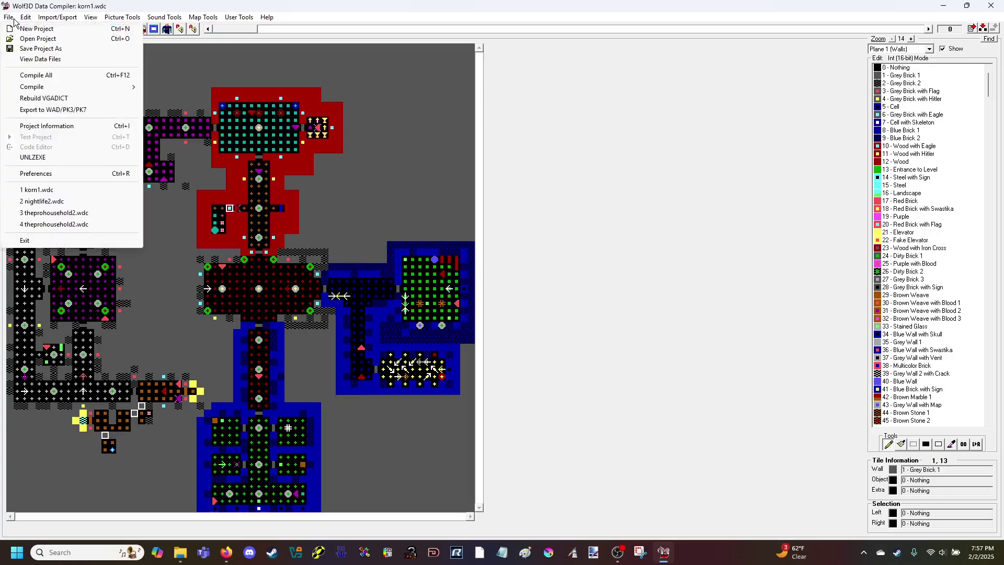
left_click(61, 29)
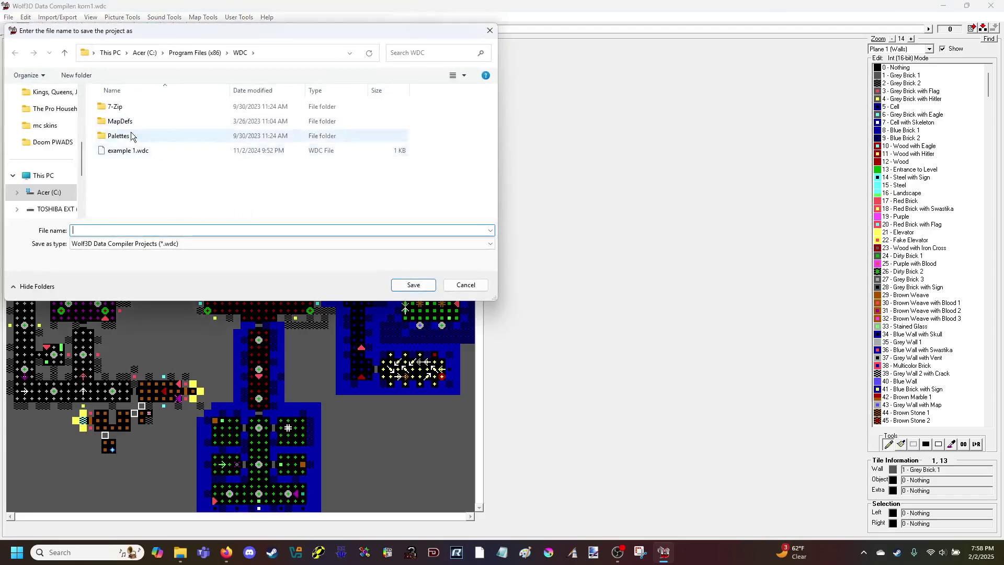
scroll(49, 179, "down", 2)
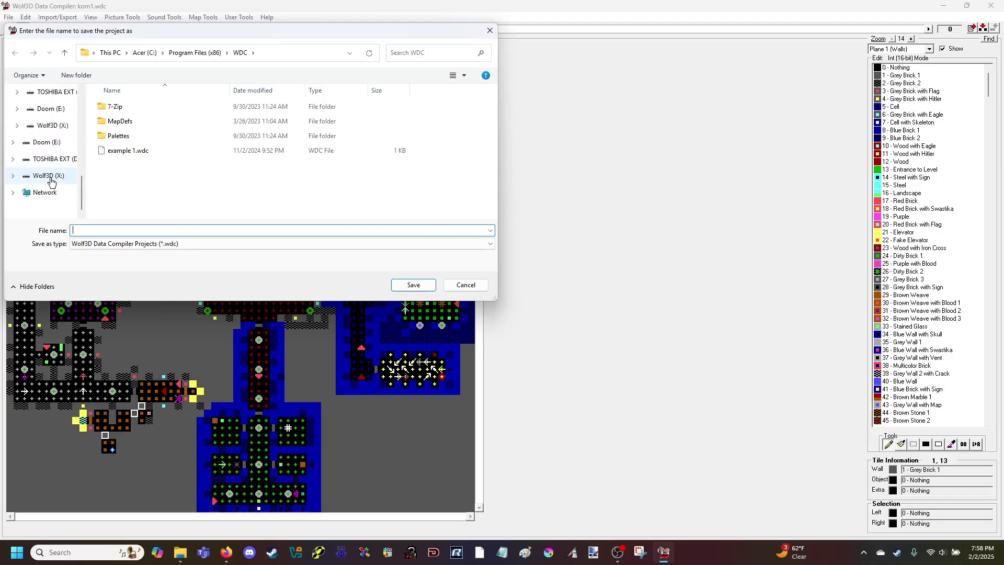
left_click(52, 142)
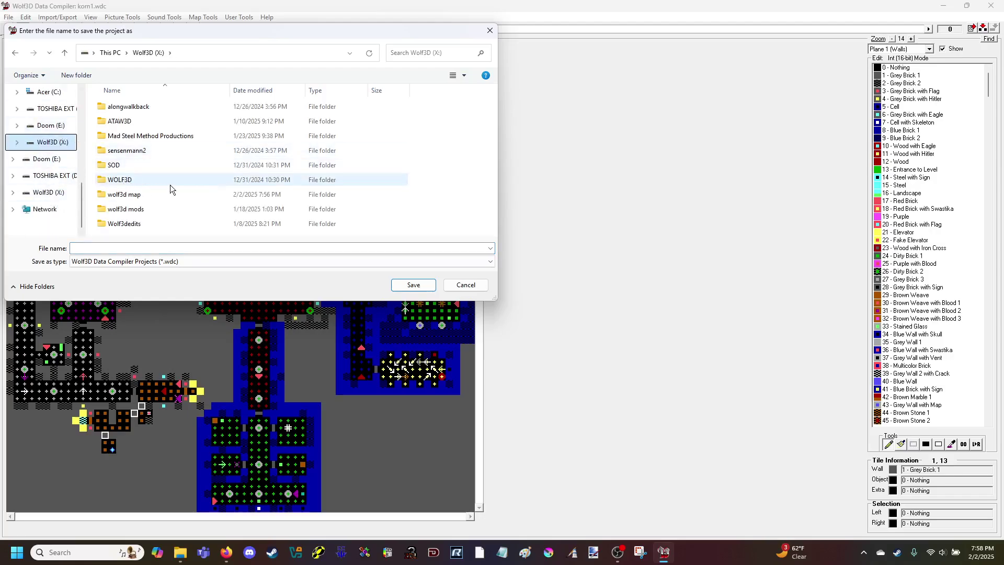
double_click(139, 179)
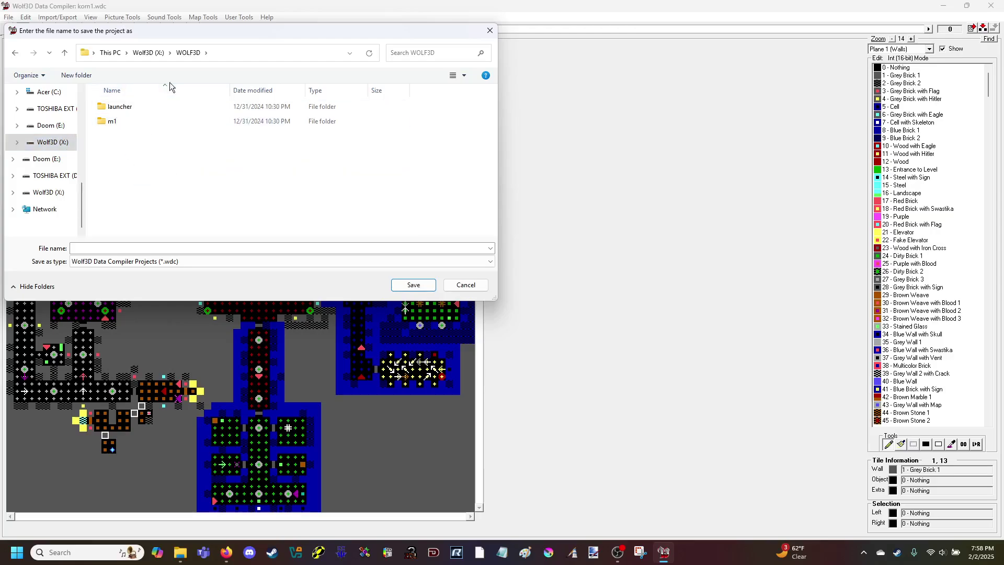
left_click(146, 53)
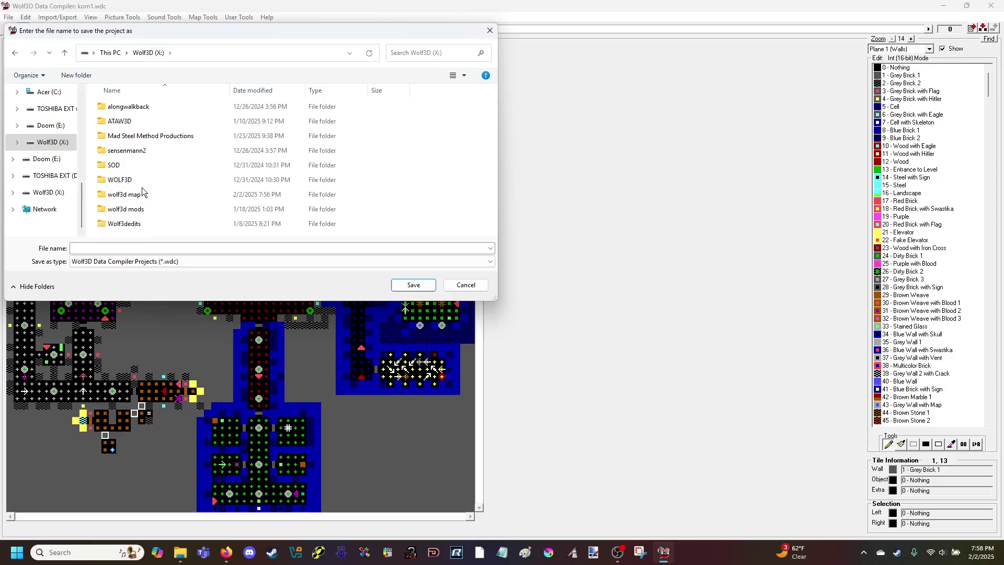
- Switch to File Explorer and copy the game data files and wolf3d.exe from the WOLF3D folder on the Wolf3D (X:) drive
left_click(183, 552)
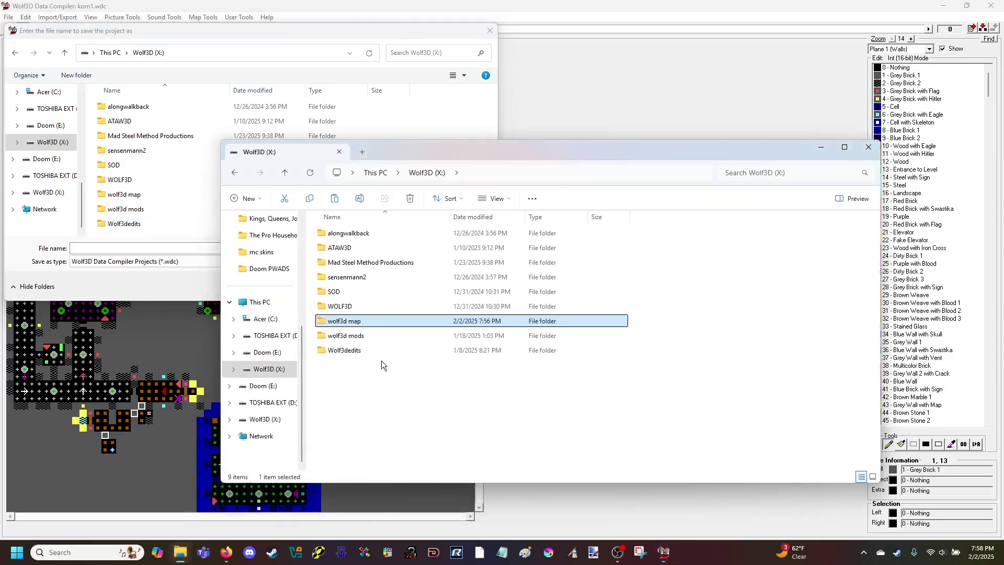
double_click(331, 306)
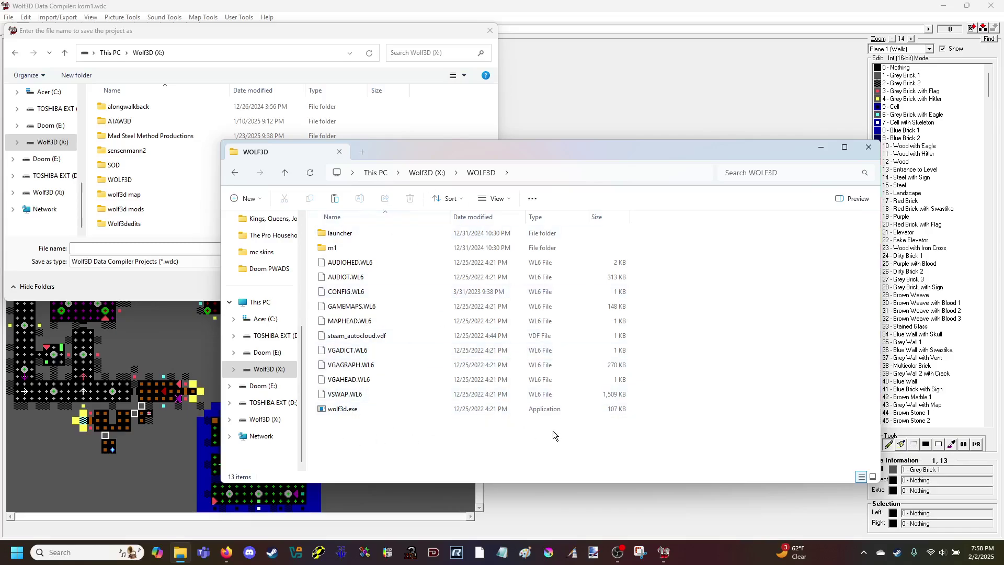
left_click(432, 172)
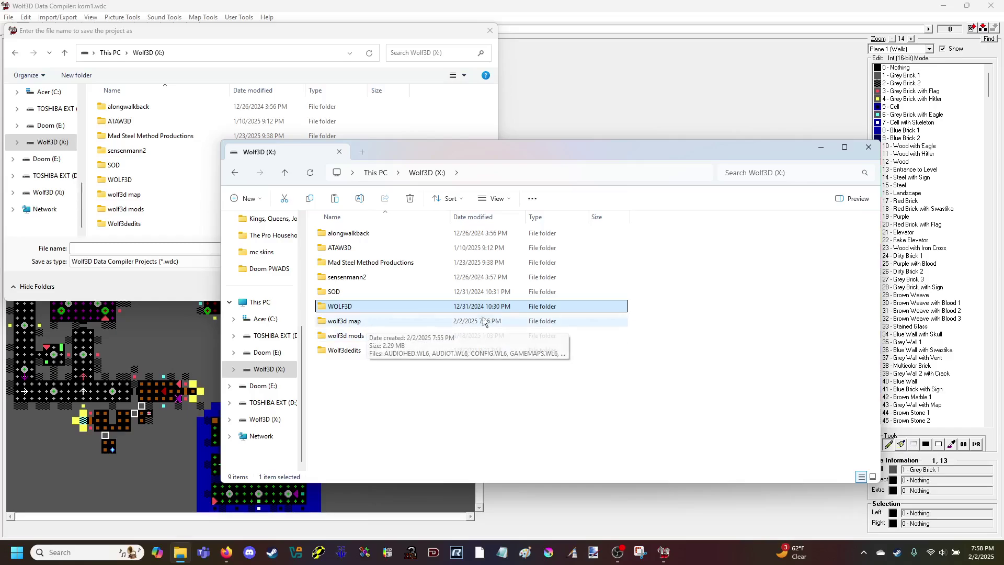
double_click(359, 309)
left_click_drag(352, 421, 397, 262)
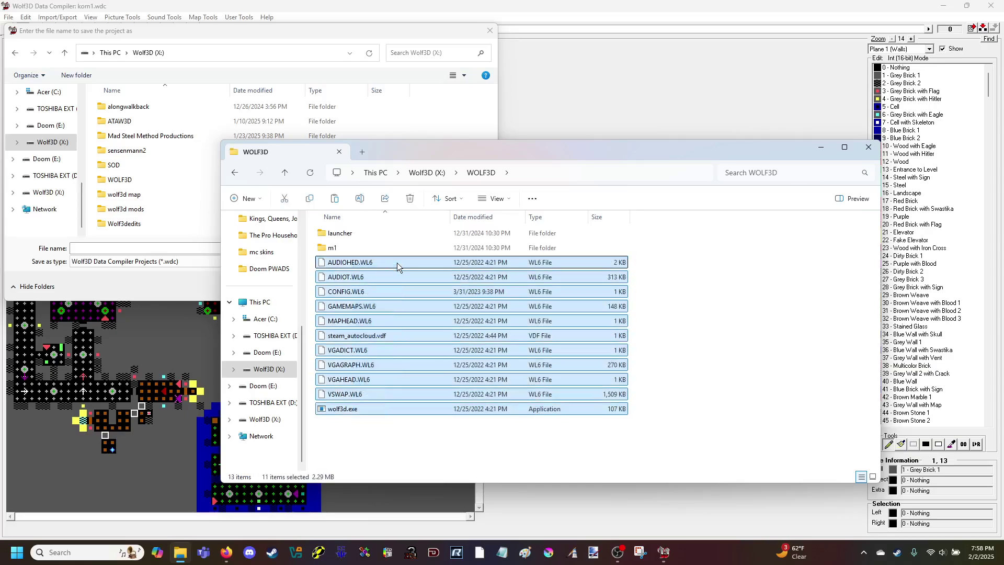
left_click(315, 198)
- Check the game files in the wolf3d map folder and close the File Explorer window
left_click(425, 172)
double_click(363, 320)
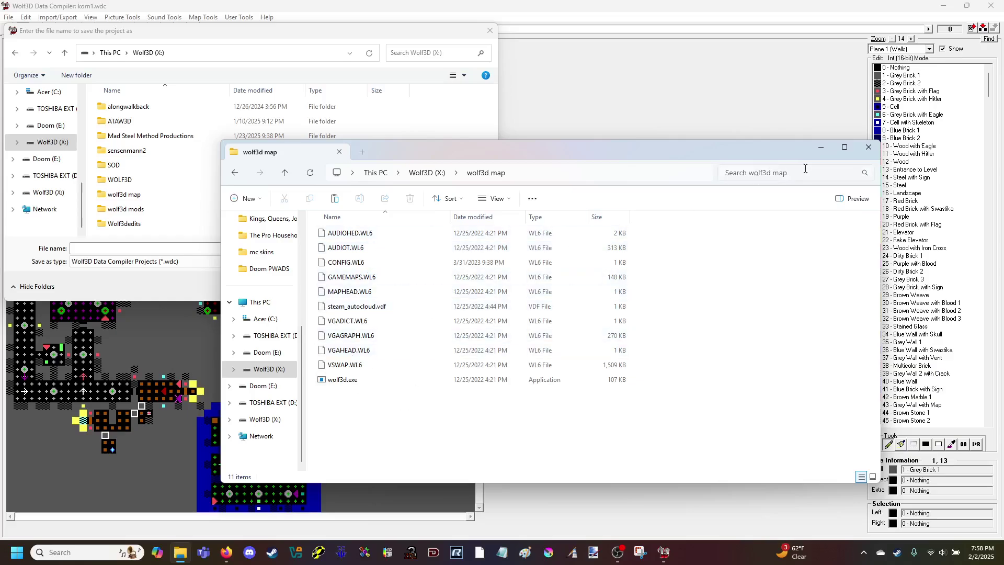
left_click(861, 146)
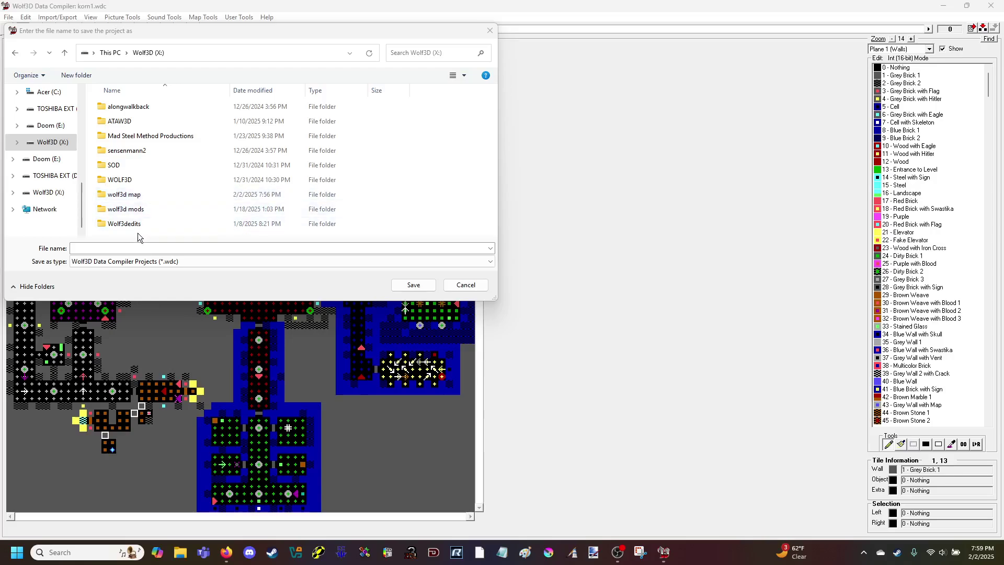
- Save the new project as wolfmod1 in the wolf3d map folder
double_click(157, 193)
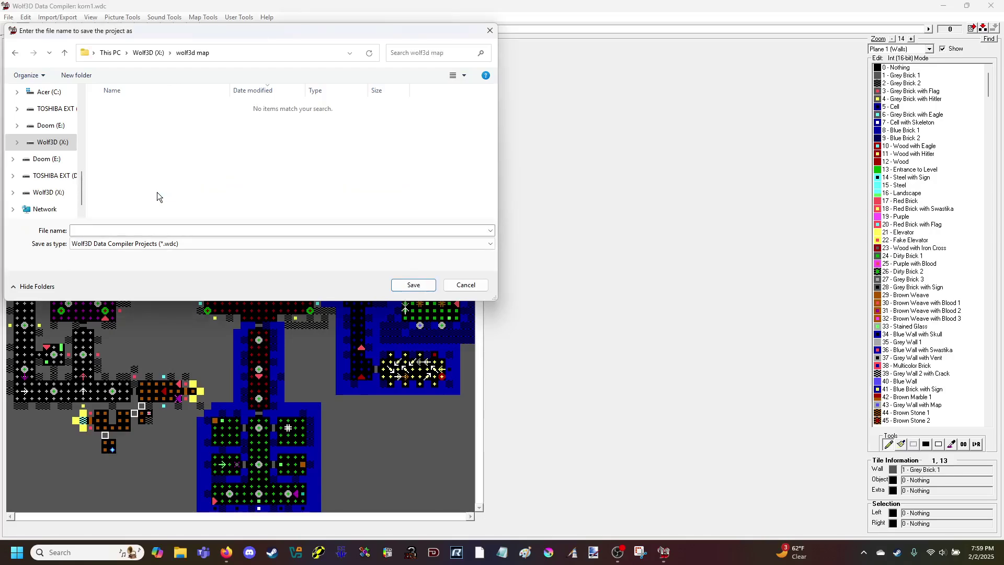
left_click(190, 229)
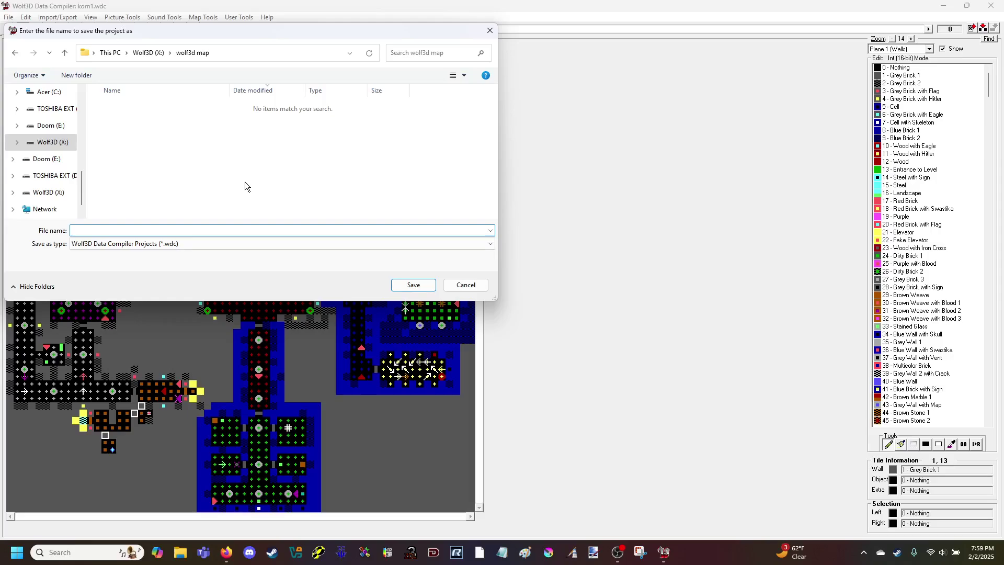
type("wolfmod1")
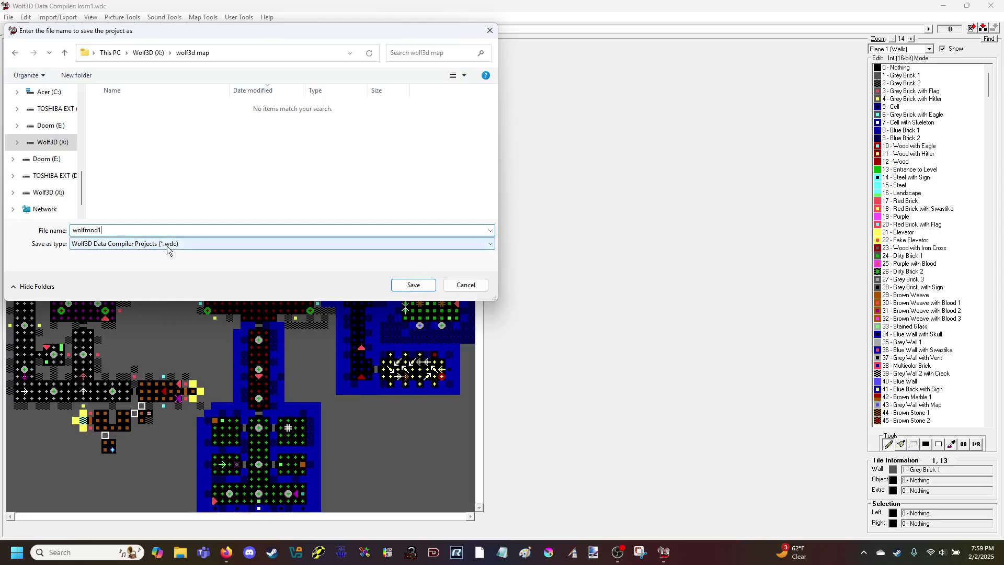
left_click(412, 286)
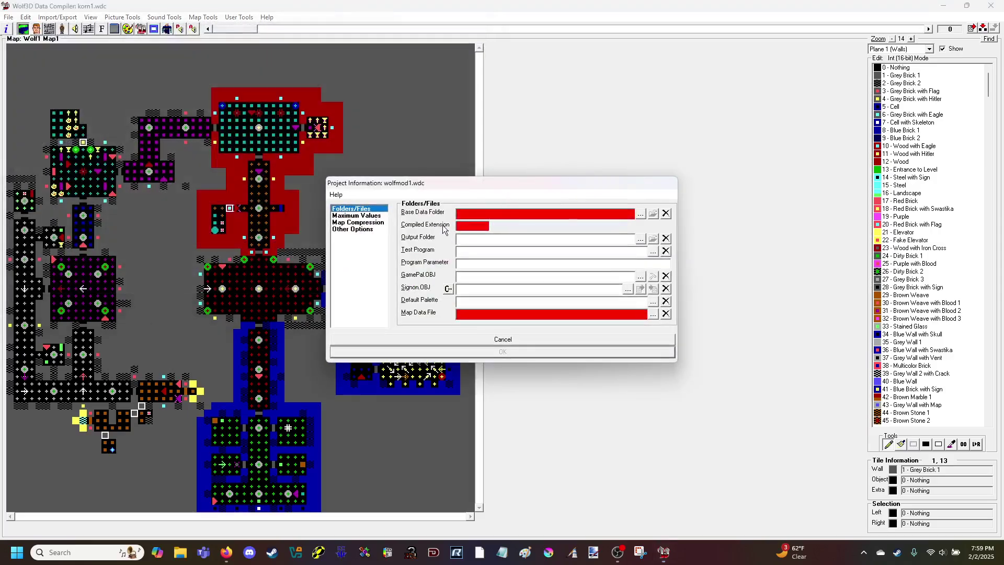
- Set the project's base data folder to the wolf3d map folder on the Wolf3D (X:) drive
left_click(641, 215)
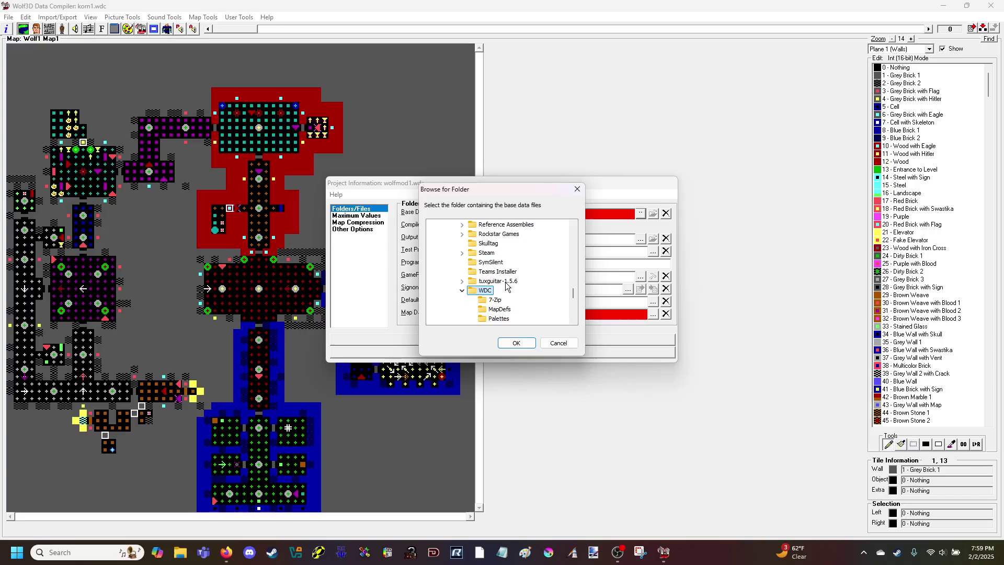
scroll(506, 285, "down", 6)
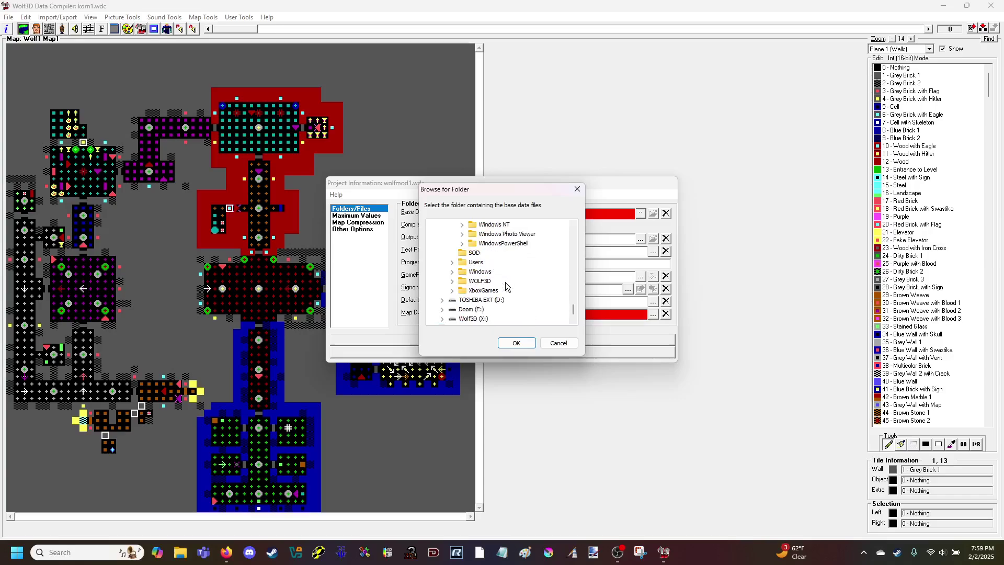
left_click(452, 283)
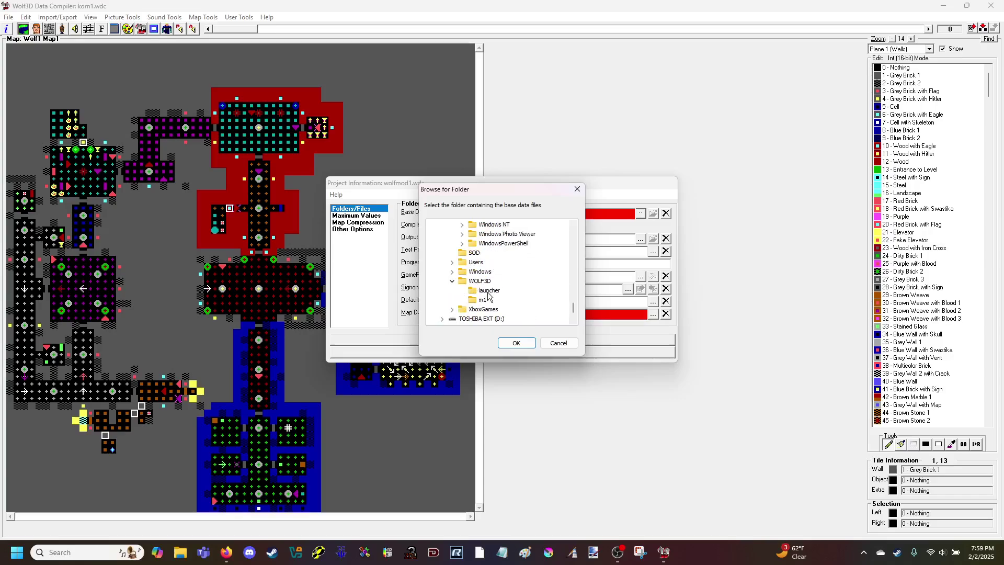
left_click(452, 281)
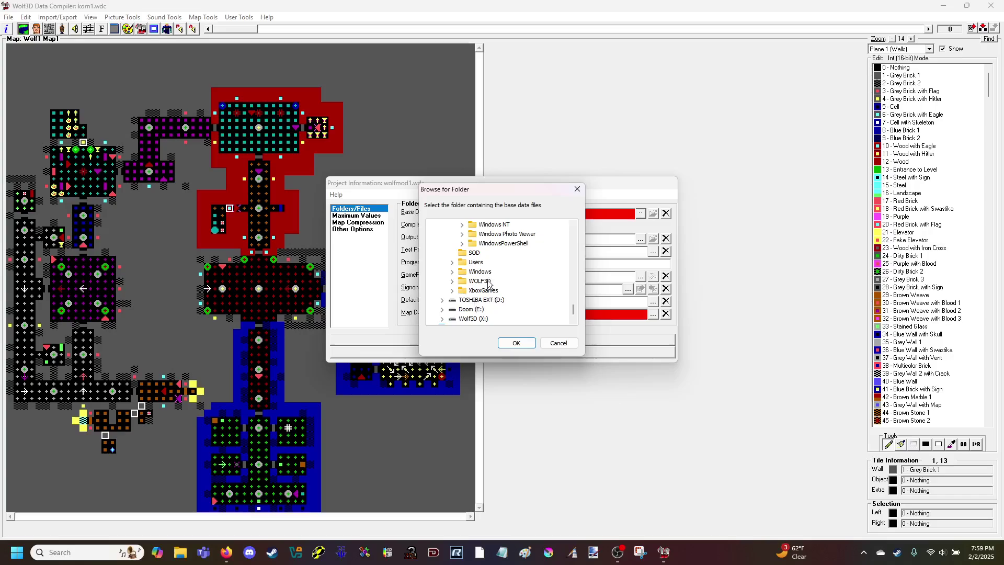
left_click(442, 310)
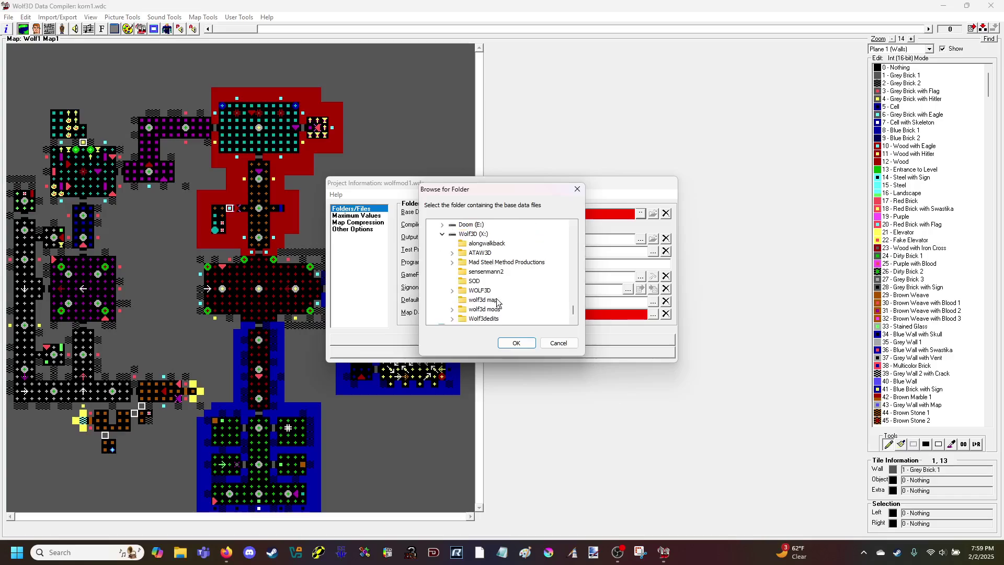
scroll(488, 285, "down", 1)
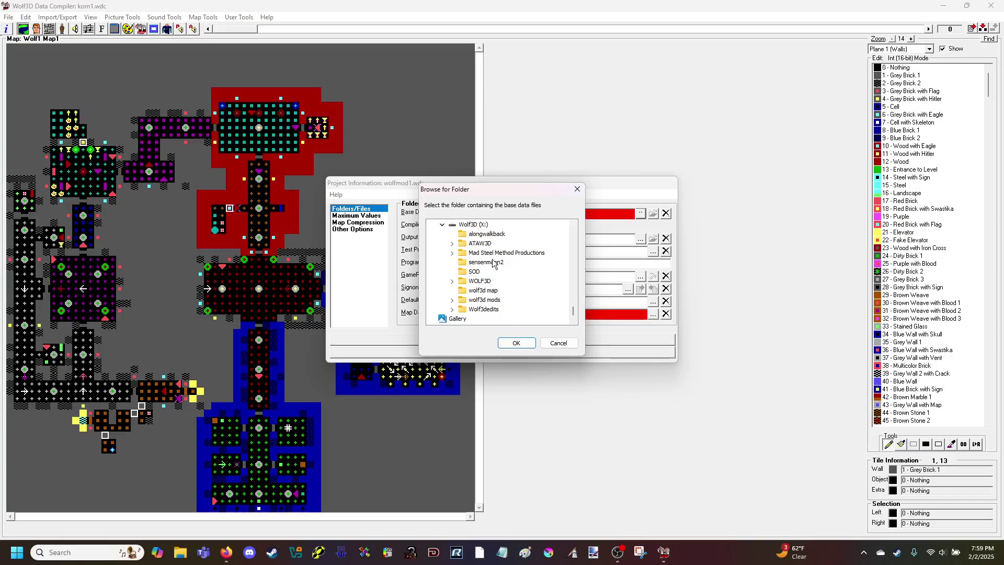
left_click(492, 293)
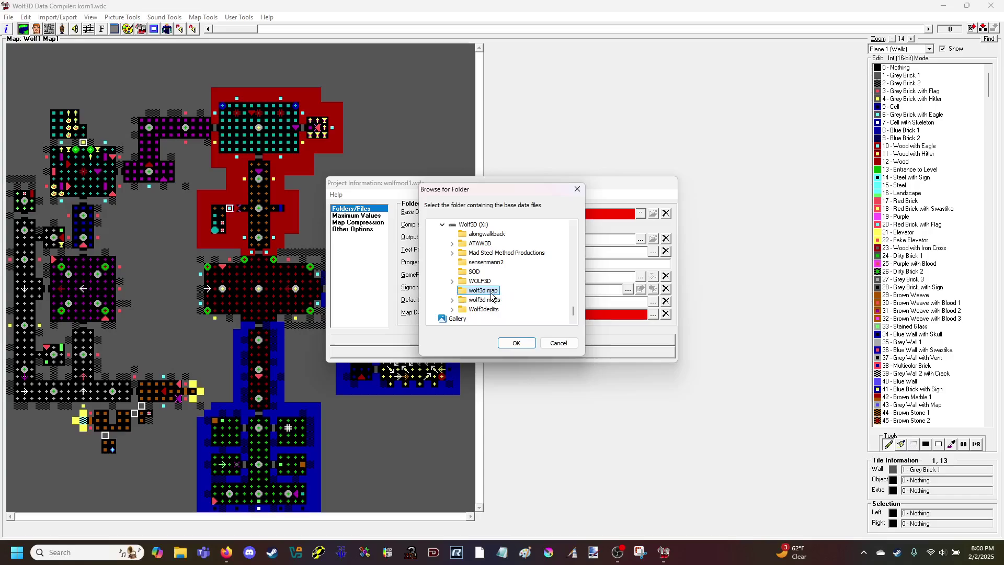
left_click(517, 343)
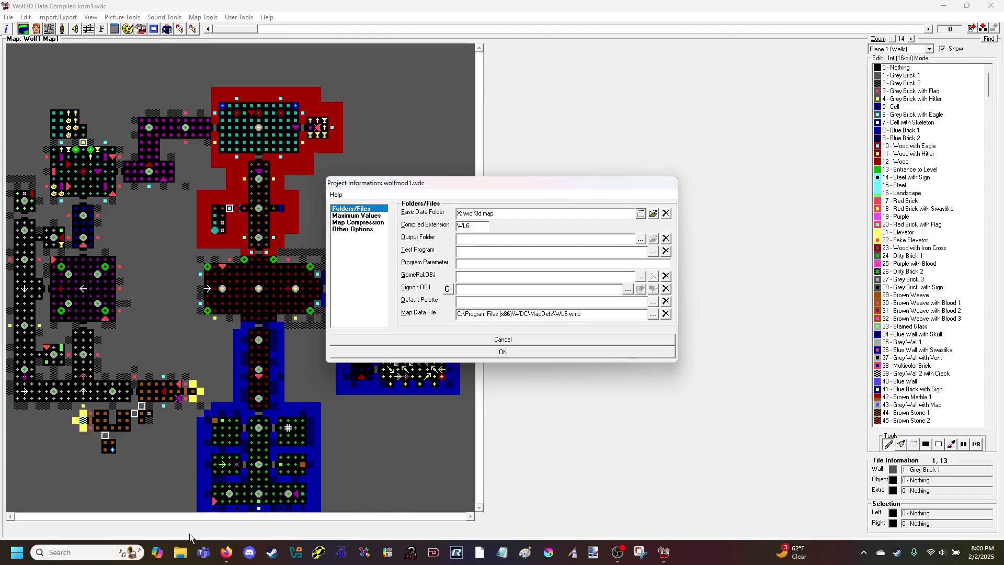
- In File Explorer, create a folder named output inside wolf3d map on the Wolf3D (X:) drive and open it
left_click(183, 555)
left_click(181, 552)
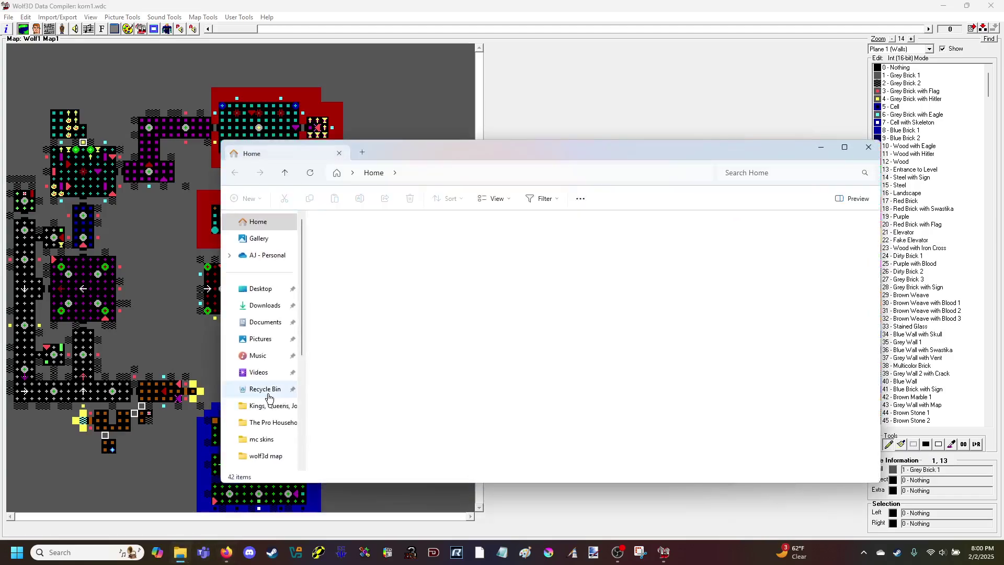
scroll(265, 386, "down", 4)
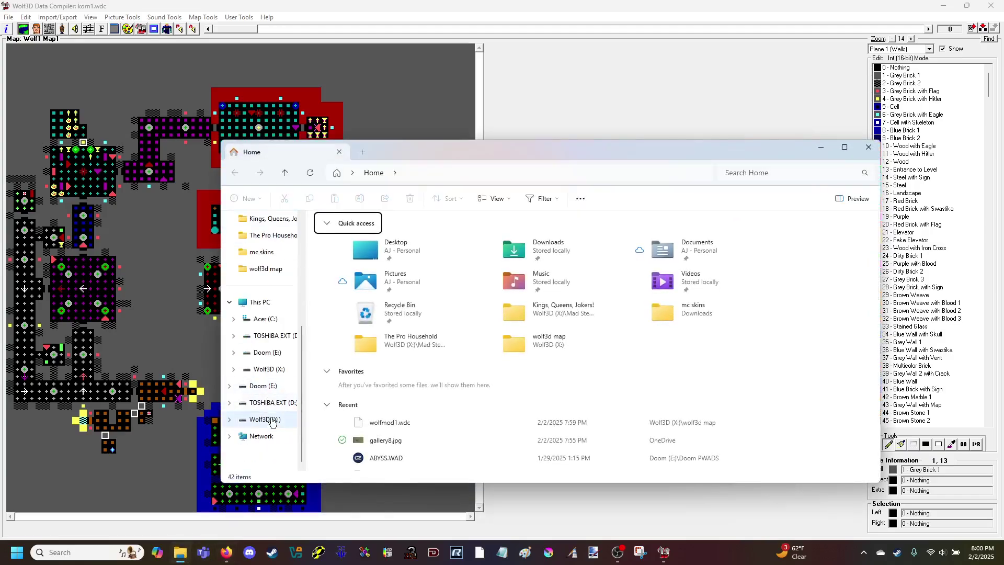
left_click(269, 418)
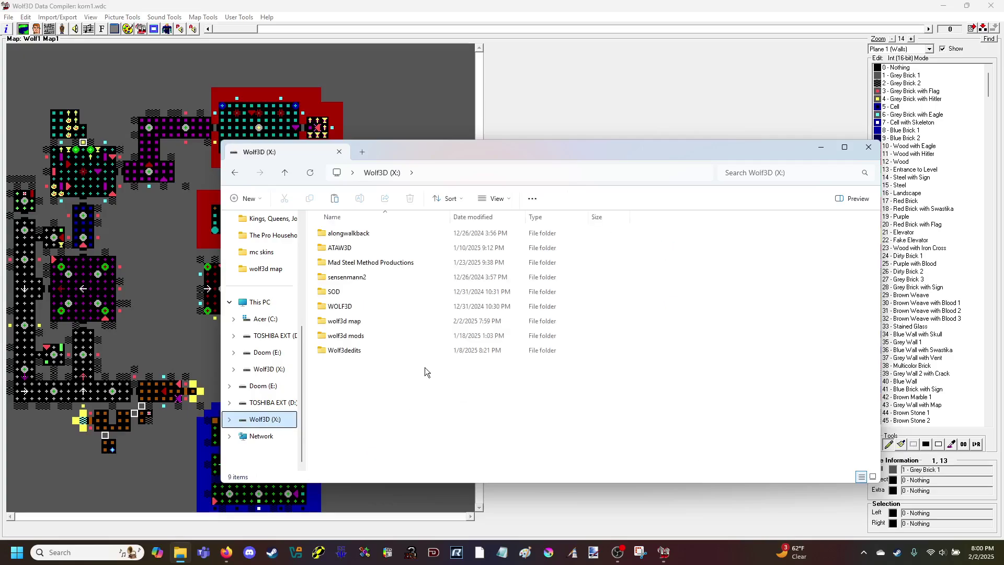
double_click(361, 322)
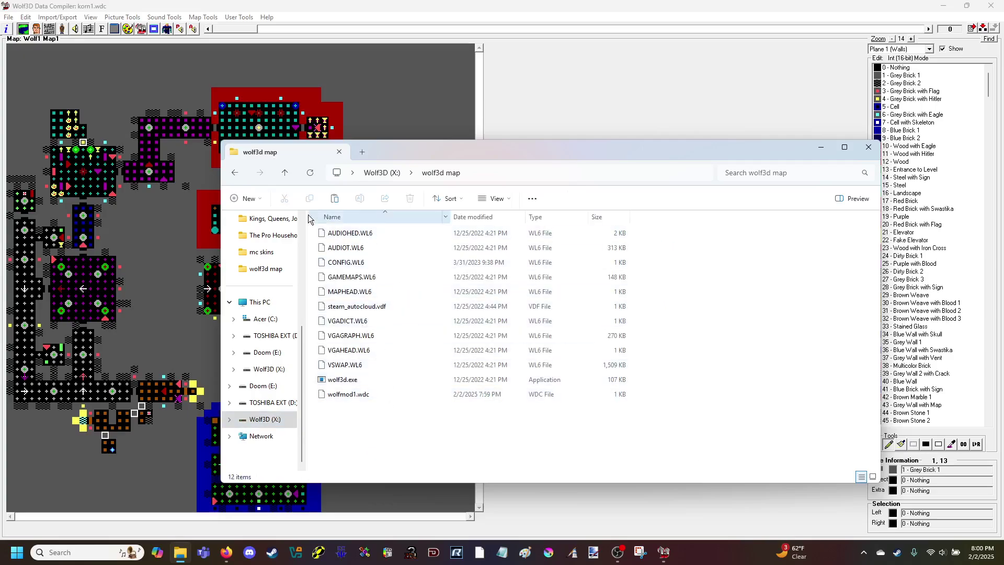
left_click(250, 198)
left_click(271, 229)
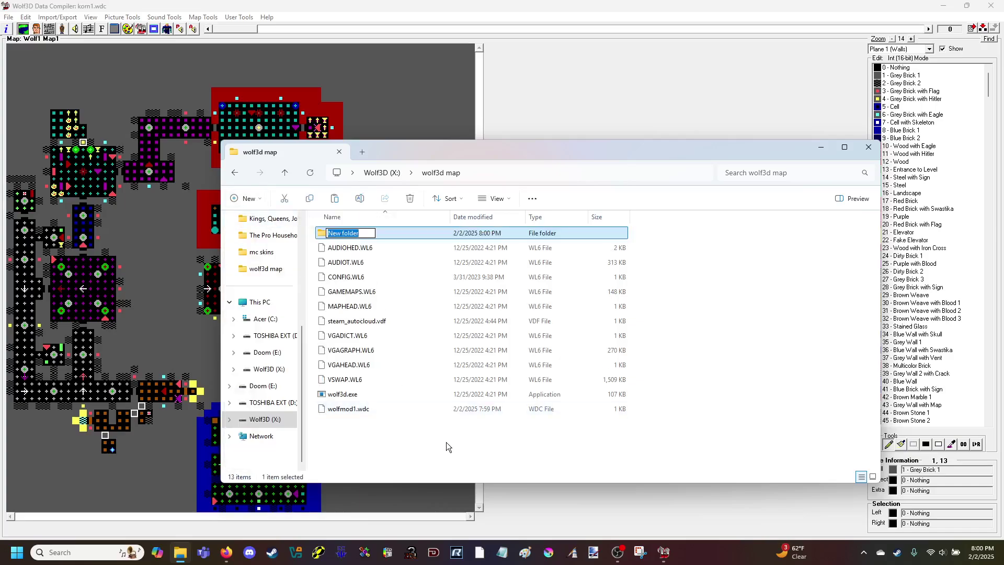
key("BackSpace")
type("output")
key("Return")
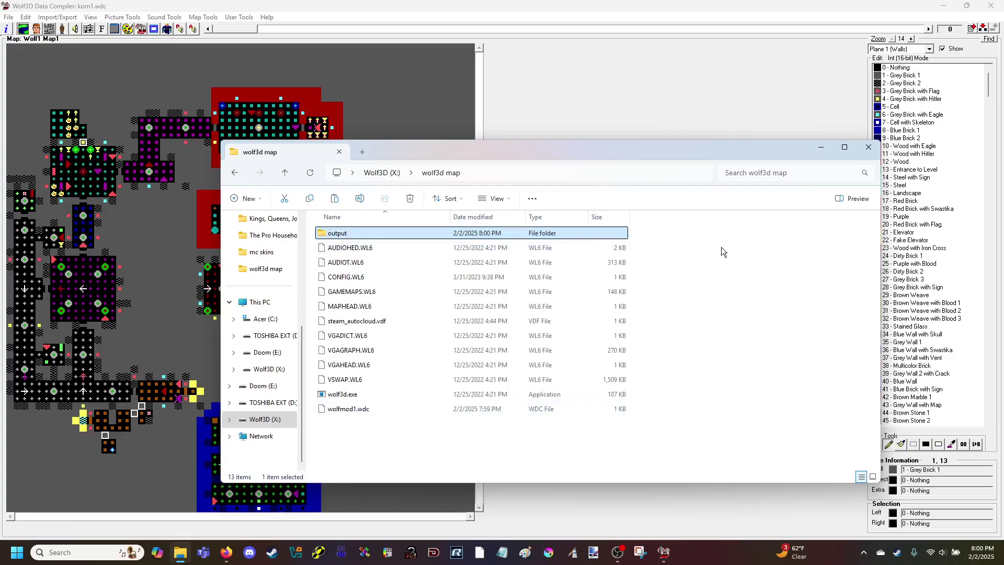
double_click(410, 234)
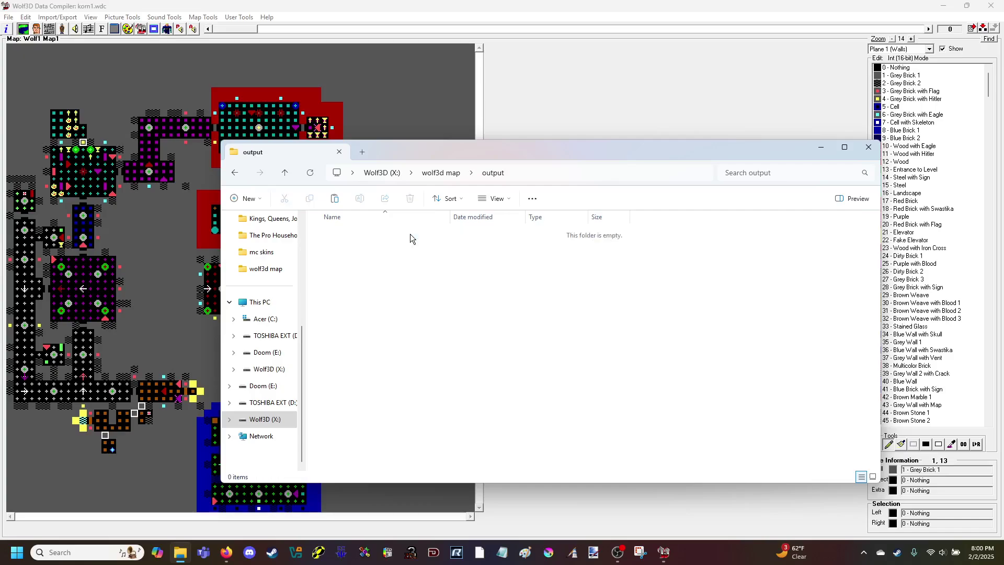
- Check the contents of the wolf3d map and output folders and put the File Explorer window away
left_click(418, 177)
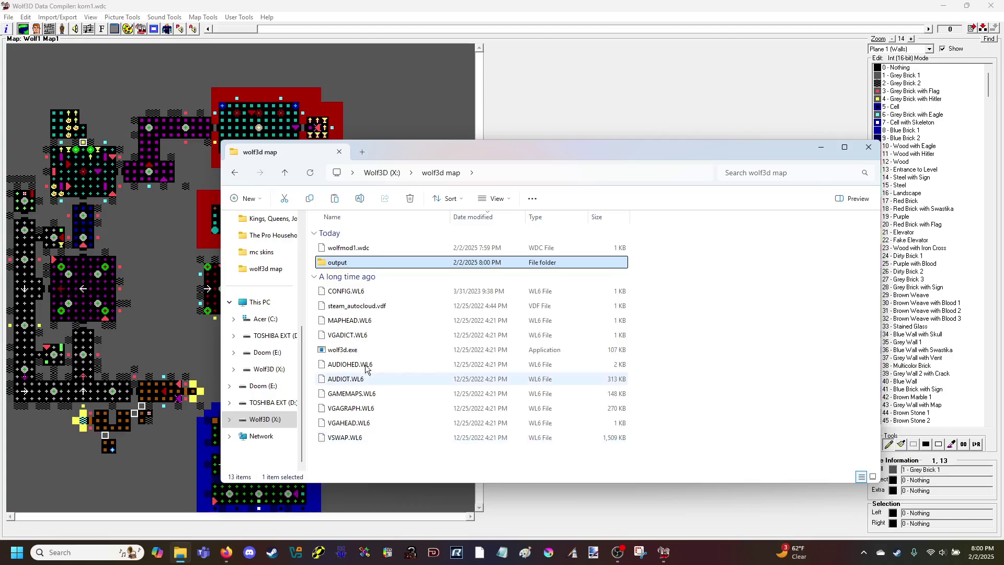
double_click(362, 263)
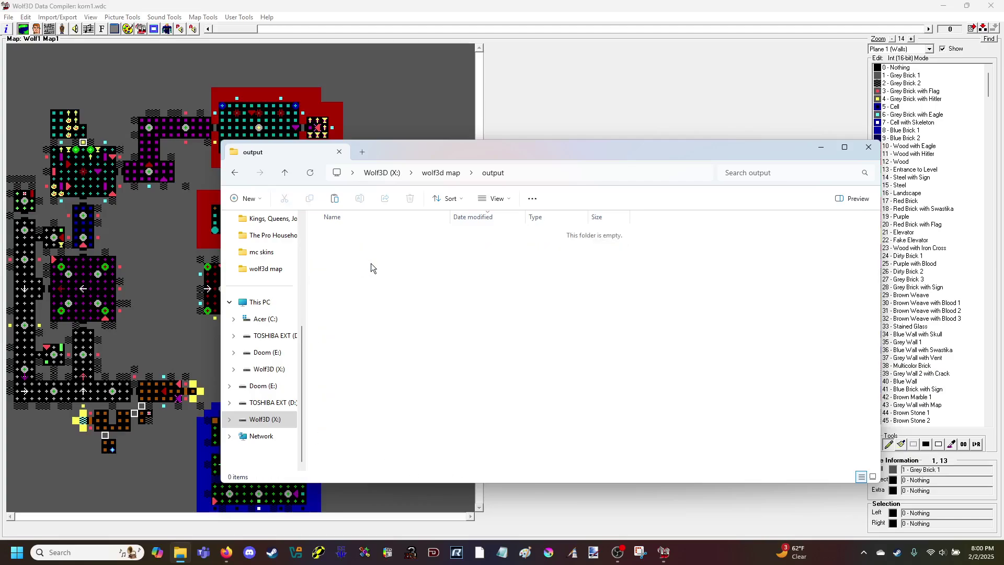
left_click(445, 173)
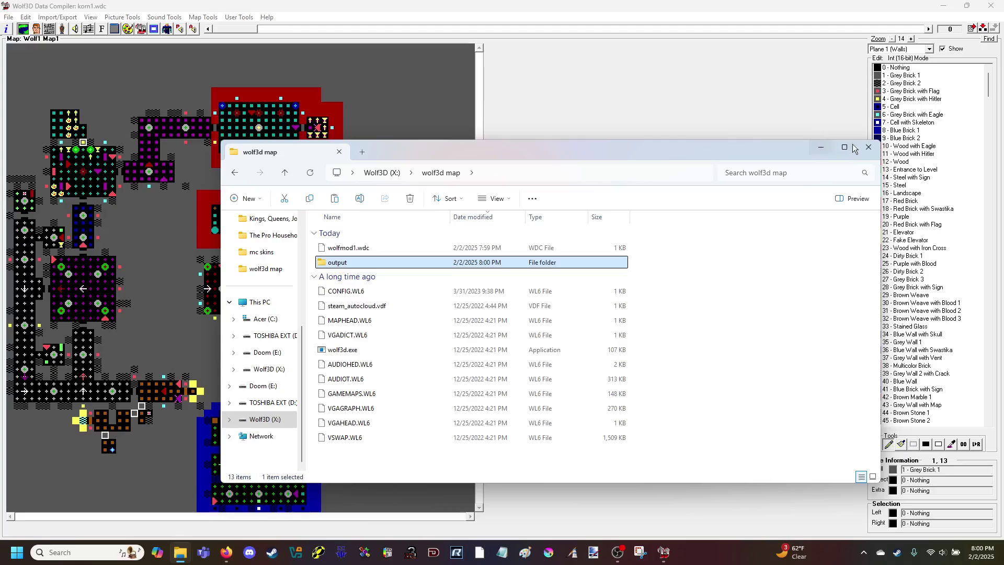
left_click(817, 152)
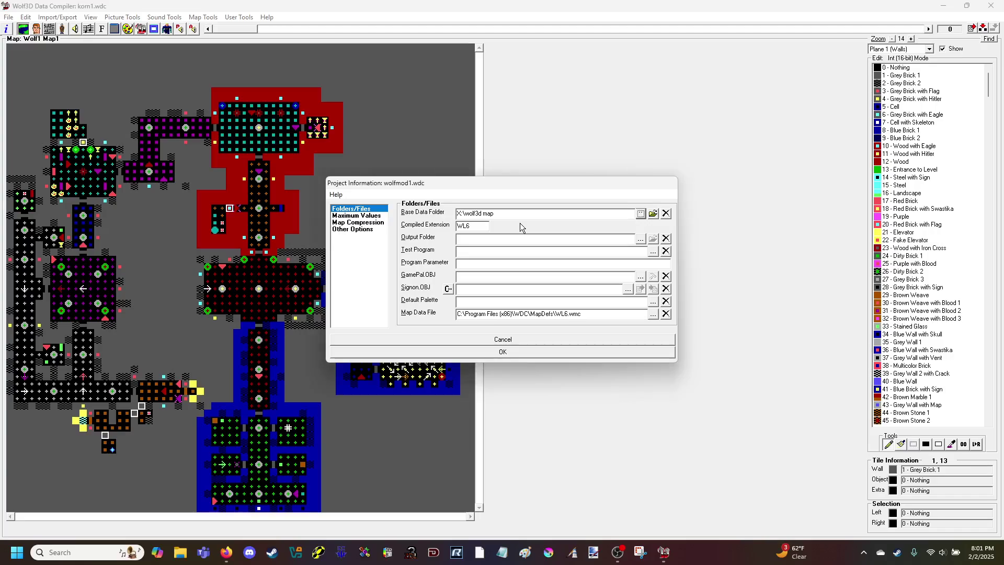
- Set the project's output folder to X:\wolf3d map\output and accept the project information
left_click(519, 223)
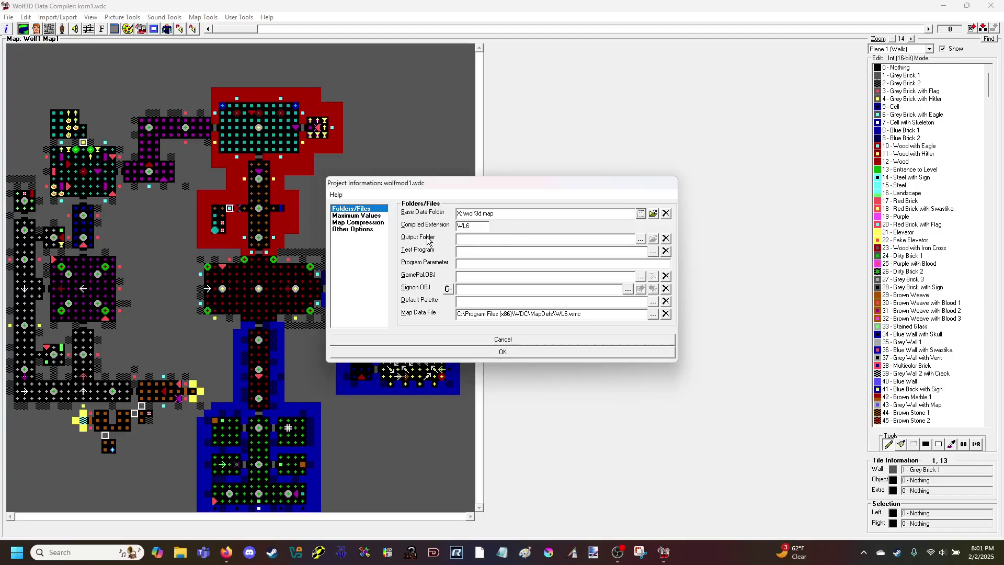
left_click(641, 241)
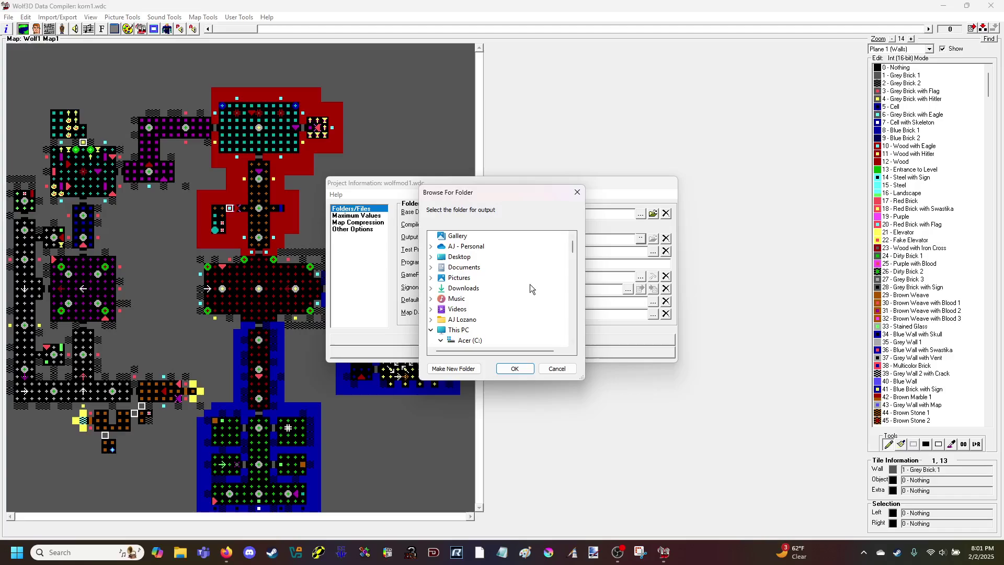
scroll(529, 287, "down", 10)
scroll(512, 294, "down", 10)
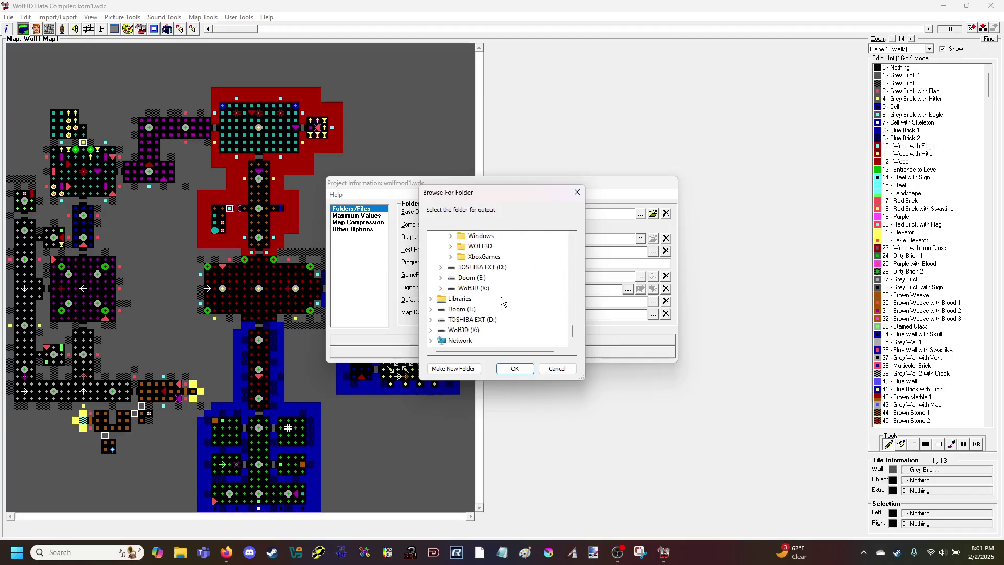
left_click(440, 288)
left_click(486, 319)
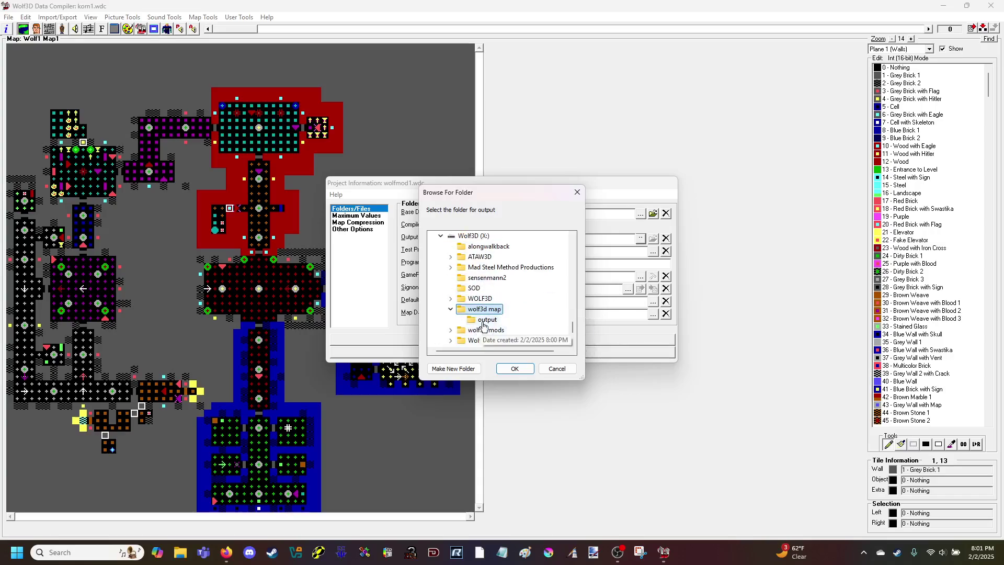
left_click(487, 320)
left_click(515, 369)
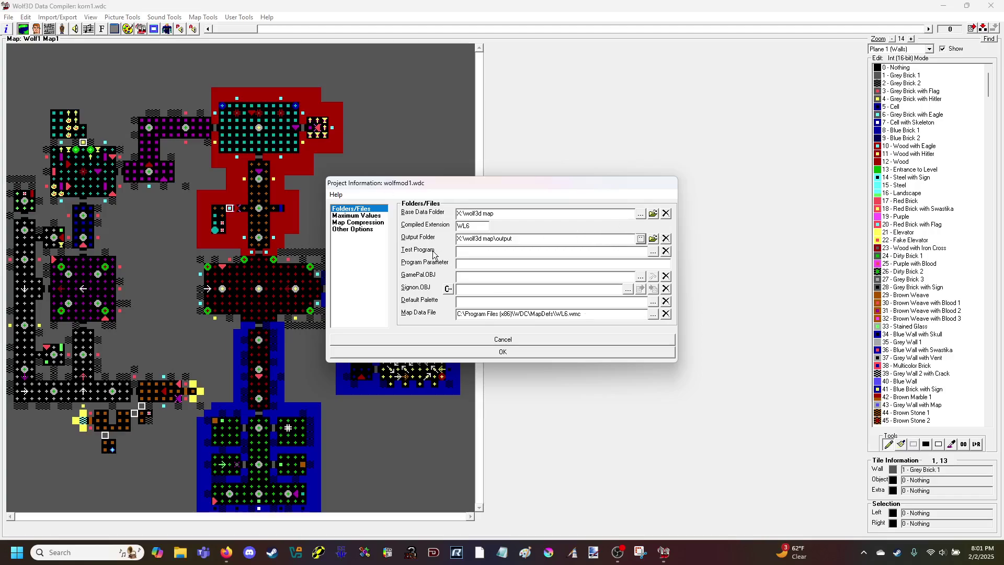
left_click(475, 350)
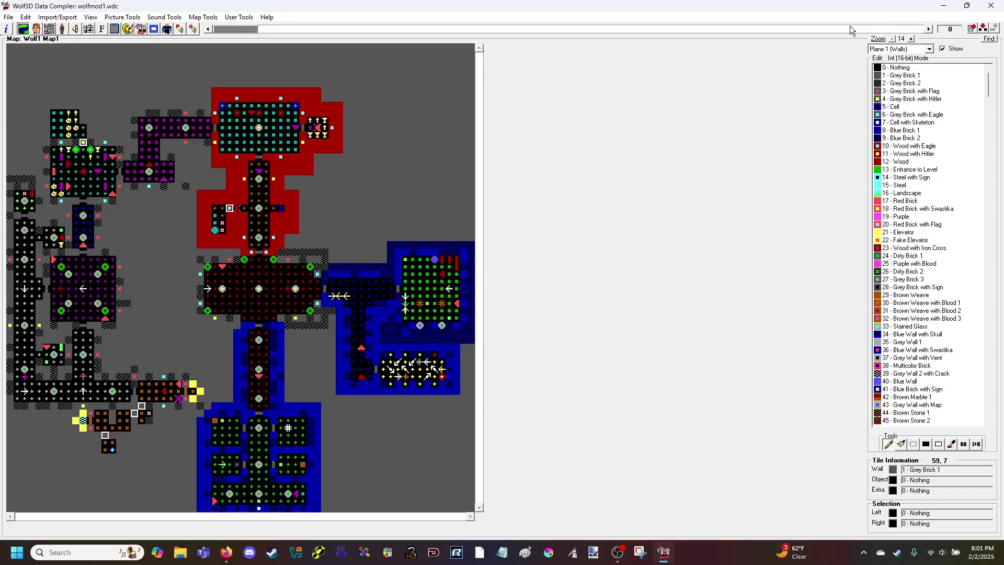
- Look through the project's maps one after another, from Wolf1 Map1 through the Wolf2 maps and beyond
left_click(929, 30)
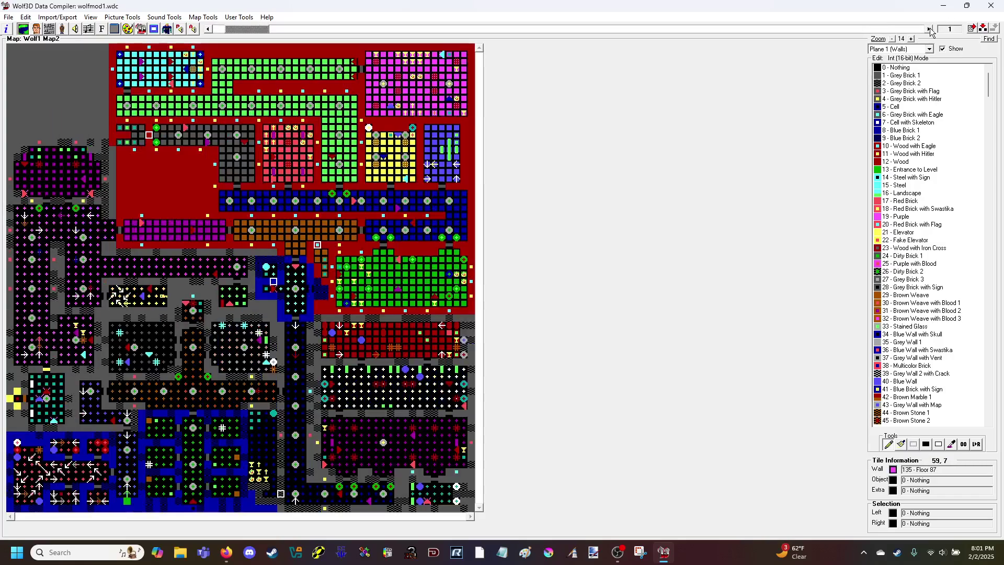
left_click(929, 29)
left_click(929, 29)
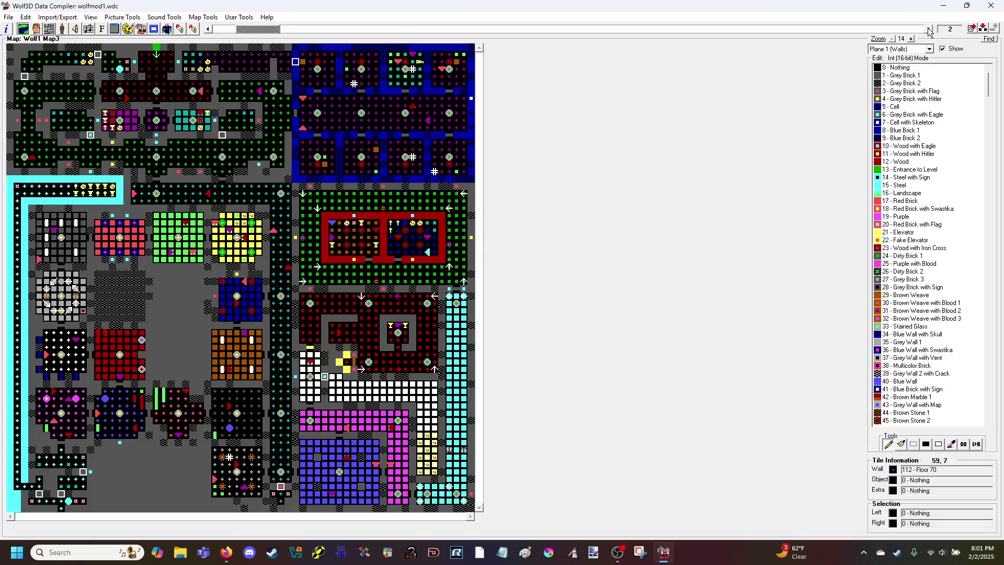
left_click(929, 29)
left_click(929, 29)
left_click(929, 29)
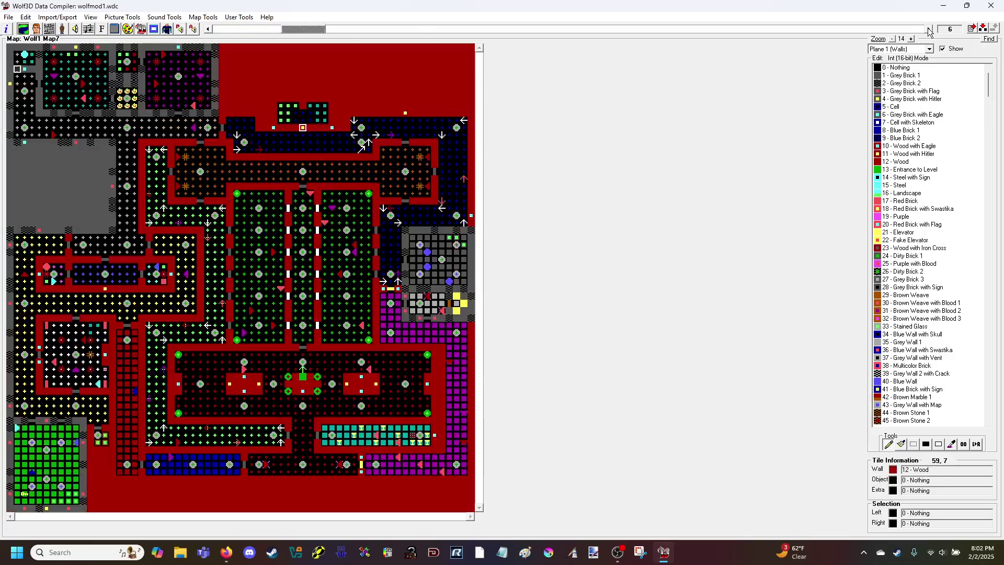
left_click(929, 29)
left_click(930, 30)
left_click(929, 29)
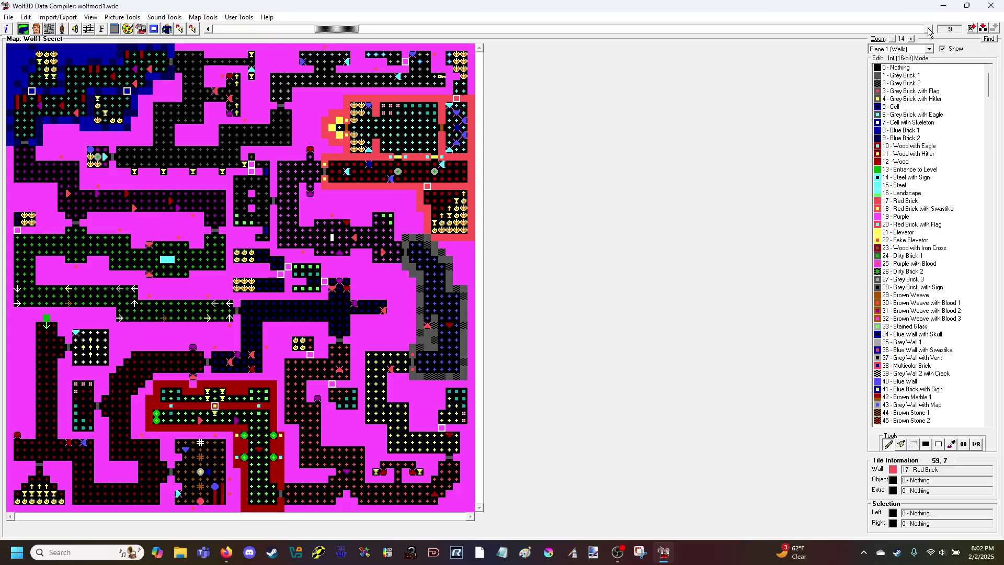
left_click(930, 29)
left_click(929, 29)
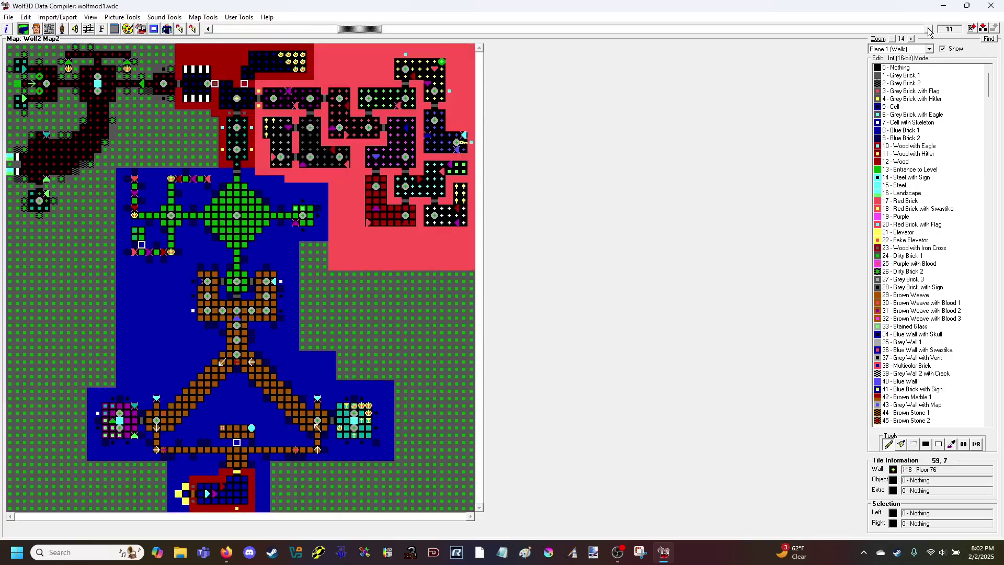
left_click(929, 30)
left_click(929, 29)
left_click(929, 29)
left_click(930, 30)
left_click(929, 29)
left_click(929, 29)
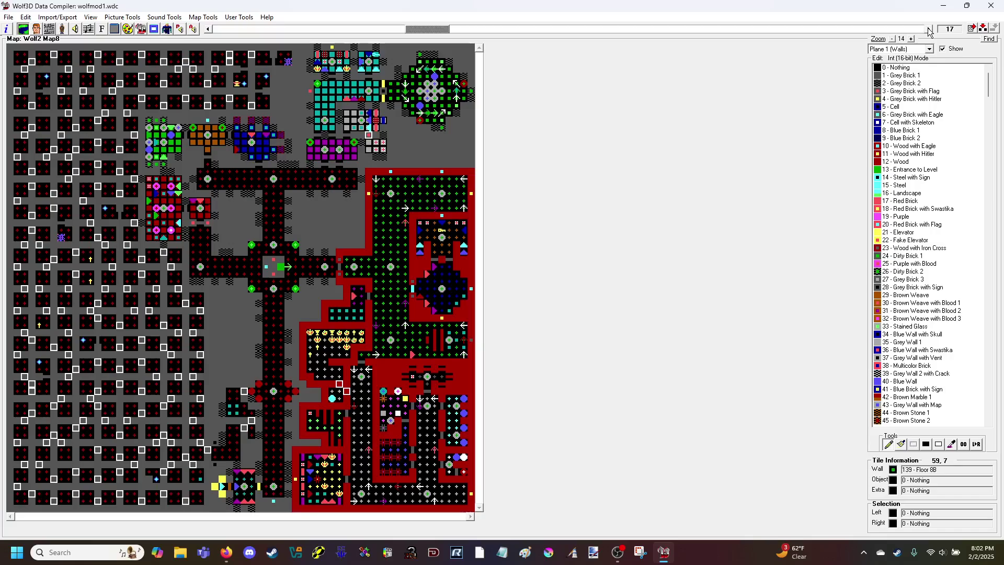
left_click(929, 30)
left_click(929, 29)
left_click(929, 30)
left_click(930, 30)
left_click(930, 30)
- Go back to Wolf1 Map1 and erase its layout by clearing the map to solid
left_click_drag(525, 29, 471, 30)
left_click_drag(240, 27, 237, 27)
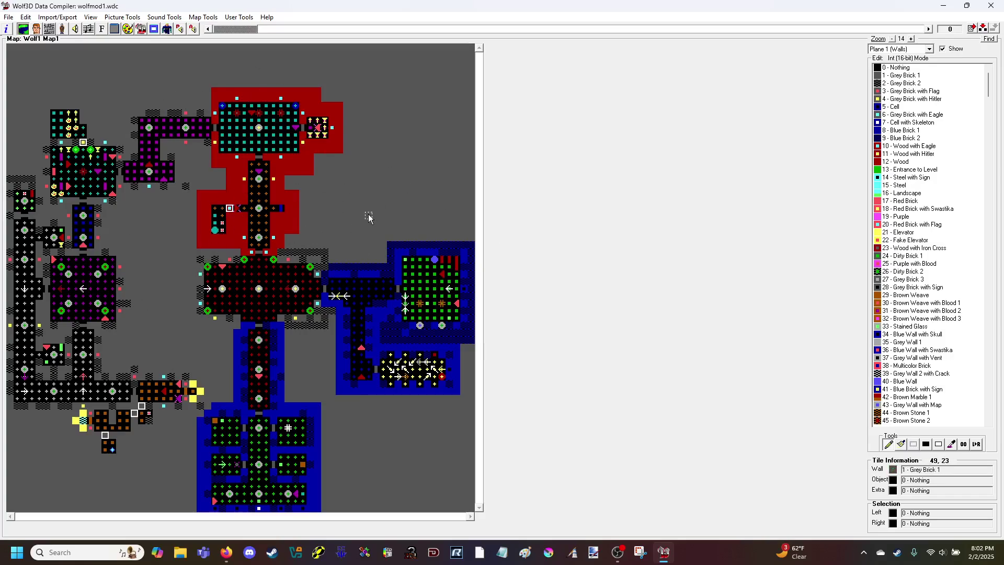
left_click(202, 17)
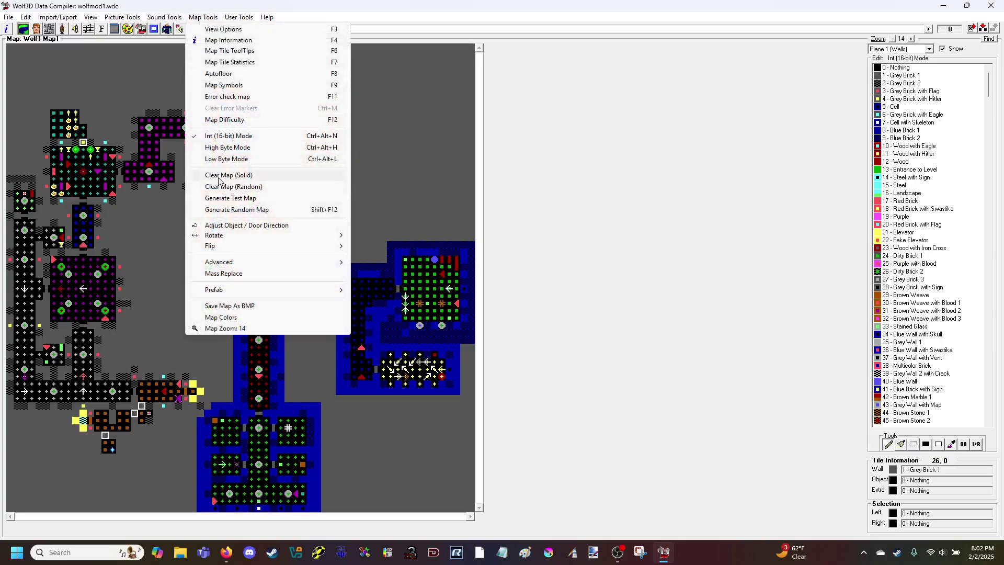
left_click(252, 175)
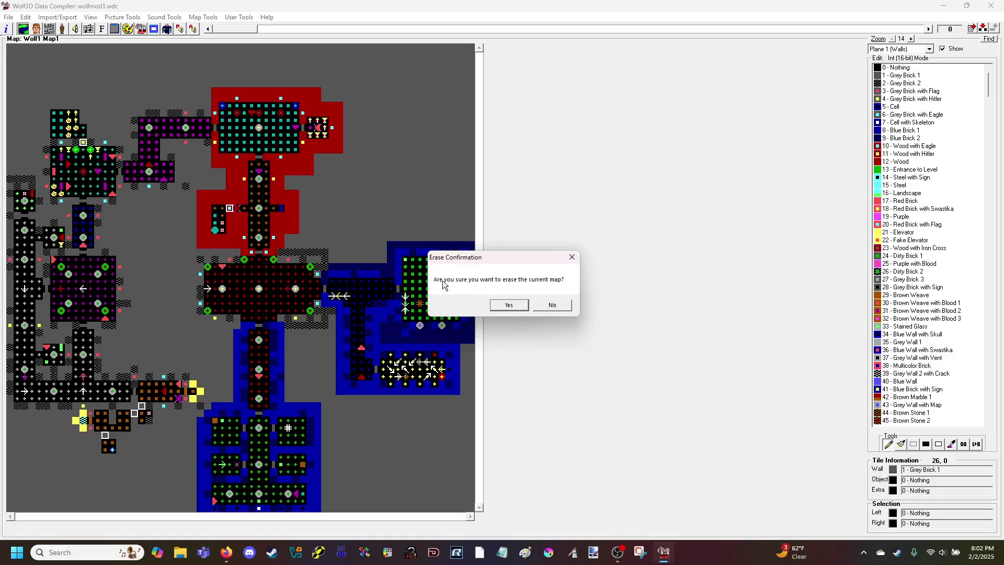
left_click(509, 306)
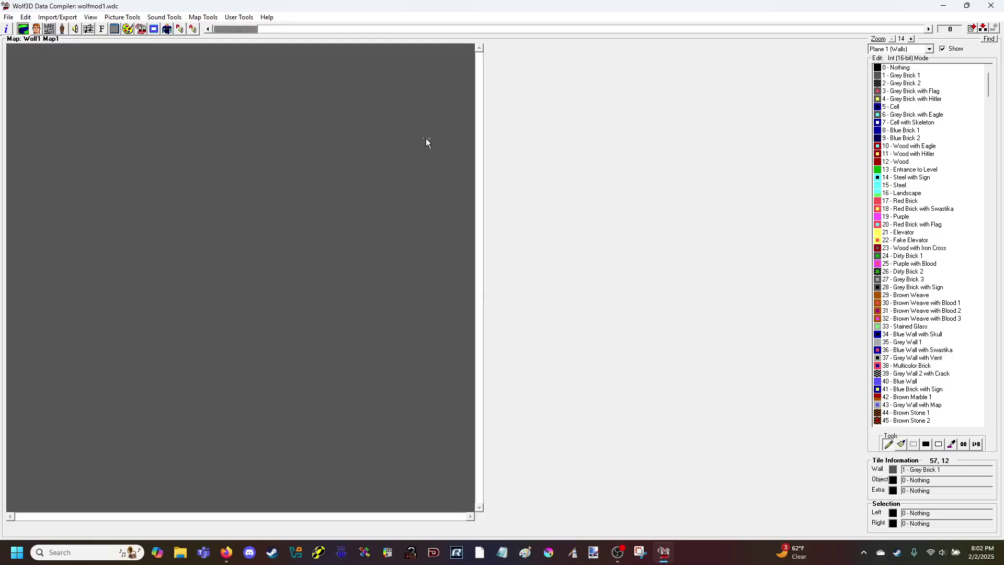
- Look through the other Wolf1 maps up to Map7 and return to the cleared Wolf1 Map1
left_click(929, 28)
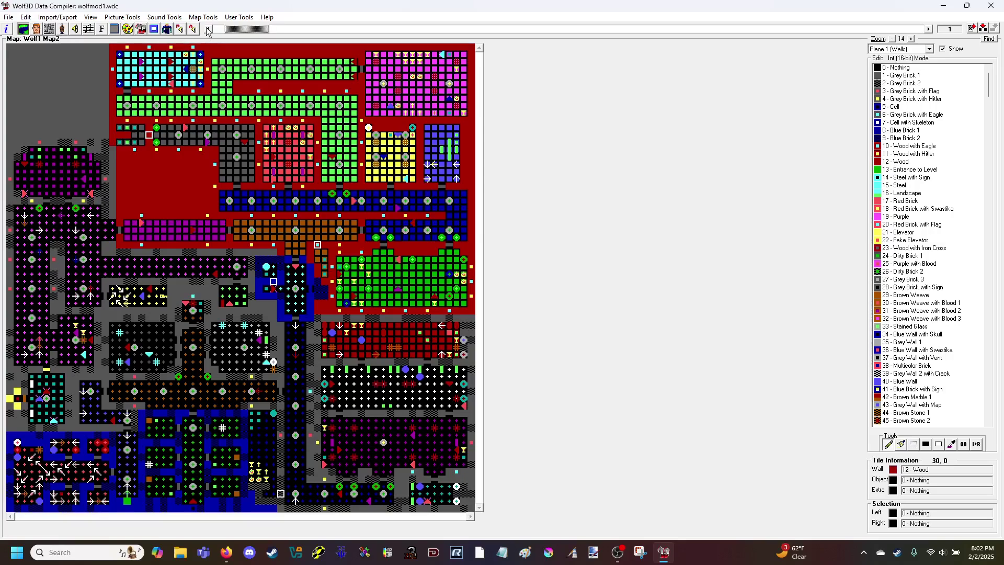
left_click(928, 30)
left_click(928, 30)
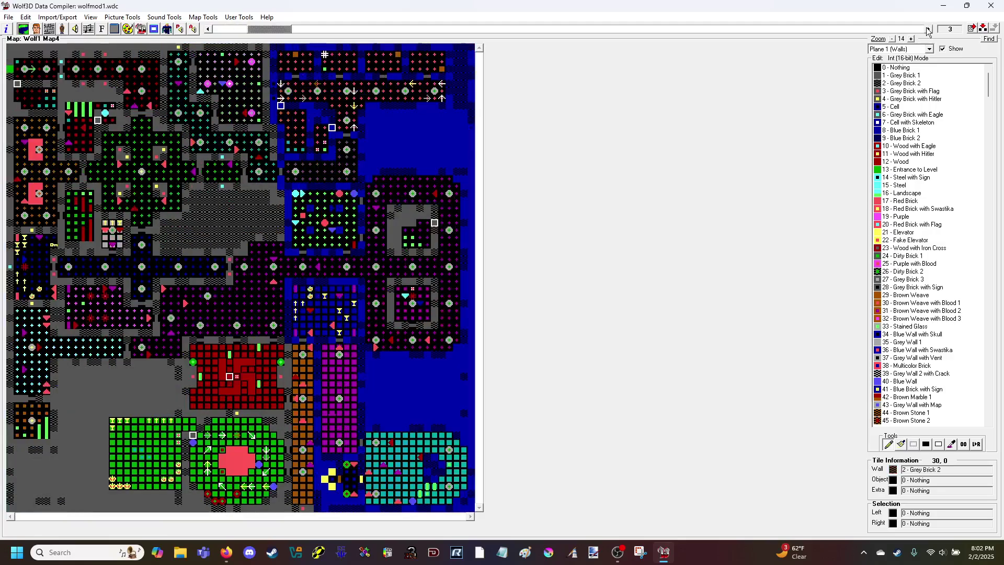
left_click(928, 30)
left_click(927, 29)
left_click(928, 30)
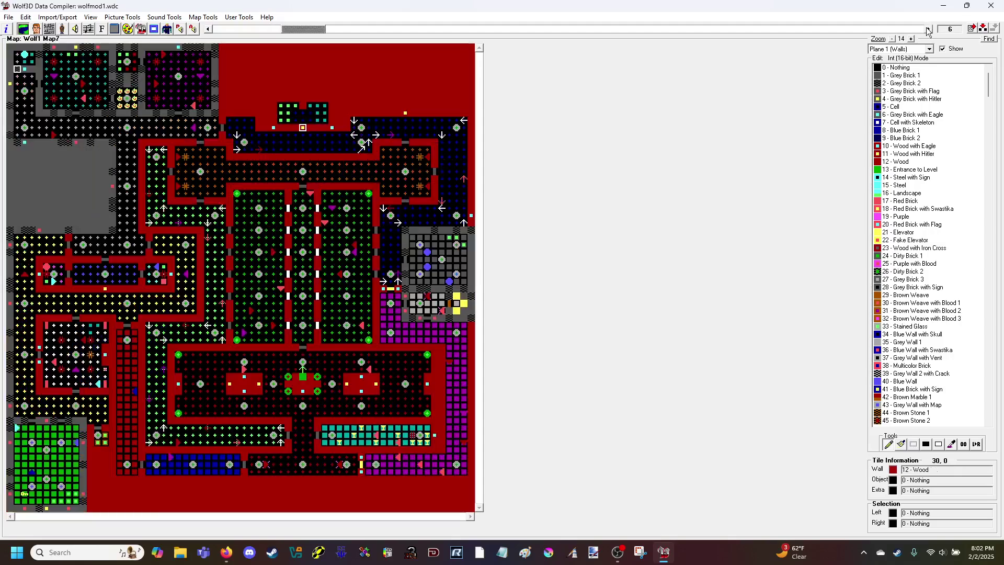
left_click(207, 29)
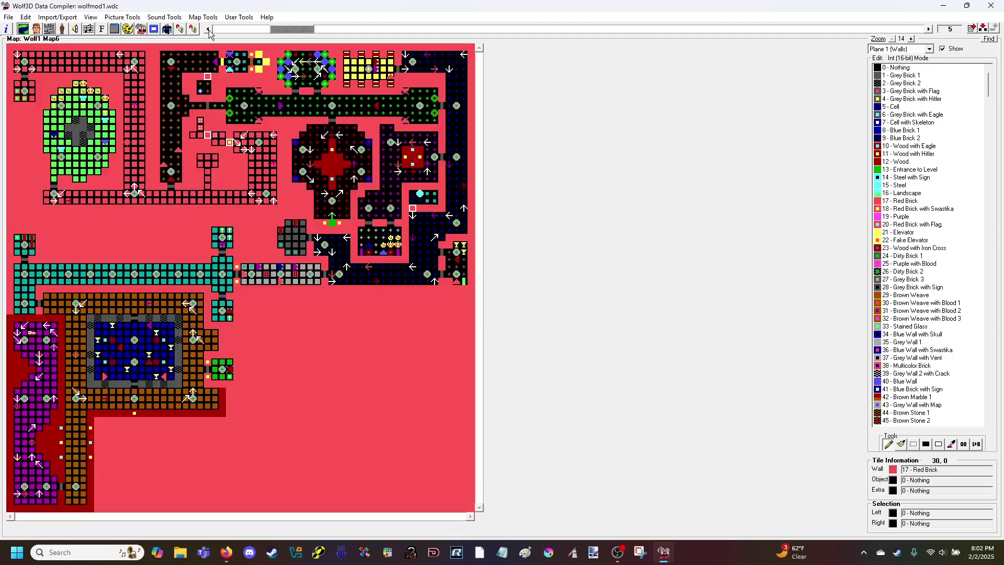
left_click(208, 29)
left_click(208, 30)
left_click(208, 29)
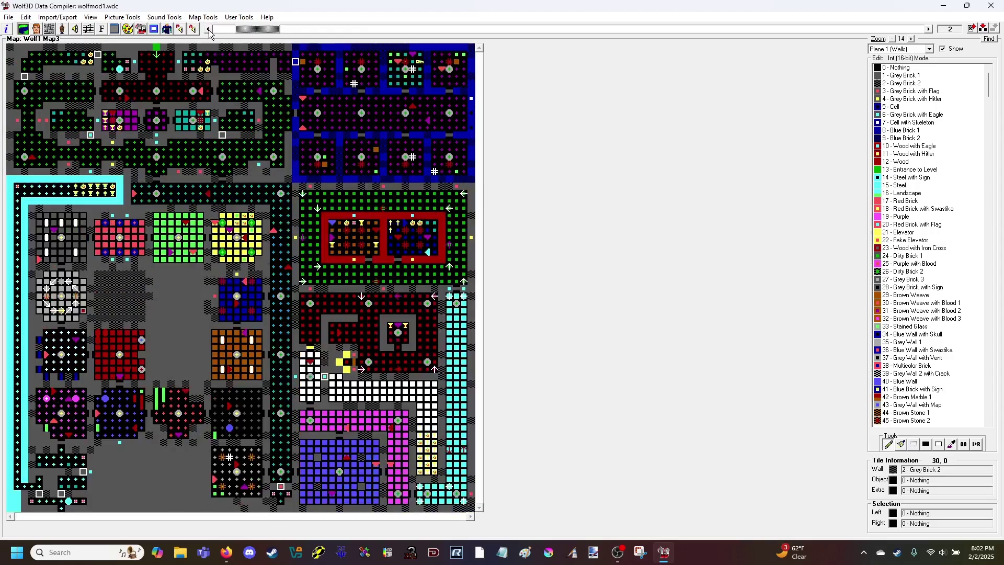
left_click(208, 29)
left_click(208, 30)
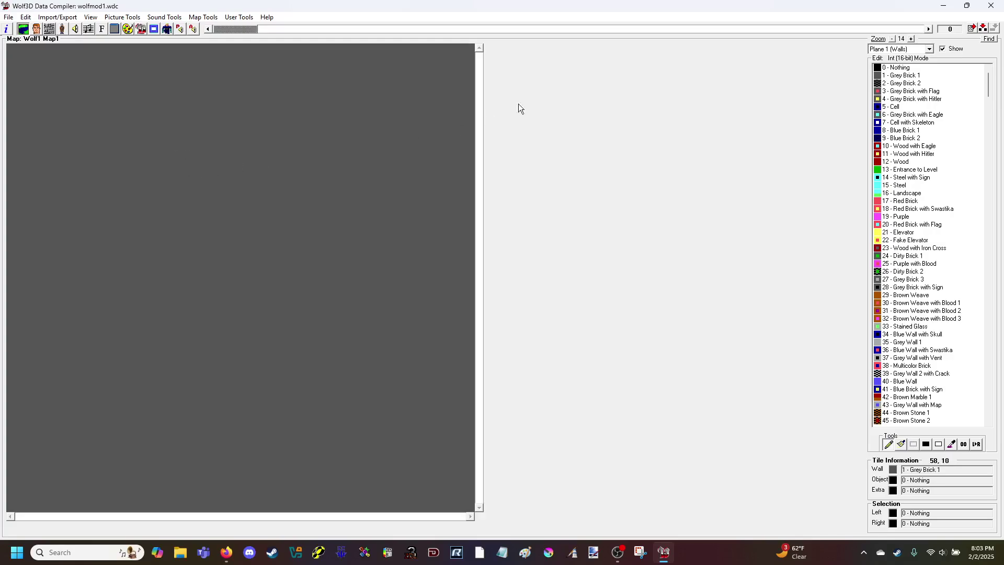
left_click(930, 29)
left_click(929, 28)
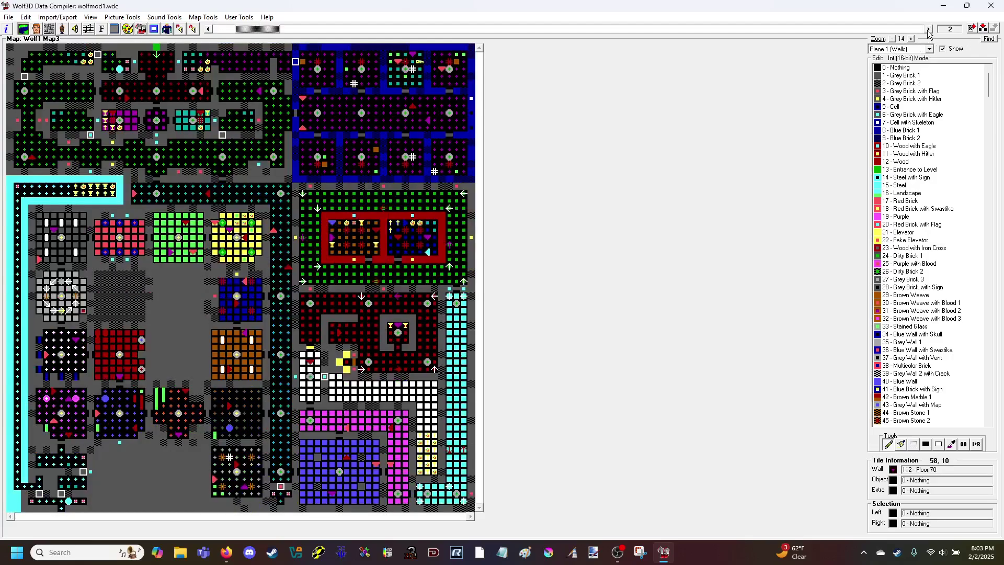
left_click(930, 29)
left_click(208, 29)
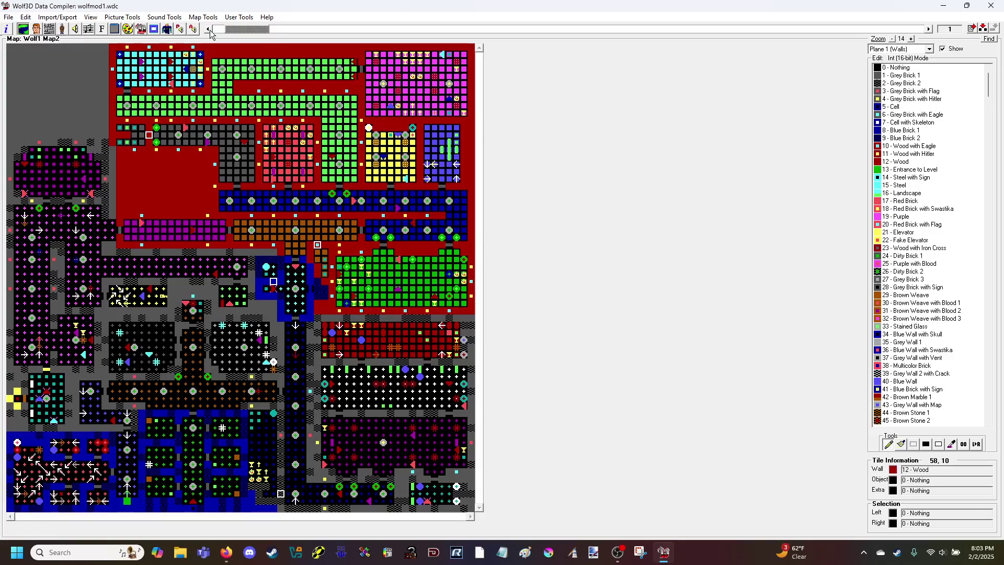
left_click(208, 28)
left_click(209, 29)
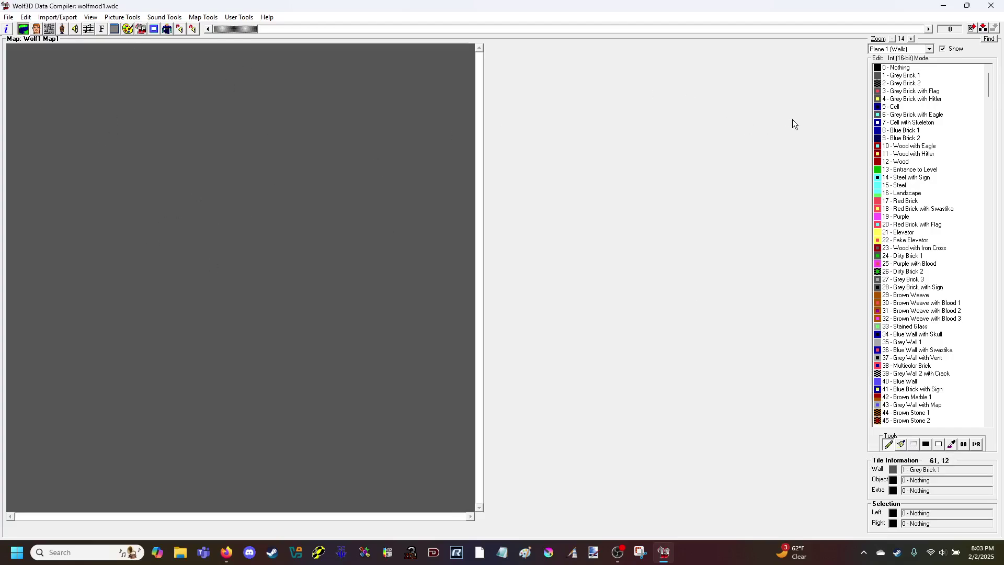
- Look through the Plane 1 (Walls) tile list, including the doors and floor codes, and return to its start
scroll(947, 233, "down", 10)
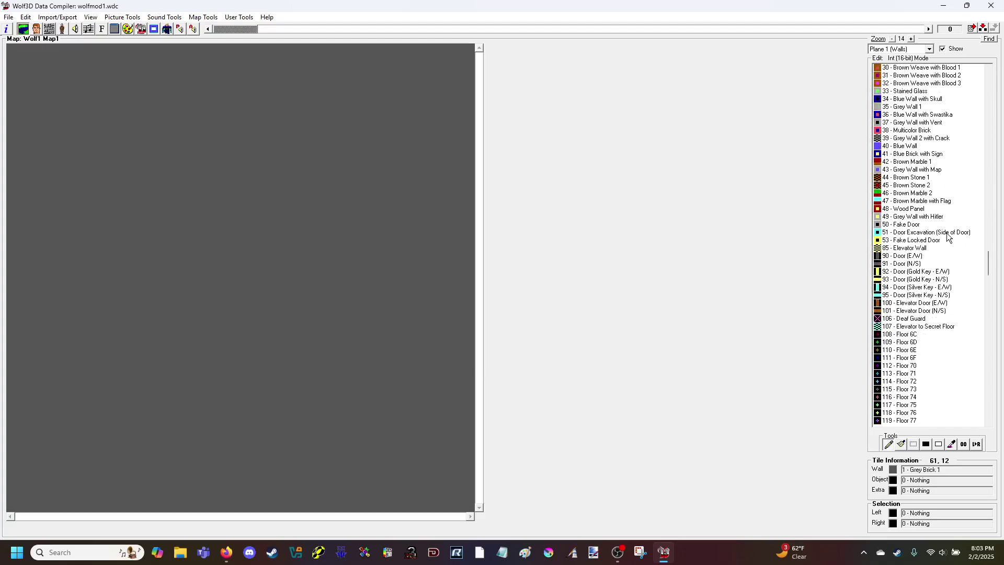
scroll(947, 234, "down", 8)
scroll(946, 233, "up", 18)
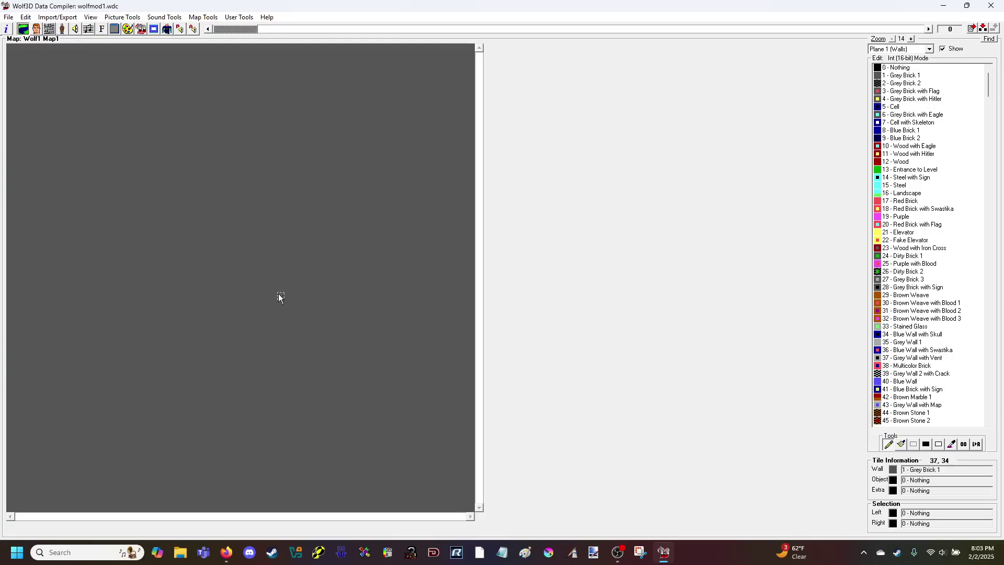
- Draw four steep freehand strokes and one long diagonal stroke of 0 - Nothing tiles in the upper-left area of Wolf1 Map1
left_click_drag(77, 128, 79, 224)
left_click_drag(105, 141, 127, 285)
left_click_drag(149, 140, 186, 320)
left_click_drag(214, 178, 252, 318)
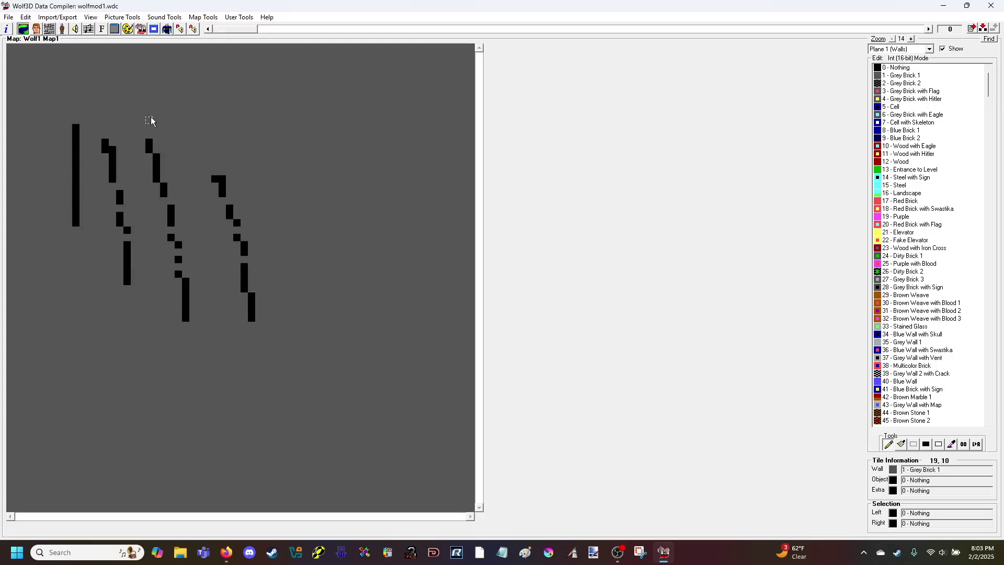
left_click_drag(47, 91, 265, 347)
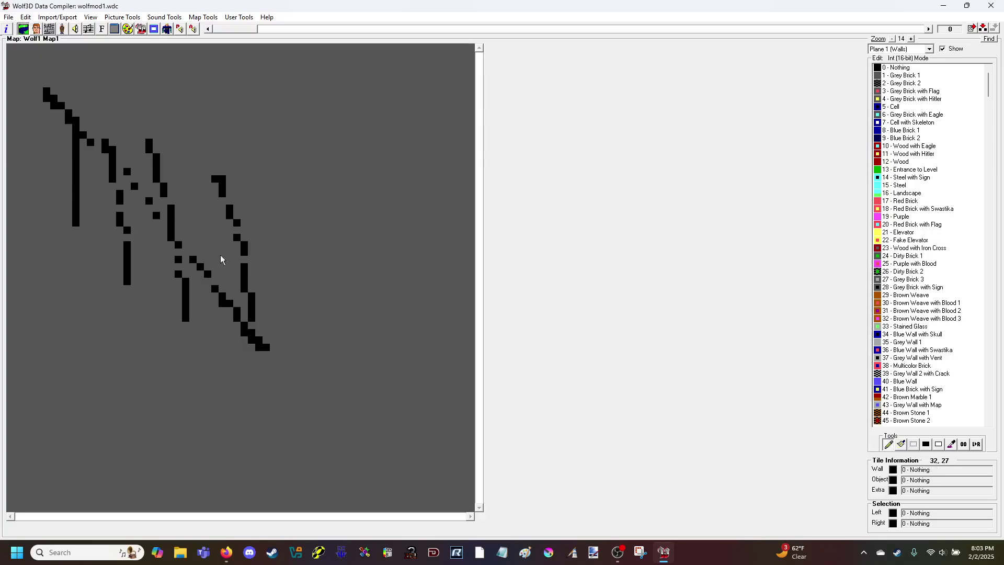
- Undo the diagonal stroke and the four steep strokes so that Wolf1 Map1 is solid again
left_click(26, 18)
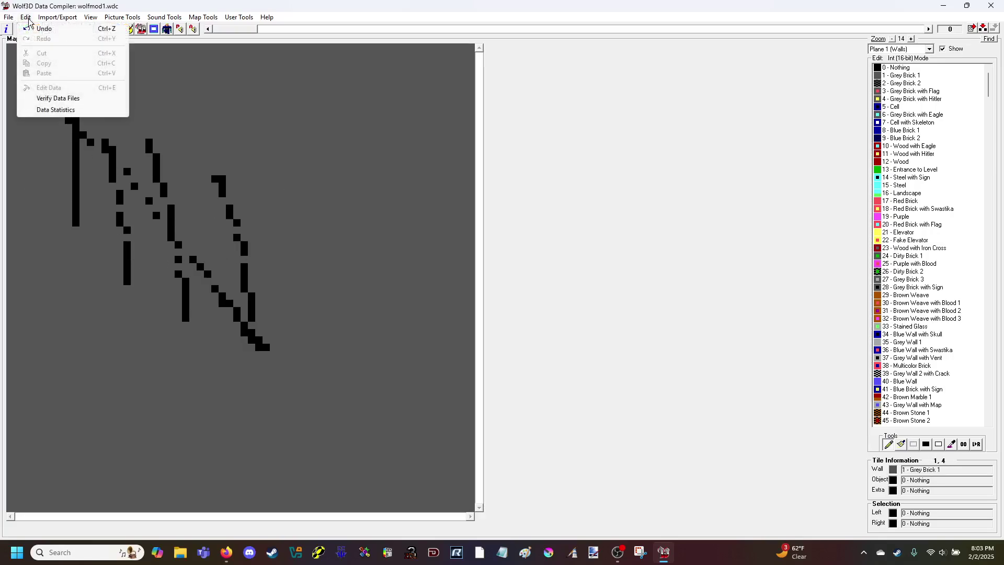
left_click(36, 29)
left_click(25, 19)
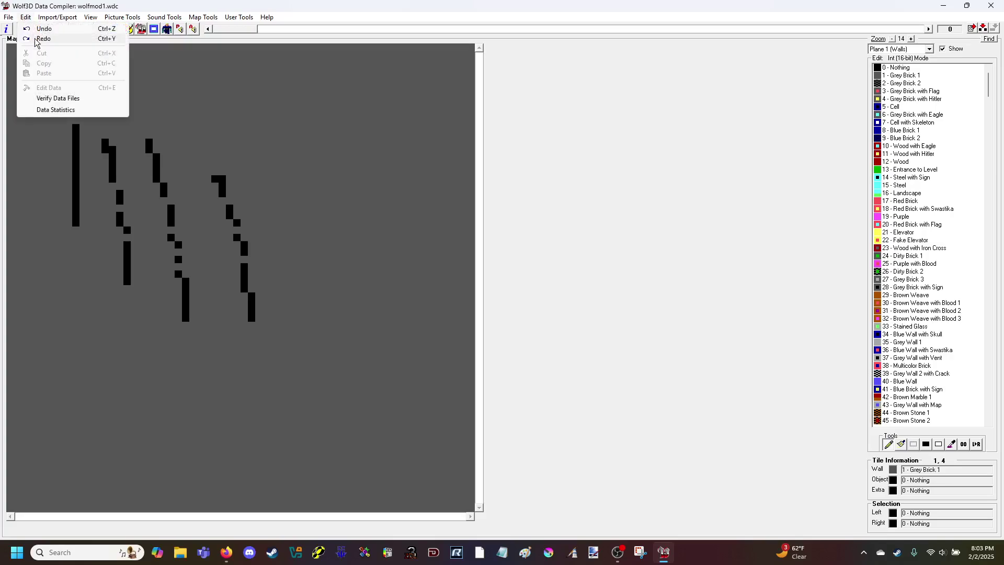
left_click(33, 29)
left_click(25, 18)
left_click(28, 30)
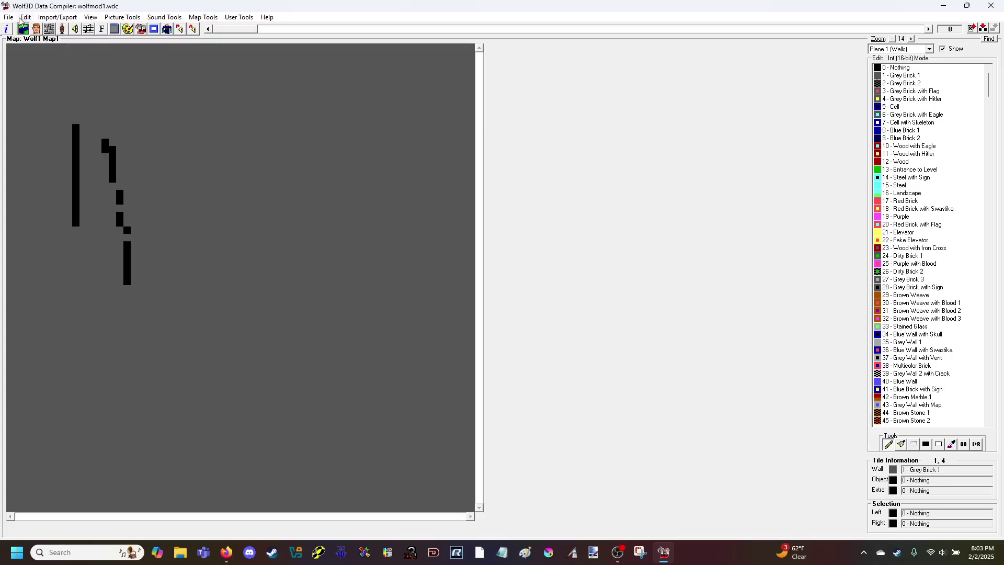
left_click(25, 17)
left_click(32, 29)
left_click(26, 17)
left_click(34, 29)
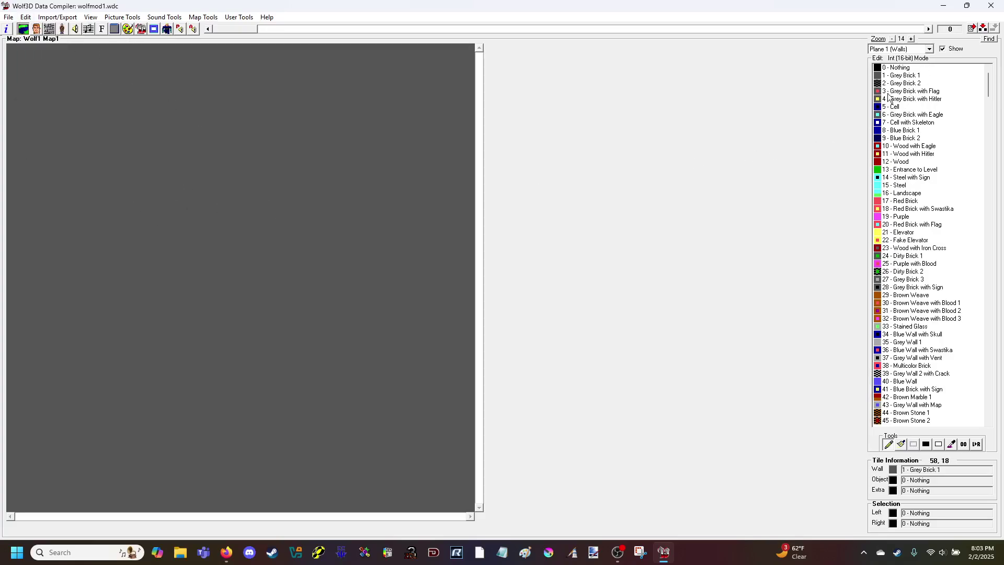
- Look through the Plane 1 (Walls) and Plane 2 (Object) tile lists and return to Plane 1 (Walls)
scroll(940, 225, "down", 16)
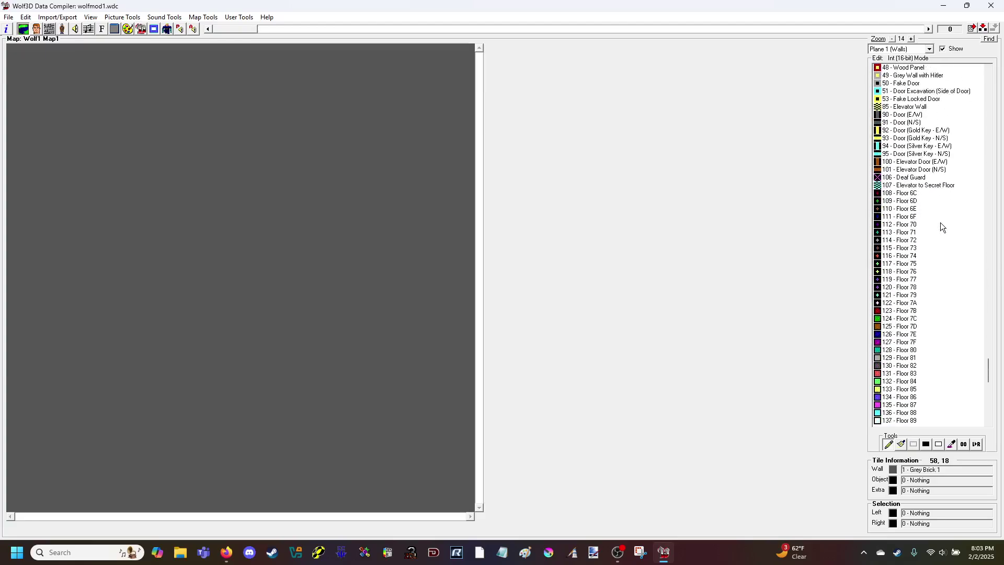
scroll(919, 335, "up", 14)
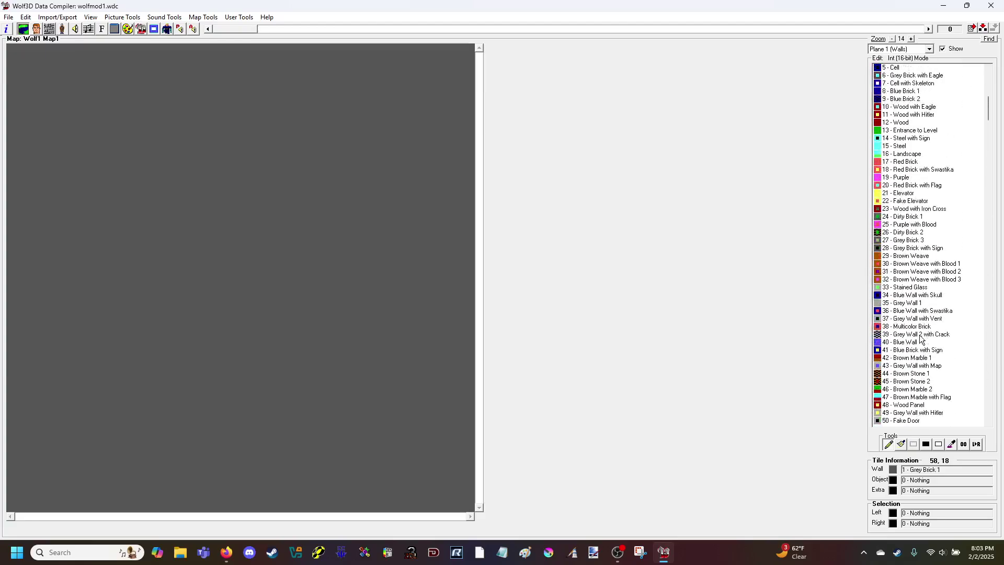
scroll(921, 339, "up", 2)
scroll(943, 354, "down", 3)
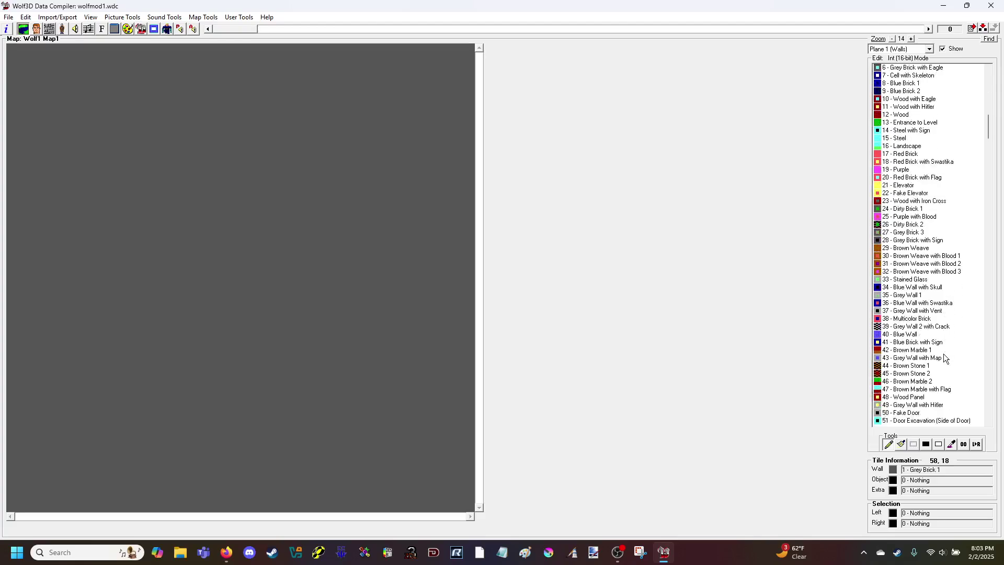
scroll(940, 327, "up", 3)
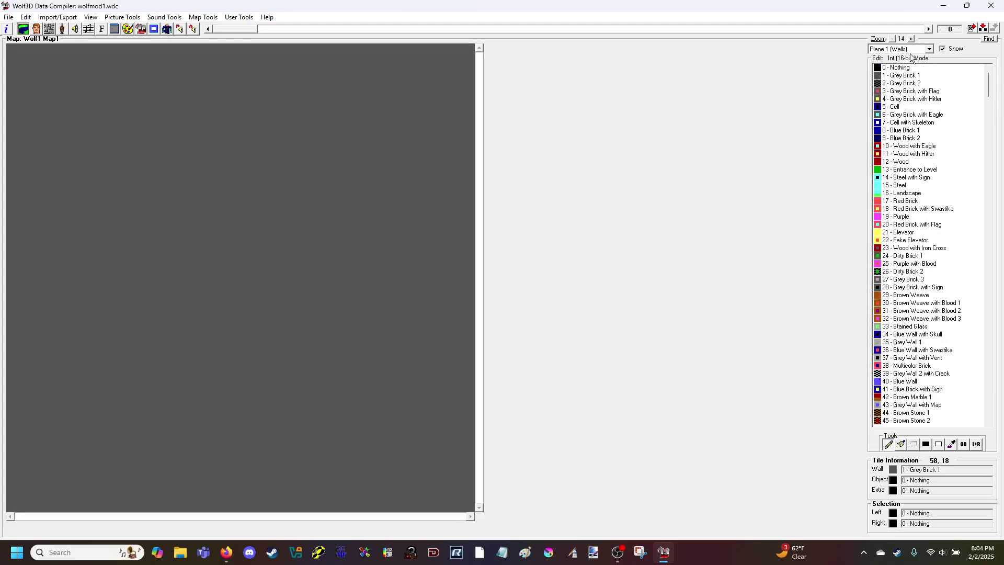
left_click(929, 50)
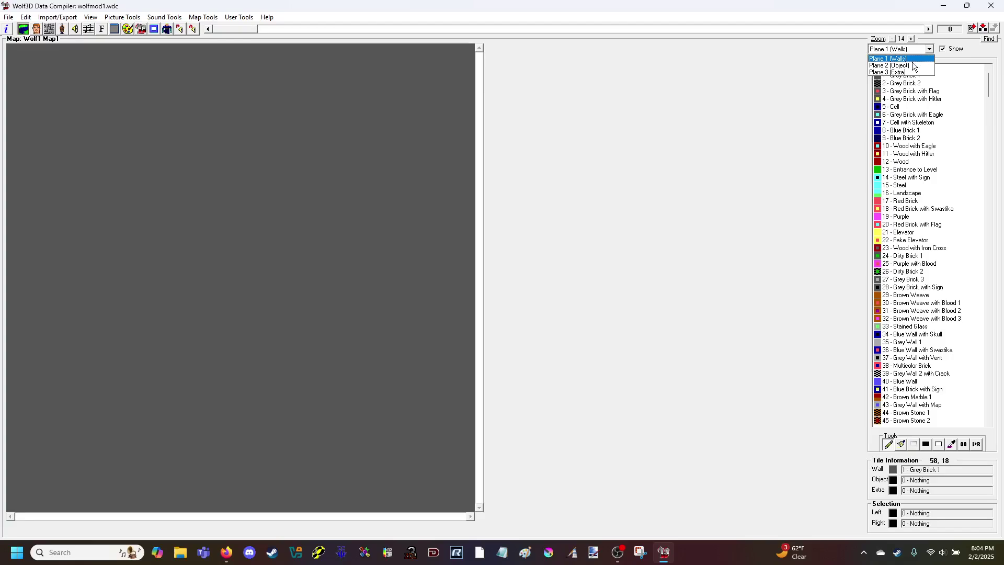
left_click(908, 66)
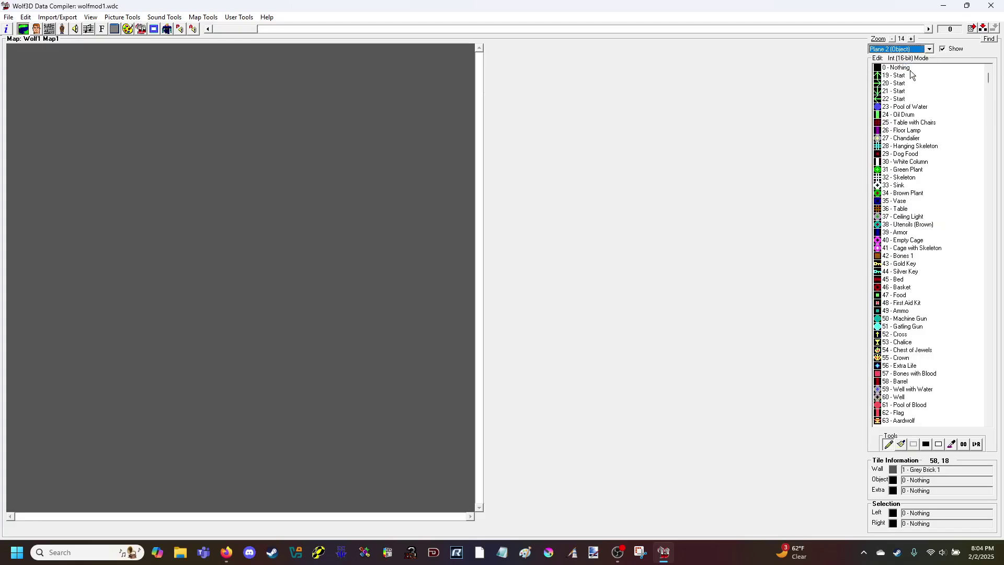
scroll(930, 151, "down", 15)
scroll(931, 153, "down", 20)
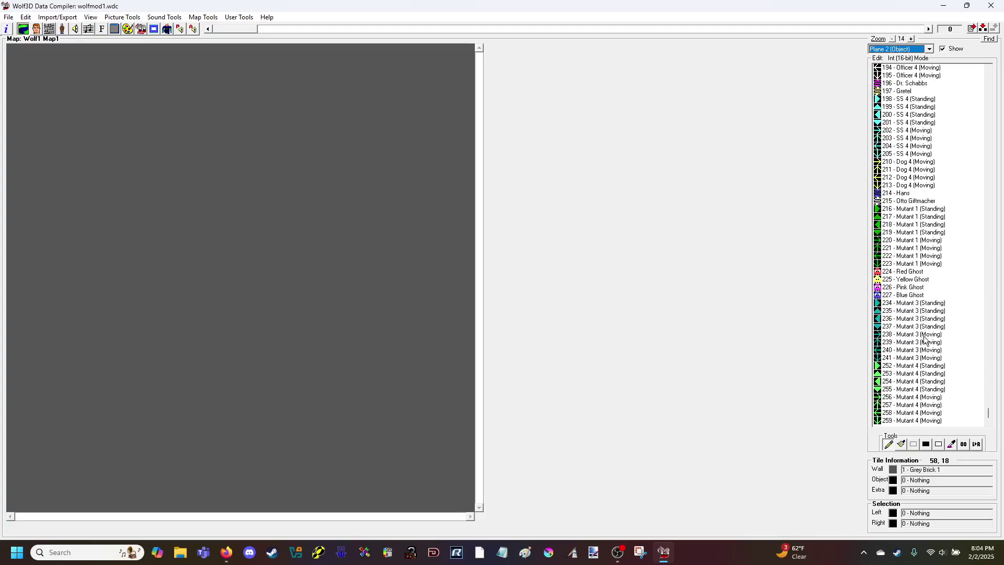
scroll(928, 324, "up", 20)
scroll(929, 324, "up", 15)
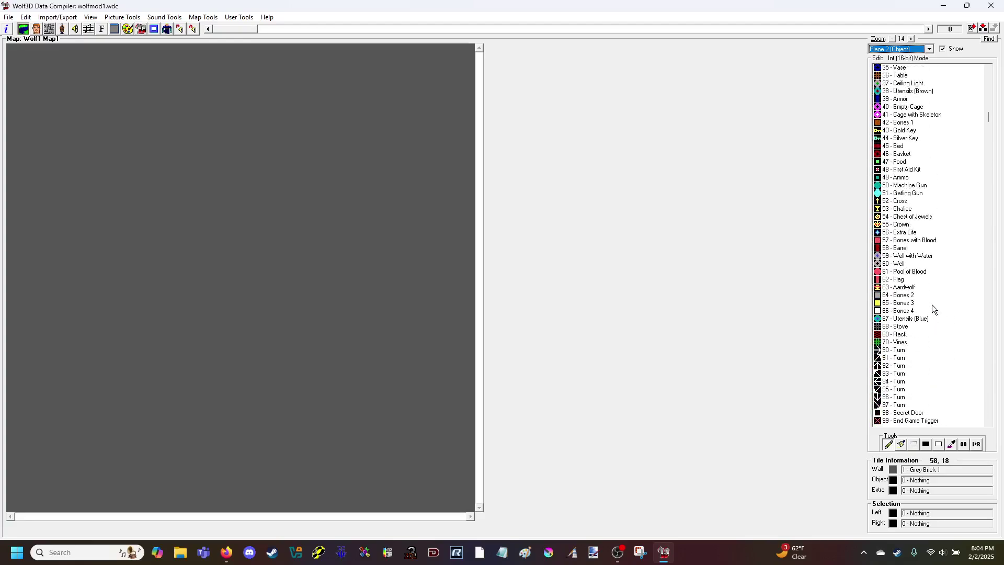
left_click(929, 48)
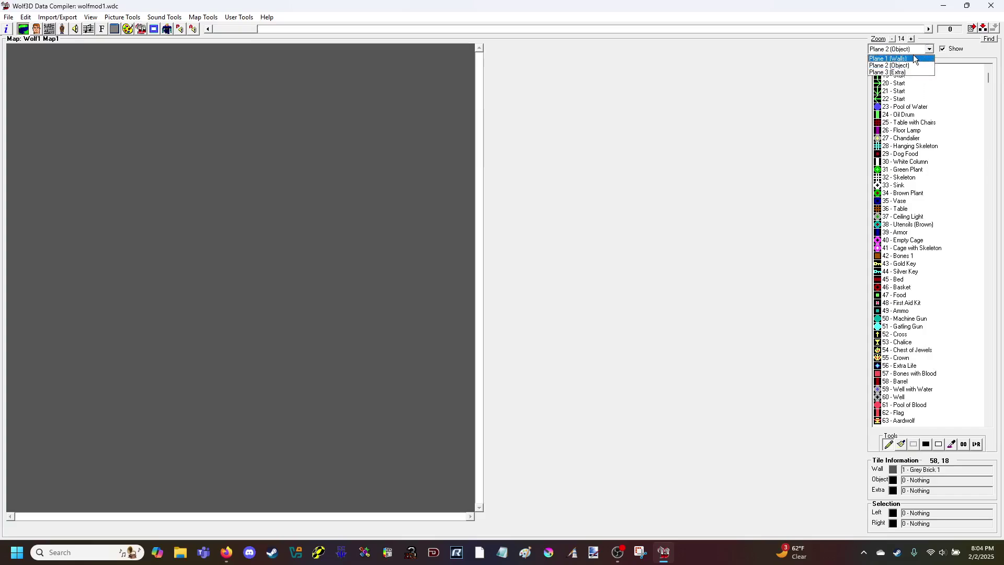
left_click(916, 58)
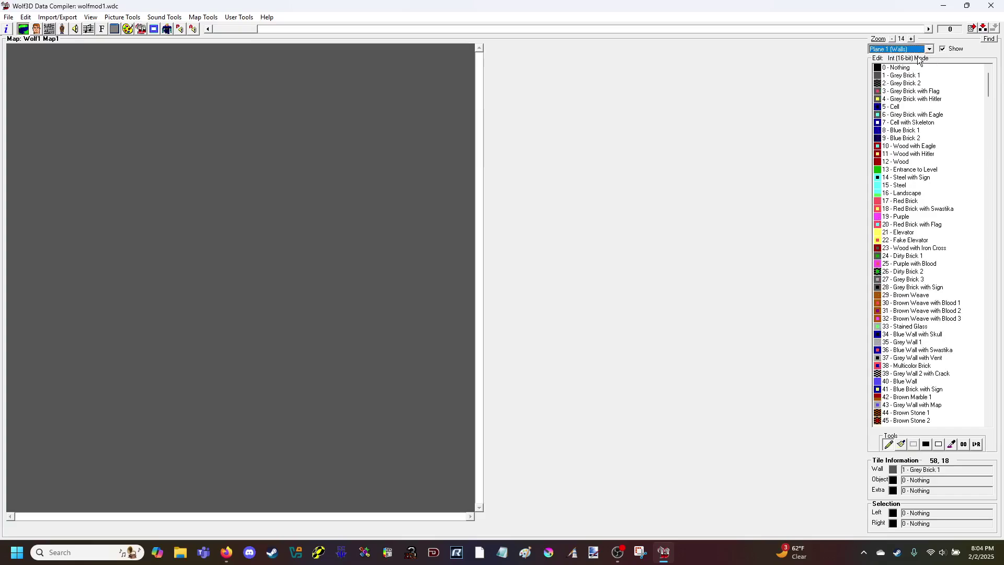
- Paint a solid square room of about 7 by 7 tiles with 0 - Nothing in the map's upper-left area
left_click(878, 68)
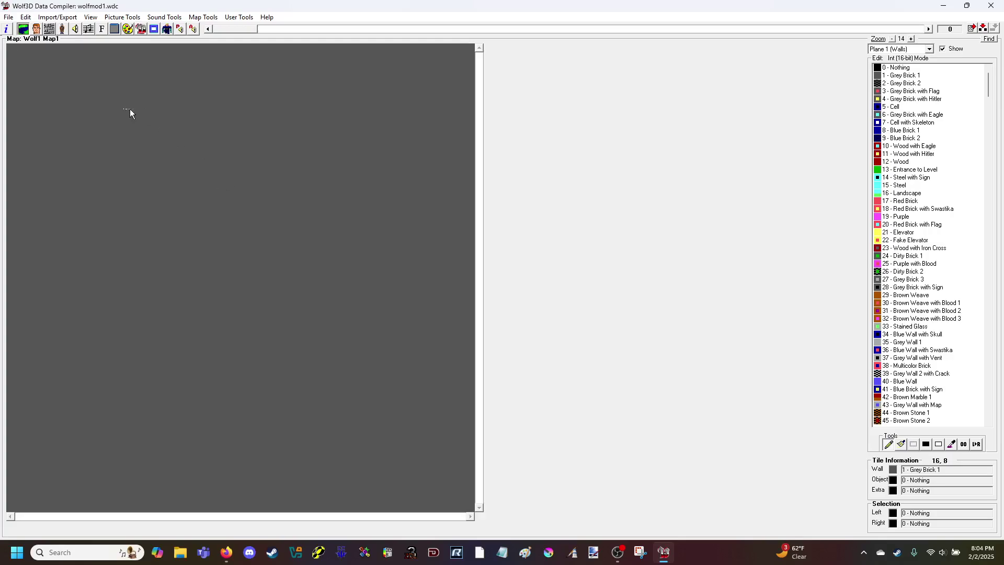
left_click_drag(118, 99, 120, 144)
mouse_move(127, 99)
left_mouse_down()
mouse_move(128, 128)
mouse_move(147, 141)
left_mouse_up()
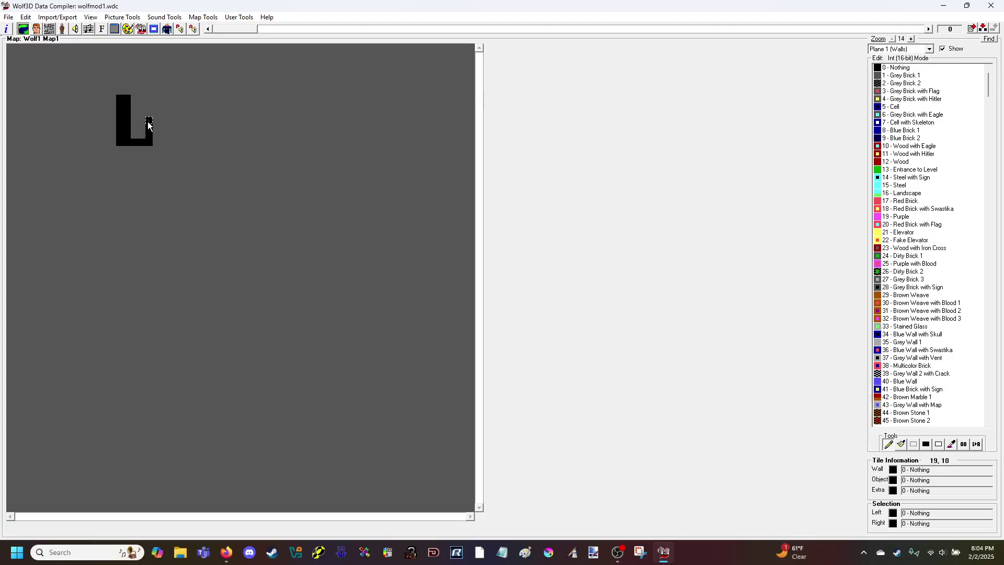
left_click_drag(146, 98, 136, 107)
left_click(141, 114)
left_click(135, 135)
left_click_drag(155, 99, 155, 128)
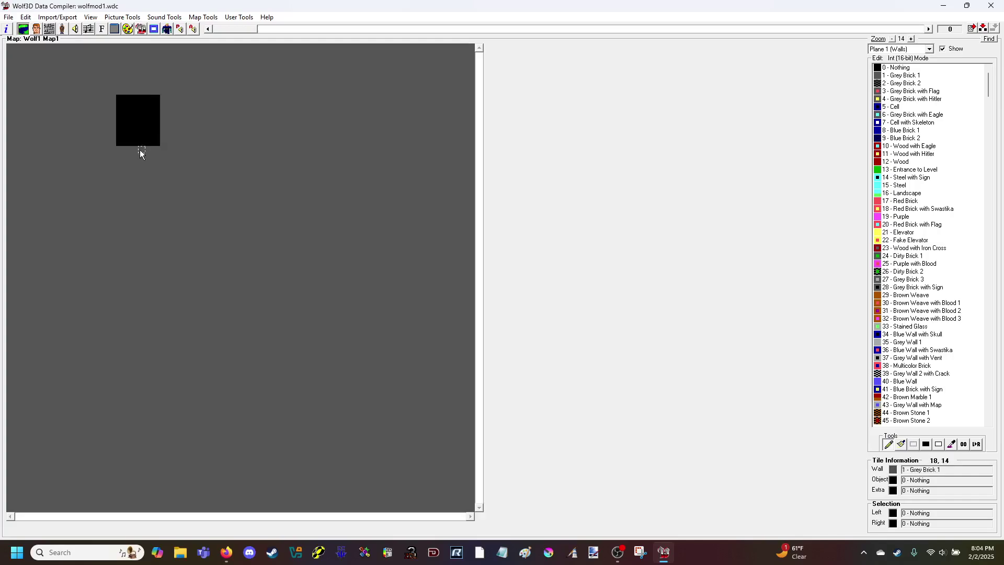
left_click_drag(165, 142, 166, 100)
- Place the downward-facing 21 - Start object from Plane 2 (Object) at tile 18, 8, near the room's upper edge
left_click(929, 49)
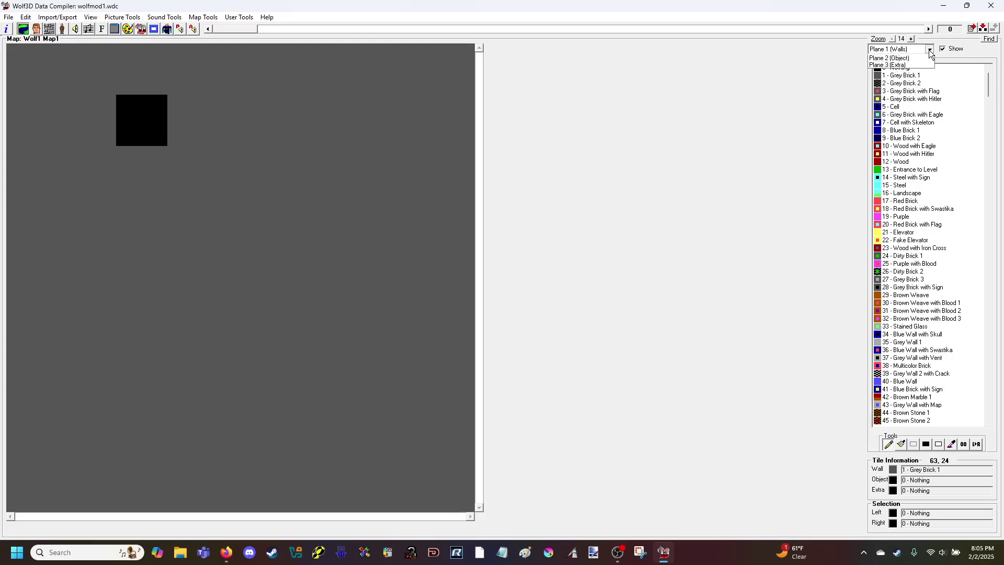
left_click(900, 65)
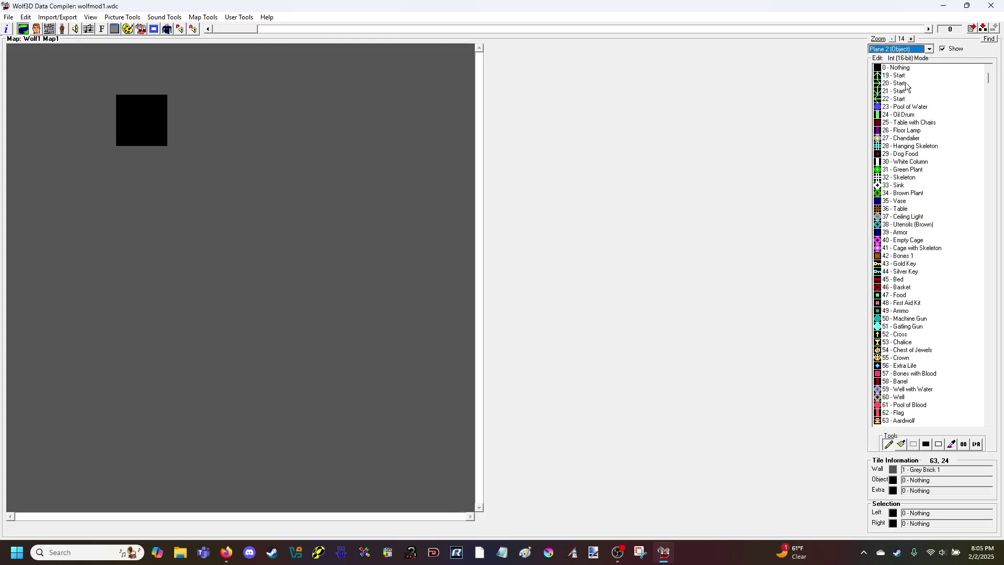
left_click(878, 92)
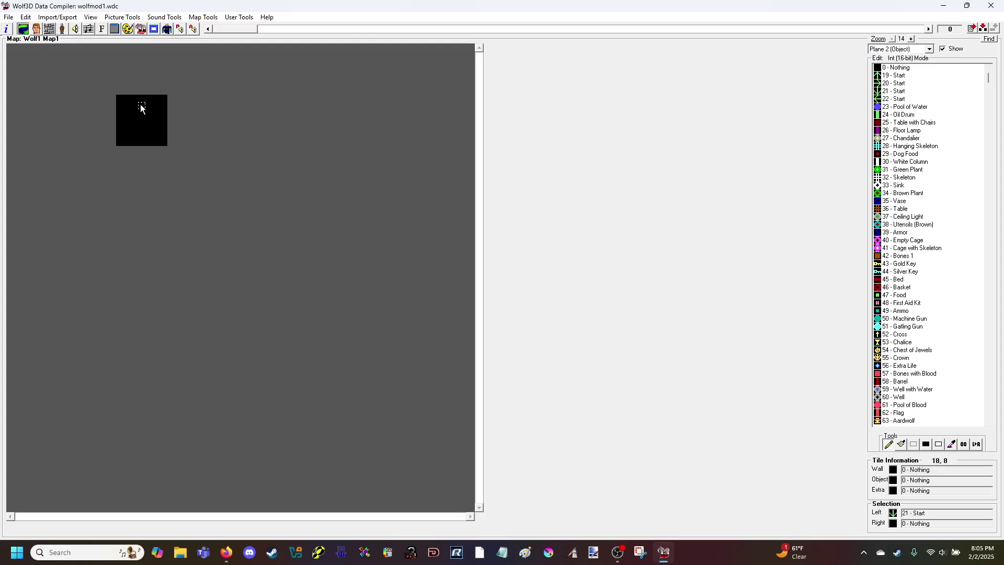
left_click(143, 105)
- Place a 50 - Machine Gun in the room's centre and two 49 - Ammo objects on each side of it
left_click(901, 52)
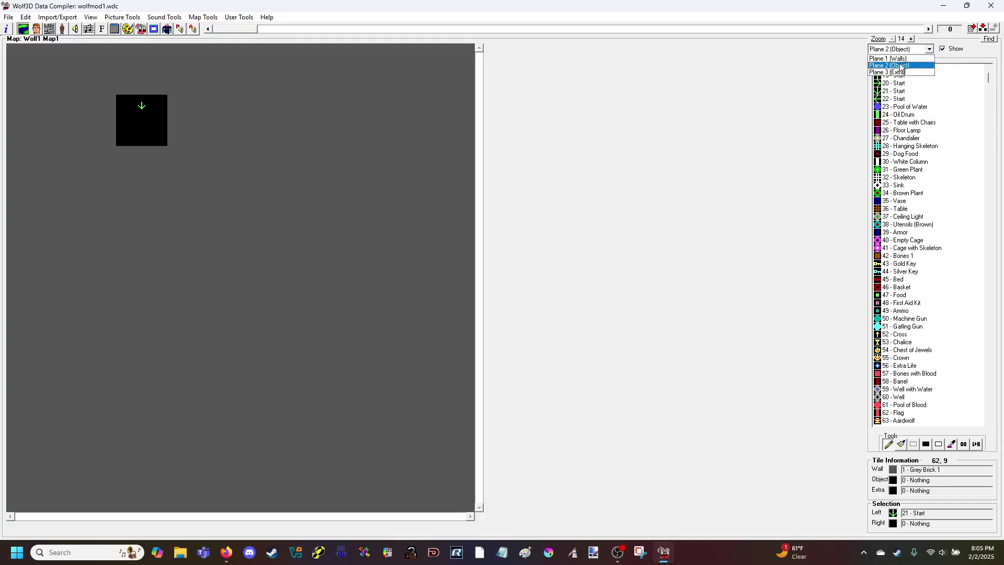
left_click(900, 53)
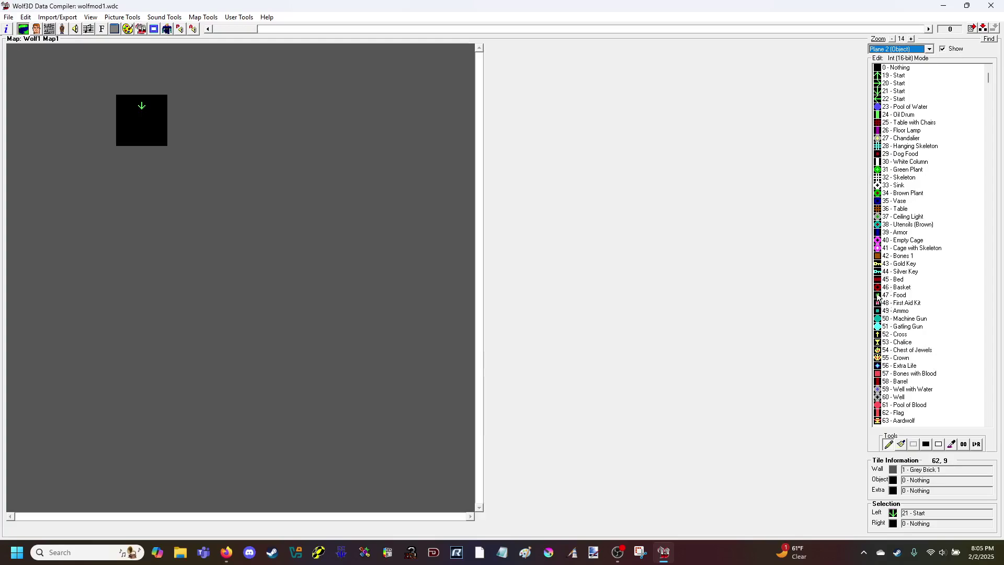
left_click(880, 319)
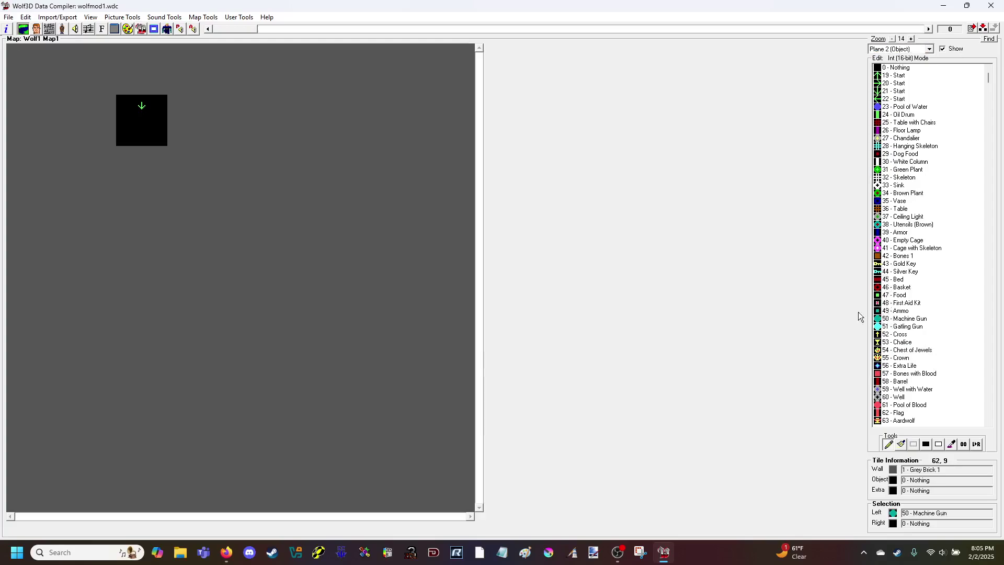
left_click(142, 121)
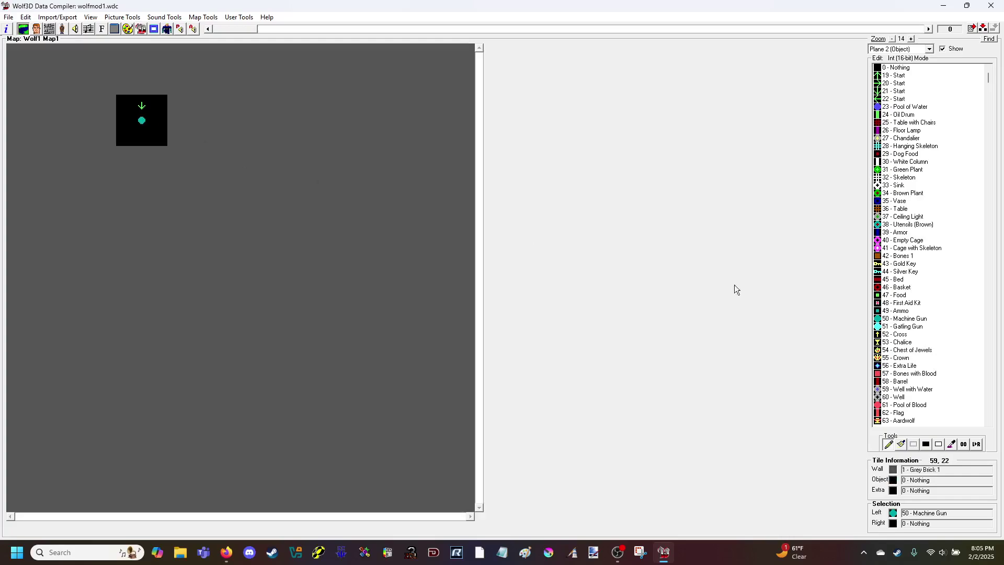
left_click(879, 312)
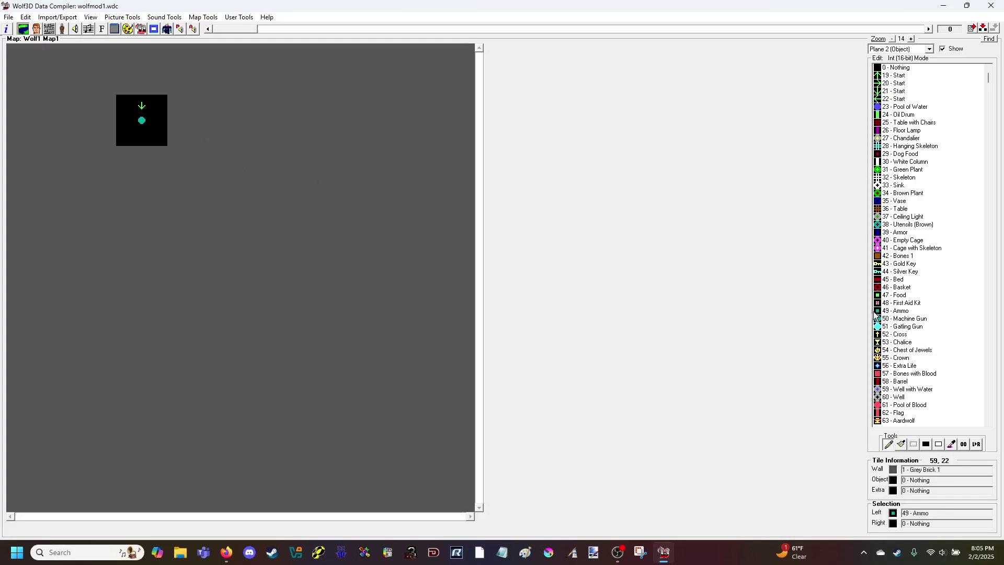
left_click(128, 121)
left_click(133, 120)
- Place a 58 - Barrel object in each of the room's four corners
left_click(889, 381)
left_click(119, 142)
left_click(164, 142)
left_click(162, 99)
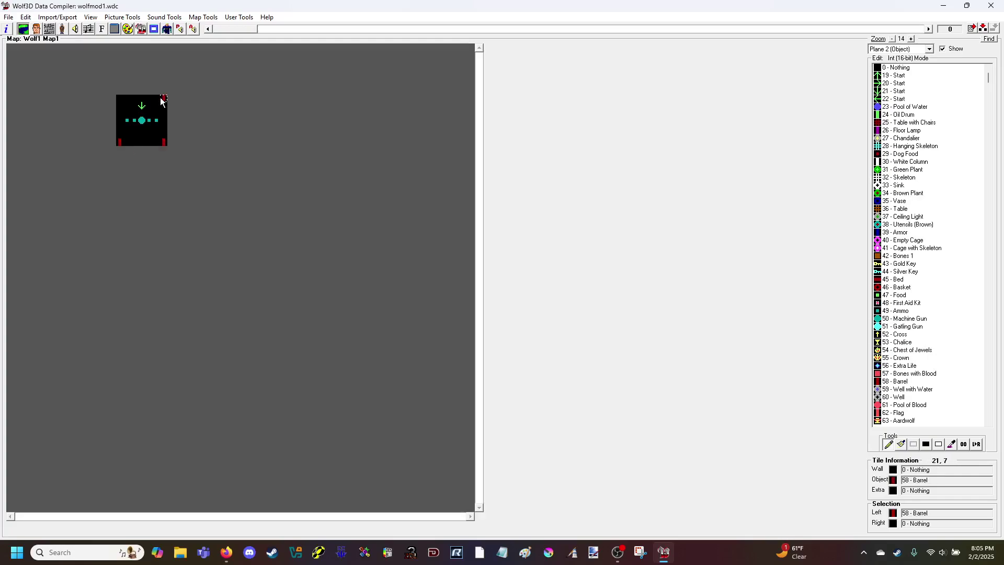
left_click(120, 99)
- Switch back to Plane 1 (Walls), look through its tiles and choose 8 - Blue Brick 1 as the primary drawing tile
left_click(902, 49)
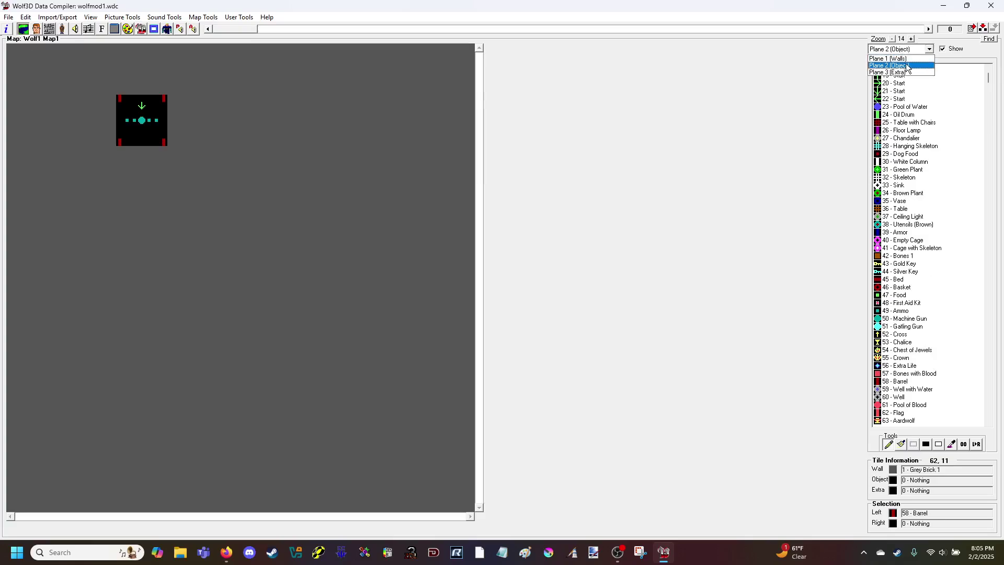
left_click(902, 59)
scroll(945, 196, "down", 20)
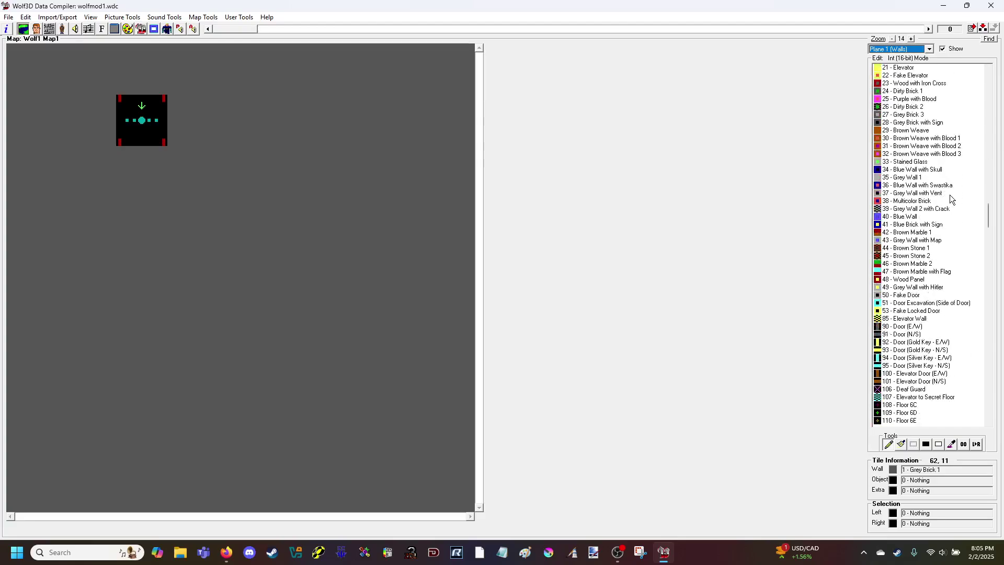
scroll(908, 347, "up", 20)
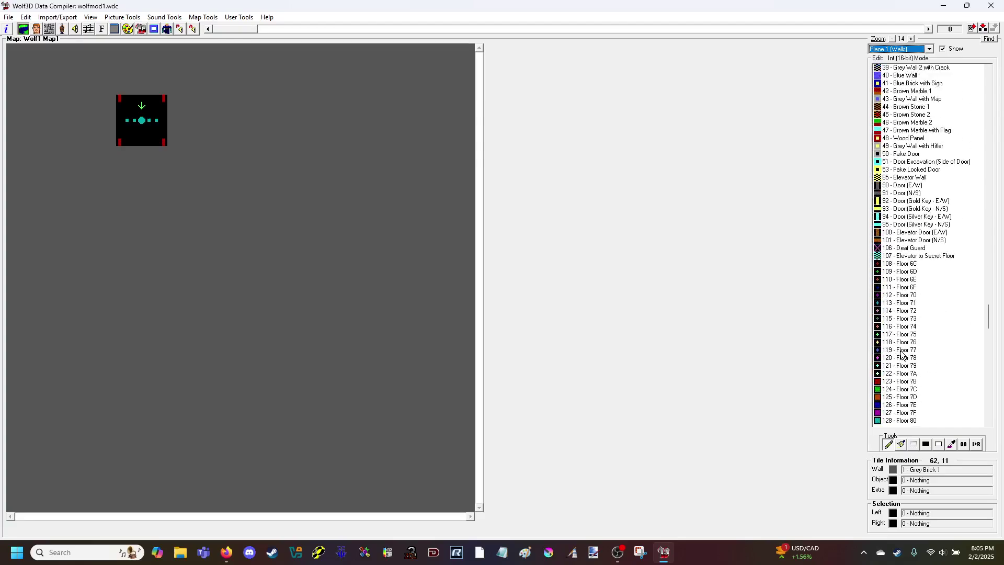
scroll(911, 203, "down", 4)
scroll(911, 203, "up", 4)
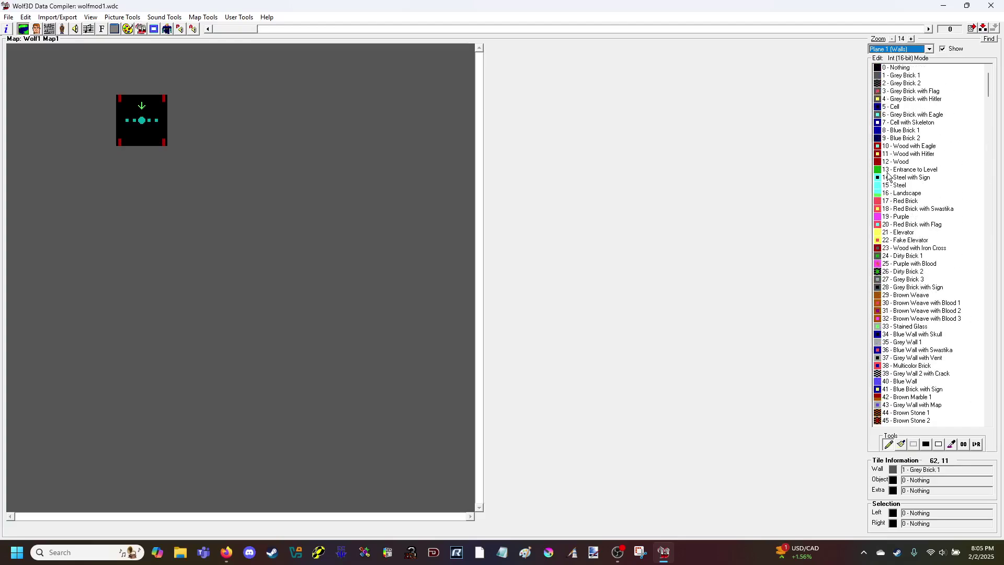
left_click(877, 131)
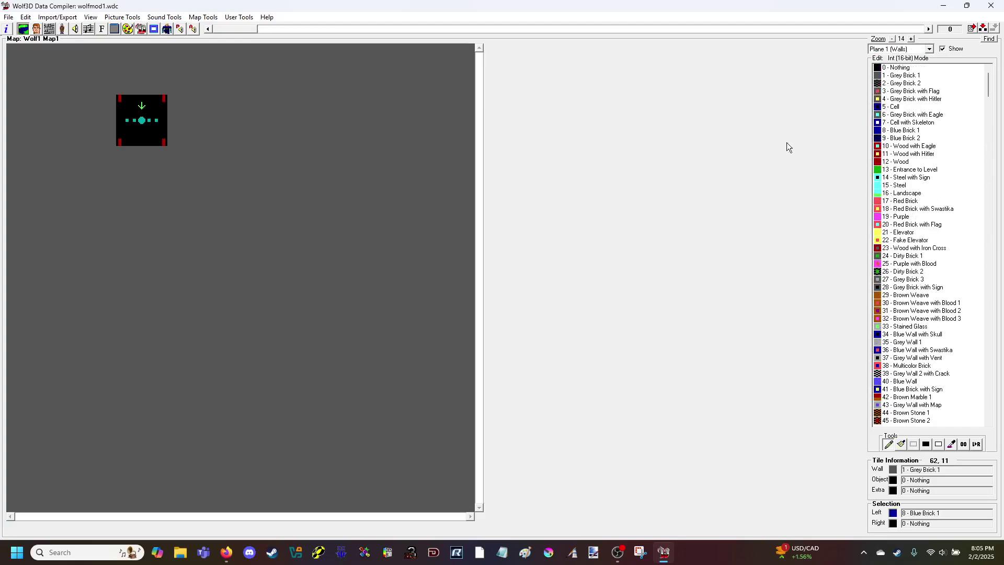
- Draw a short 0 - Nothing stroke below the room and three overlapping filled rectangles of 8 - Blue Brick 1 beside it
right_click(105, 156)
left_click(915, 449)
left_click(926, 445)
left_click_drag(226, 161, 390, 321)
left_click_drag(226, 102, 394, 216)
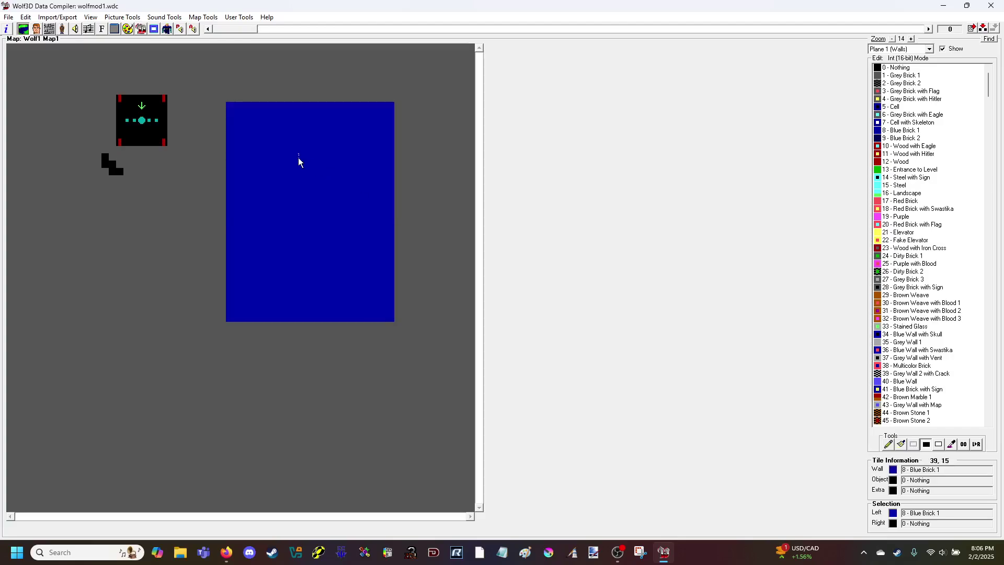
left_click_drag(209, 188, 311, 321)
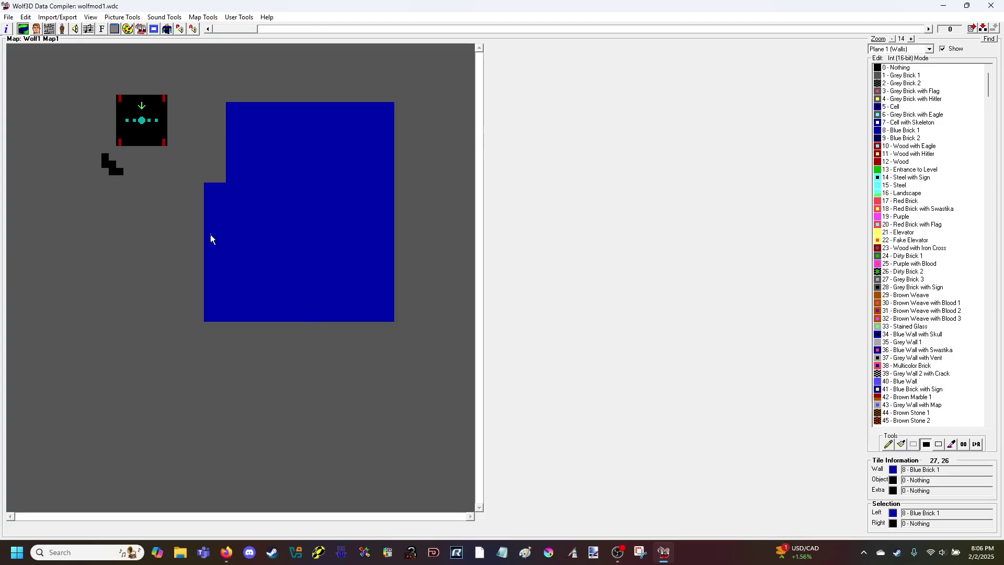
- Undo the three blue brick rectangles and the short 0 - Nothing stroke below the room
key("ctrl+z")
key("ctrl+z")
key("ctrl+z")
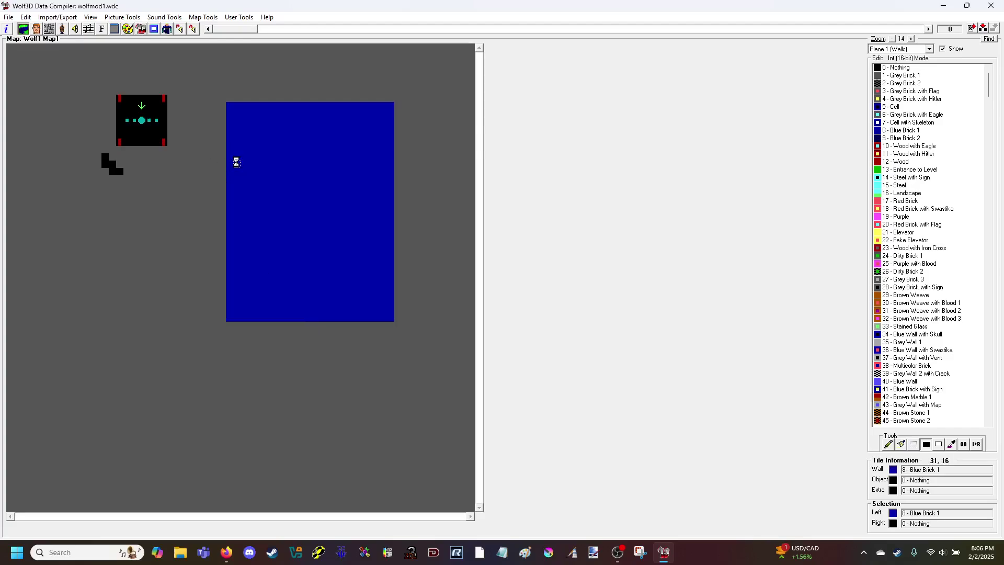
key("ctrl+z")
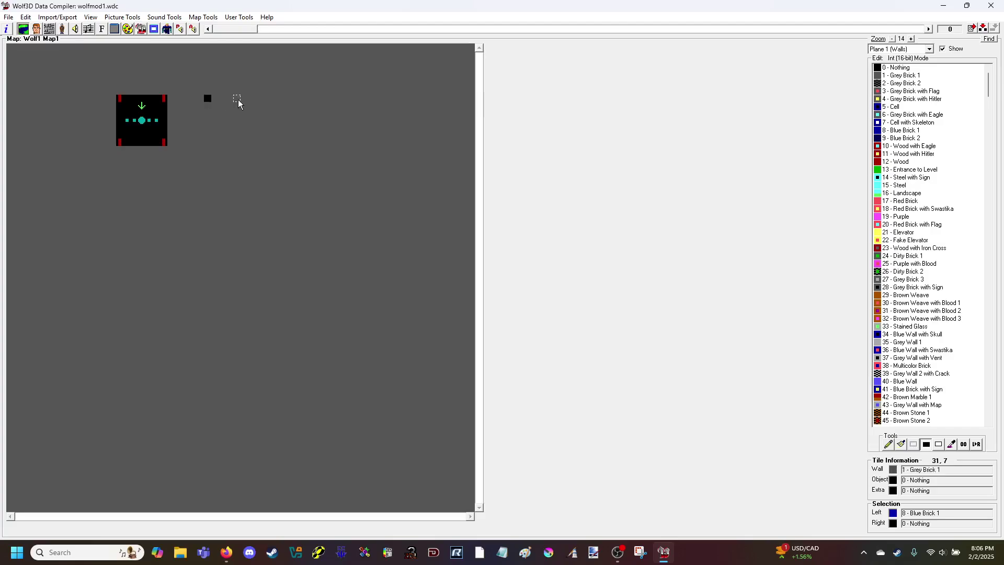
- Clear a single cell and fill a 7-by-7 square of 8 - Blue Brick 1 southeast of the room, overwriting the square with 0 - Nothing
right_click(238, 135)
left_click_drag(265, 127, 309, 168)
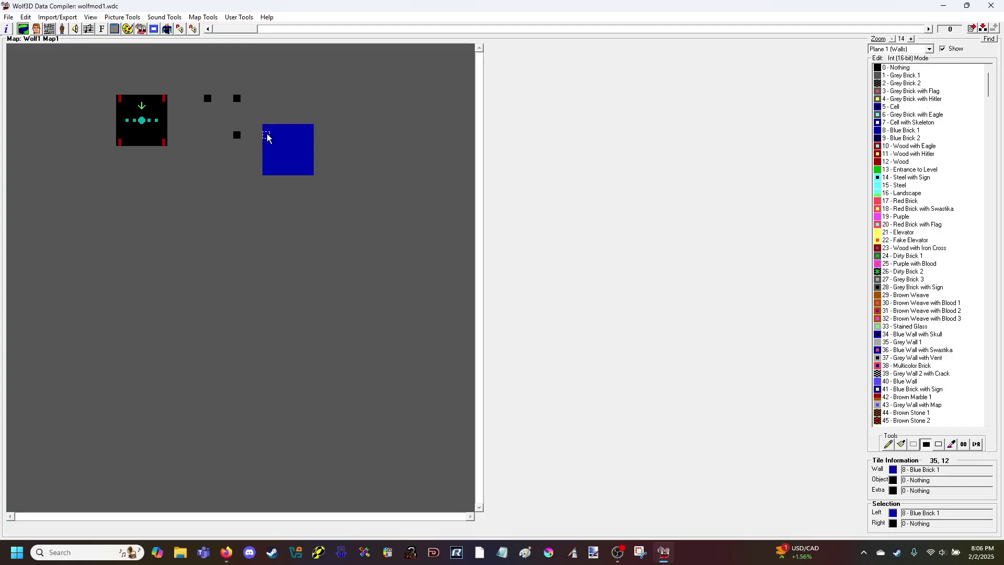
left_click_drag(267, 137, 311, 173)
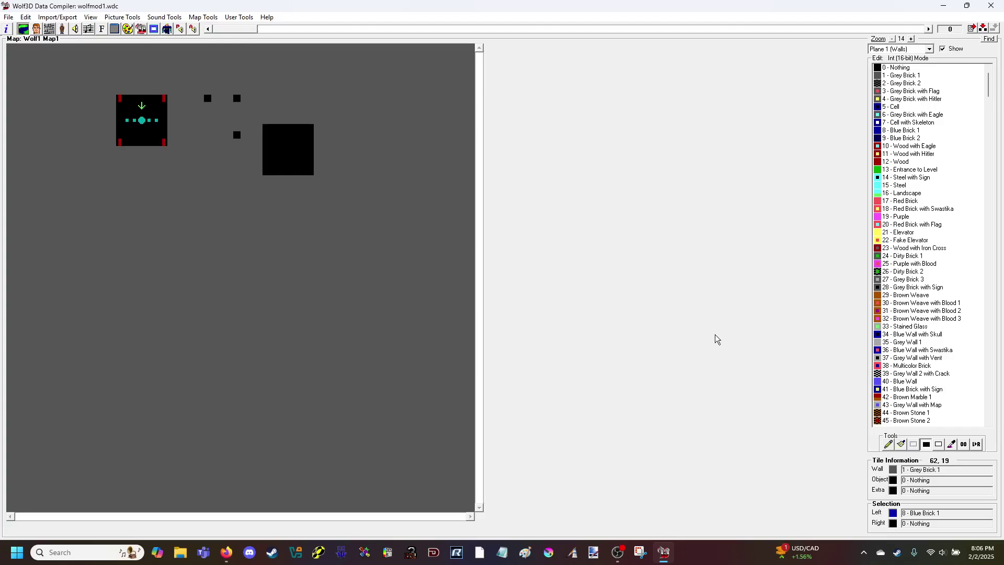
- Draw a freehand 0 - Nothing scribble with the pencil tool just below the cleared square
left_click(931, 446)
left_click(888, 445)
mouse_move(296, 231)
left_mouse_down()
mouse_move(320, 253)
mouse_move(321, 217)
mouse_move(293, 226)
mouse_move(340, 225)
left_mouse_up()
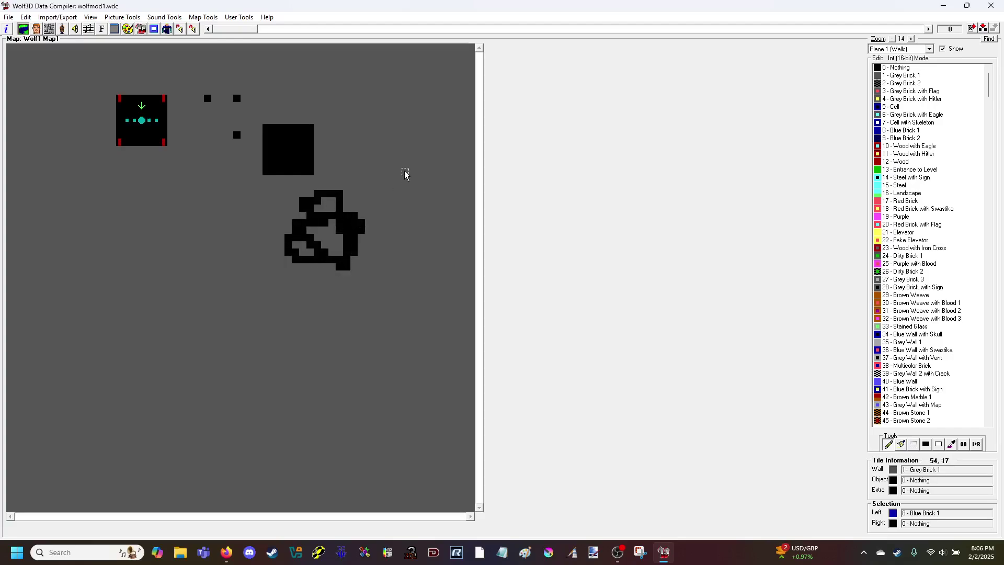
- Undo the scribble, the filled squares and the single cleared cells outside the starting room
key("ctrl+z")
key("ctrl+z")
key("ctrl+z")
key("ctrl+z")
key("ctrl+z")
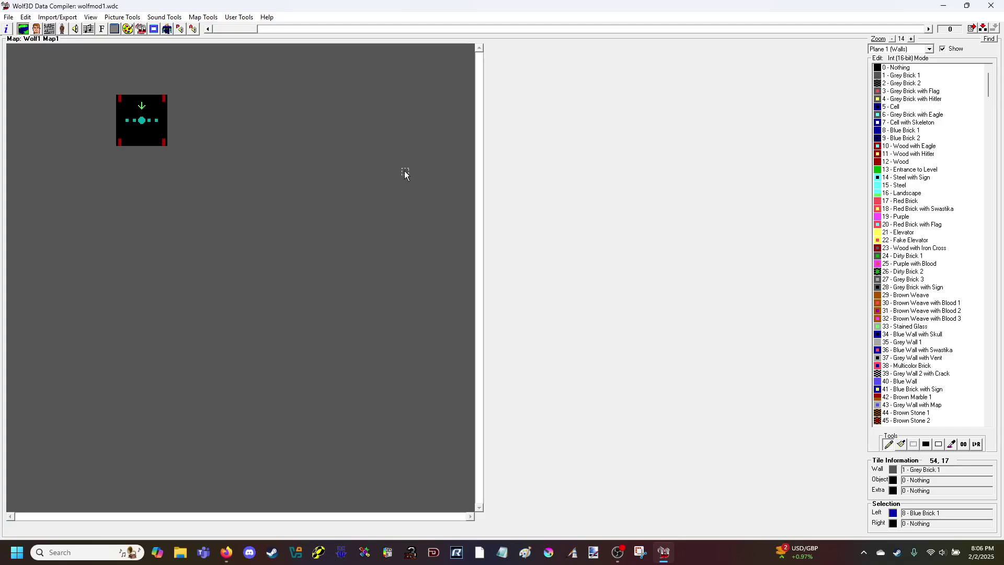
- Flood-fill the grey brick area around the room with 8 - Blue Brick 1 and undo the fill
left_click(900, 446)
left_click(362, 225)
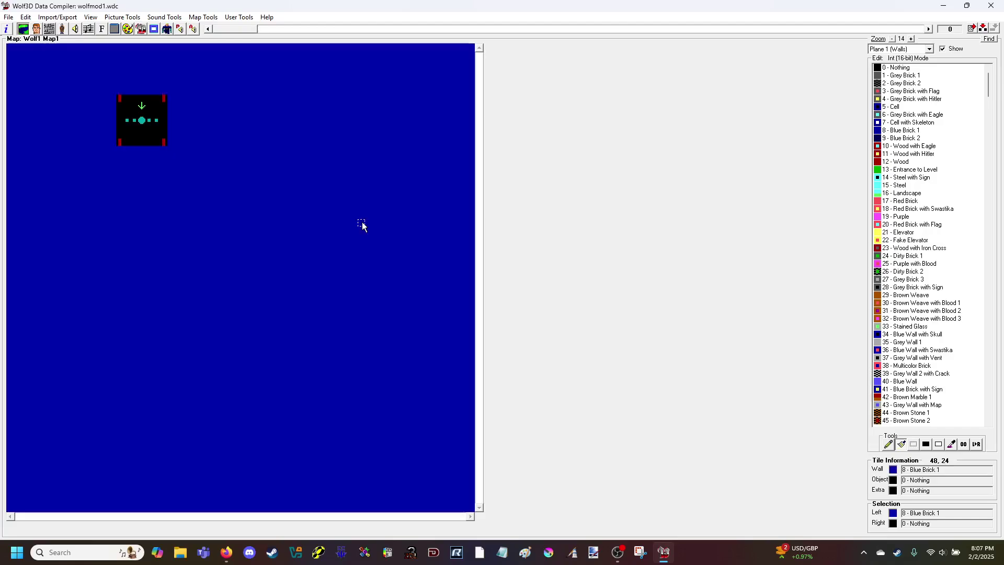
key("ctrl+z")
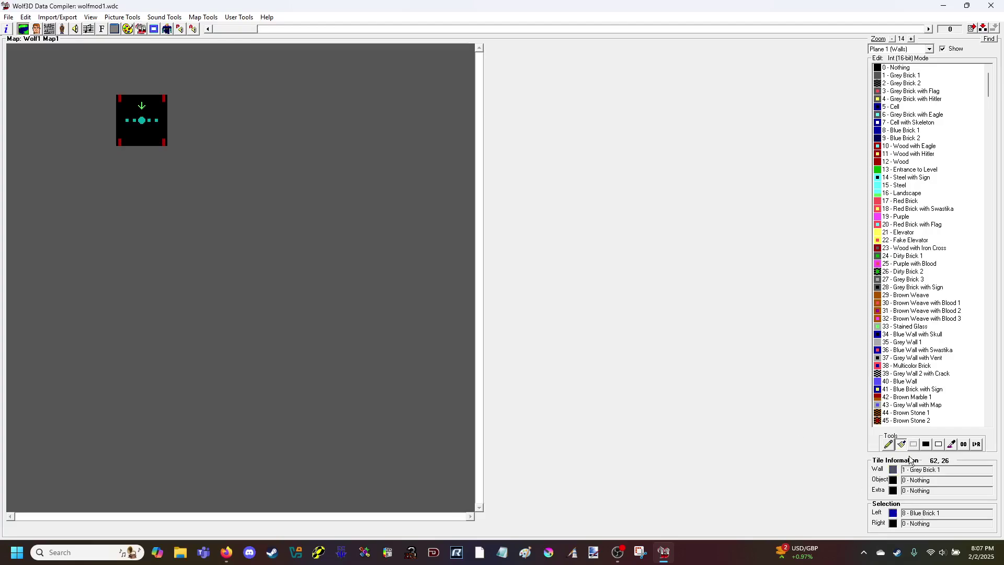
- Draw a filled 7-by-7 room of 0 - Nothing just east of the starting room and surround it with 8 - Blue Brick 1 walls
left_click(926, 444)
left_click_drag(183, 95, 233, 146)
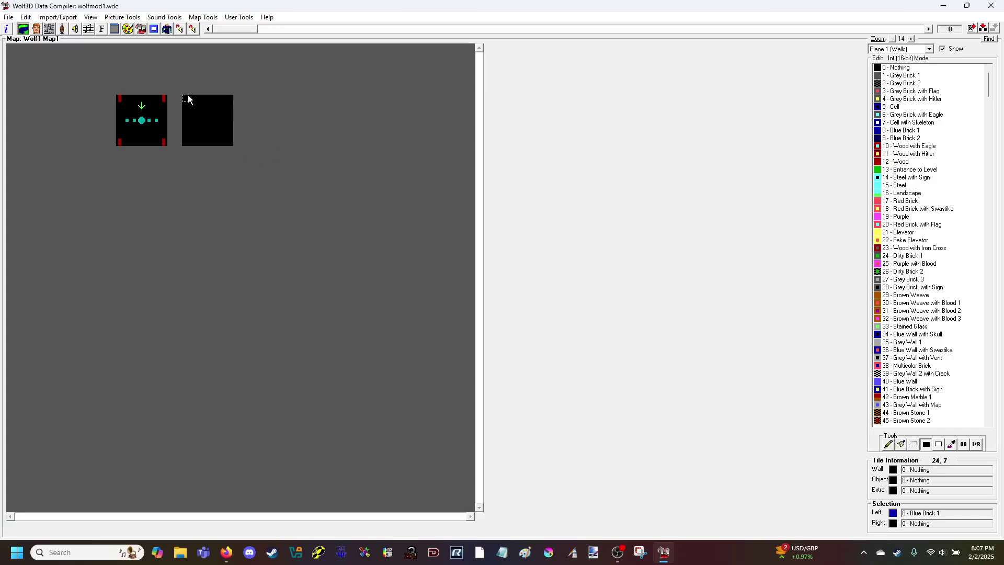
left_click_drag(188, 93, 238, 92)
left_click_drag(237, 91, 237, 113)
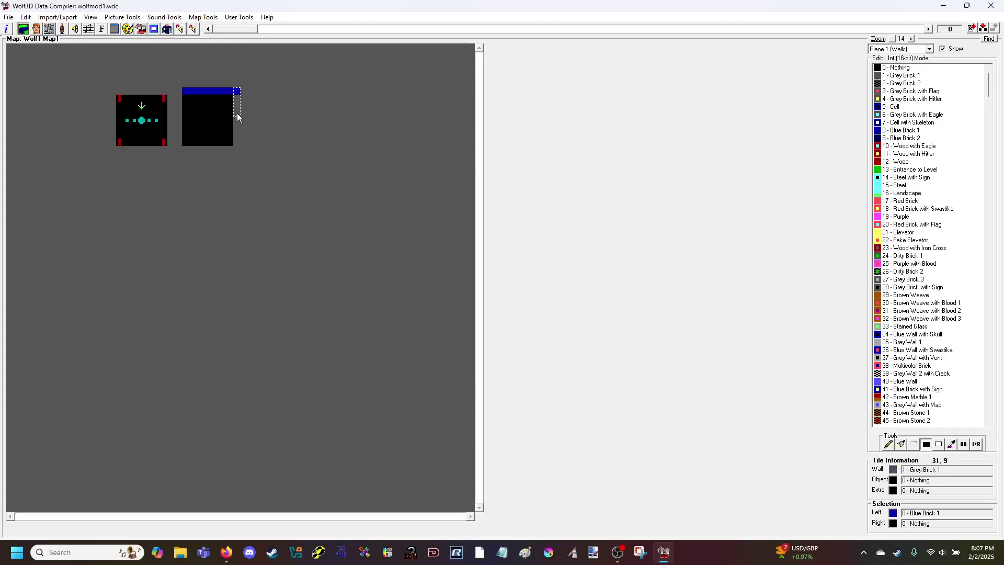
left_click_drag(240, 147, 178, 91)
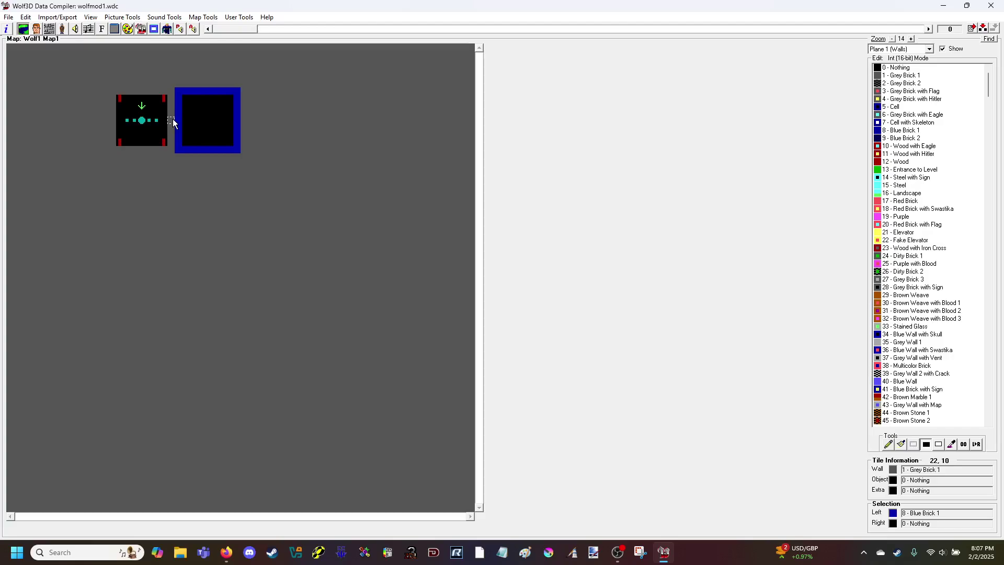
- Clear a two-tile passage of 0 - Nothing between the starting room and the blue brick room
right_click(173, 120)
right_click(178, 120)
left_click(929, 48)
left_click(902, 63)
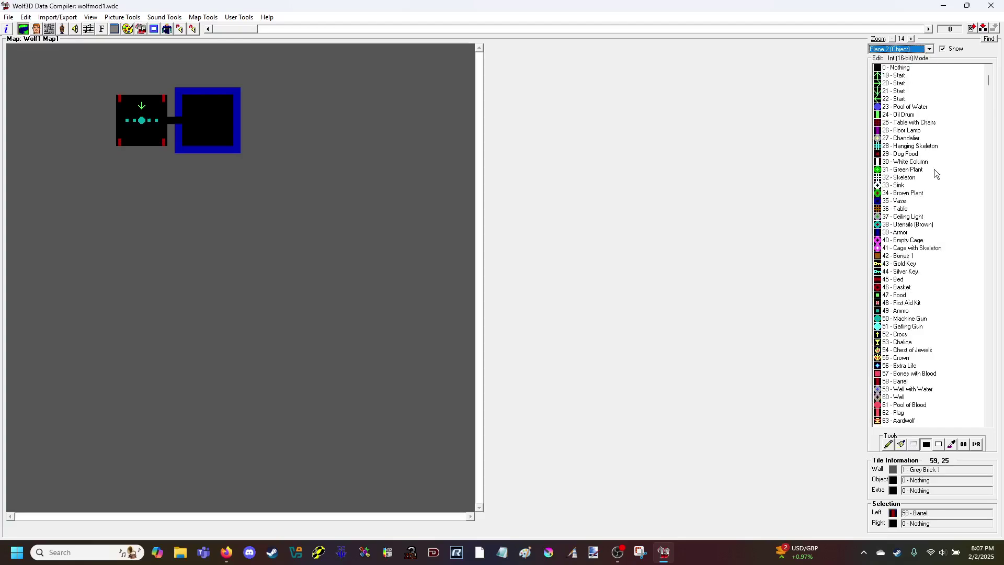
scroll(936, 173, "down", 20)
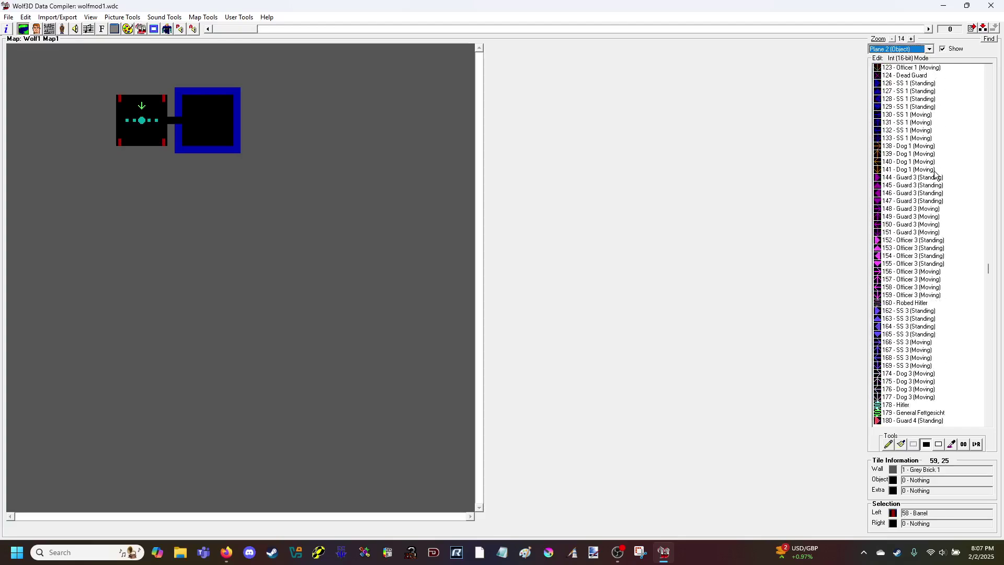
scroll(936, 172, "up", 12)
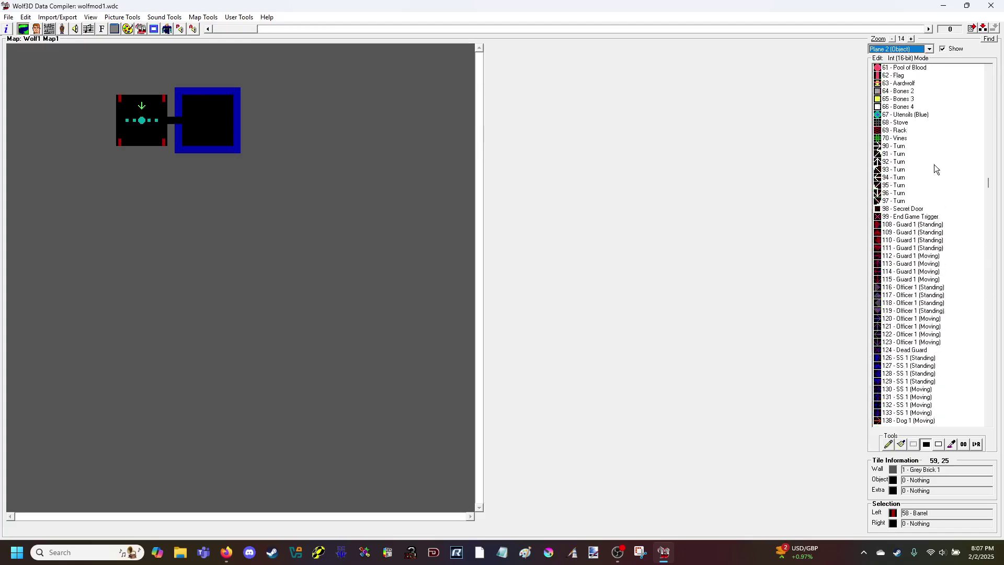
scroll(936, 168, "up", 7)
left_click(919, 48)
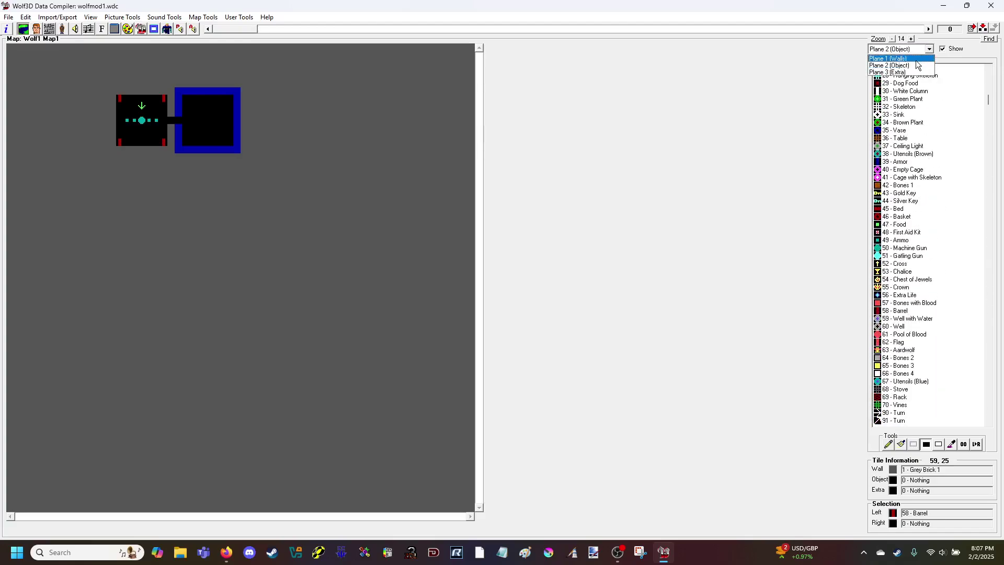
left_click(916, 59)
- Place a 90 - Door (E/W) in the passage tile beside the starting room
scroll(907, 272, "down", 14)
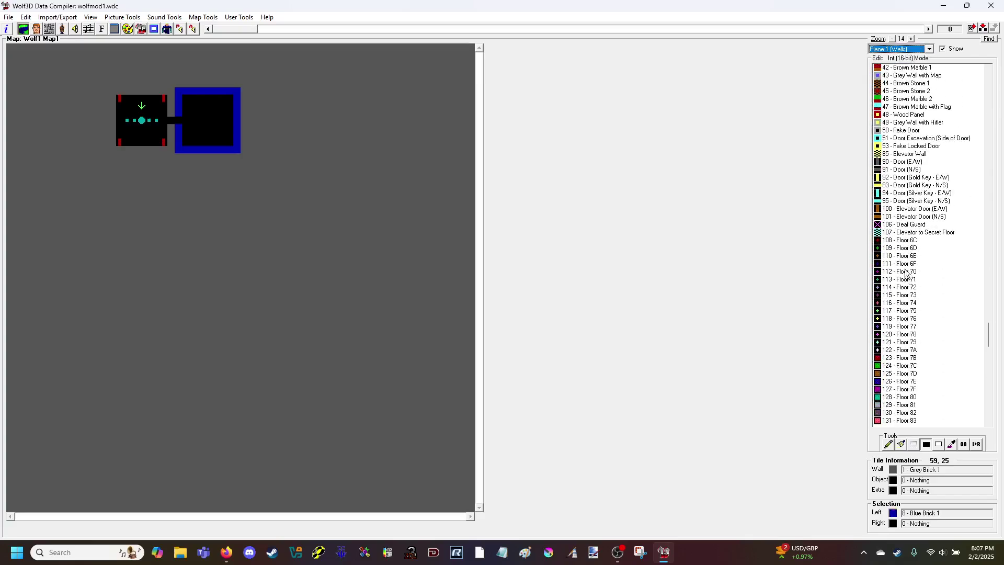
left_click(878, 162)
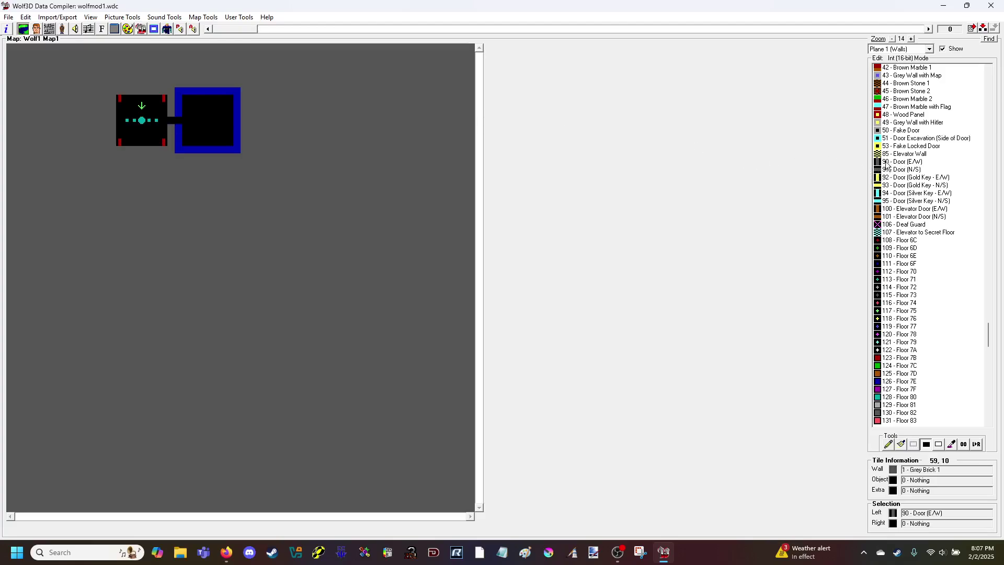
left_click(171, 121)
- Switch to Plane 2 (Object) and examine its enemy entries, including the guard, officer, SS, dog, mutant and boss variants
scroll(910, 238, "up", 14)
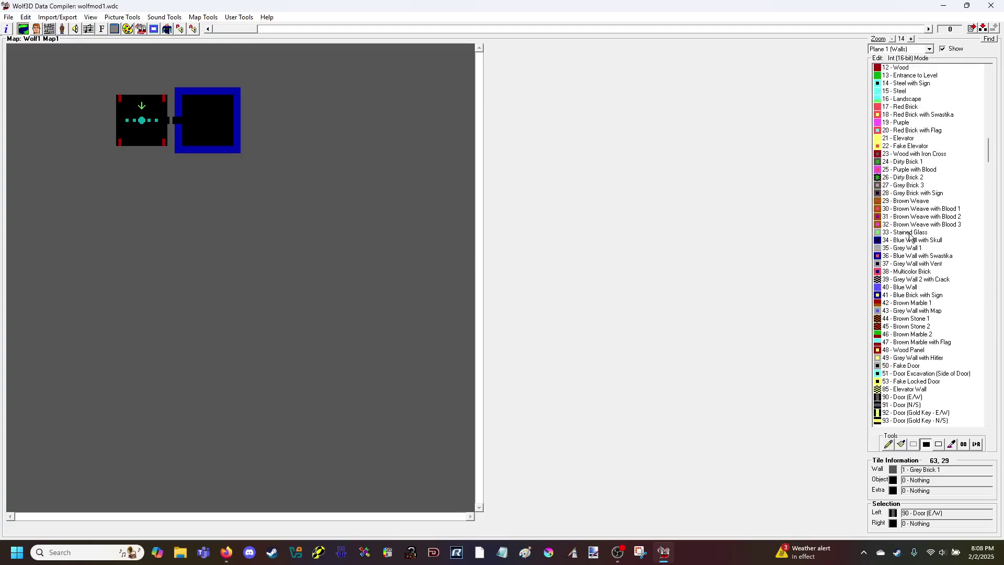
left_click(930, 51)
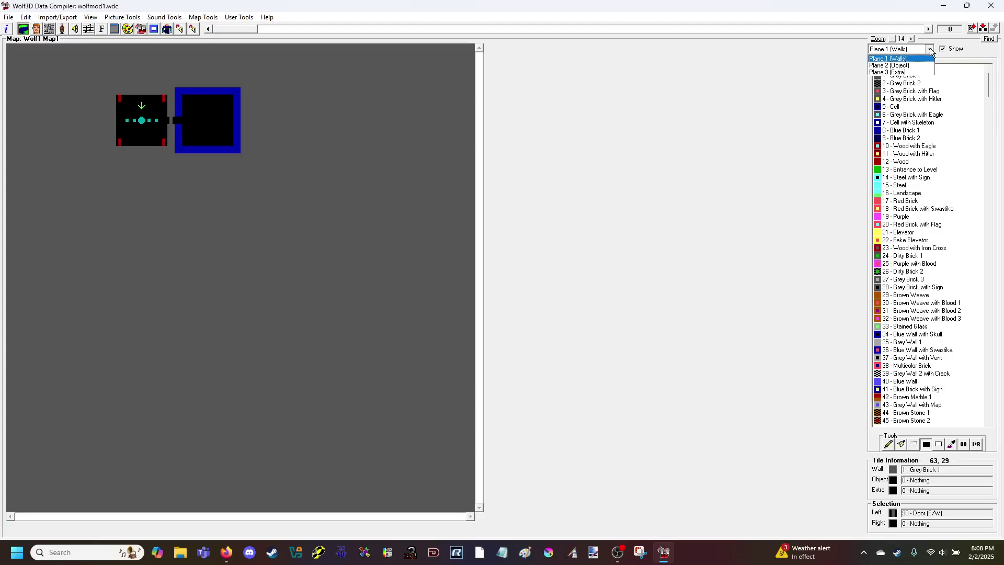
left_click(914, 66)
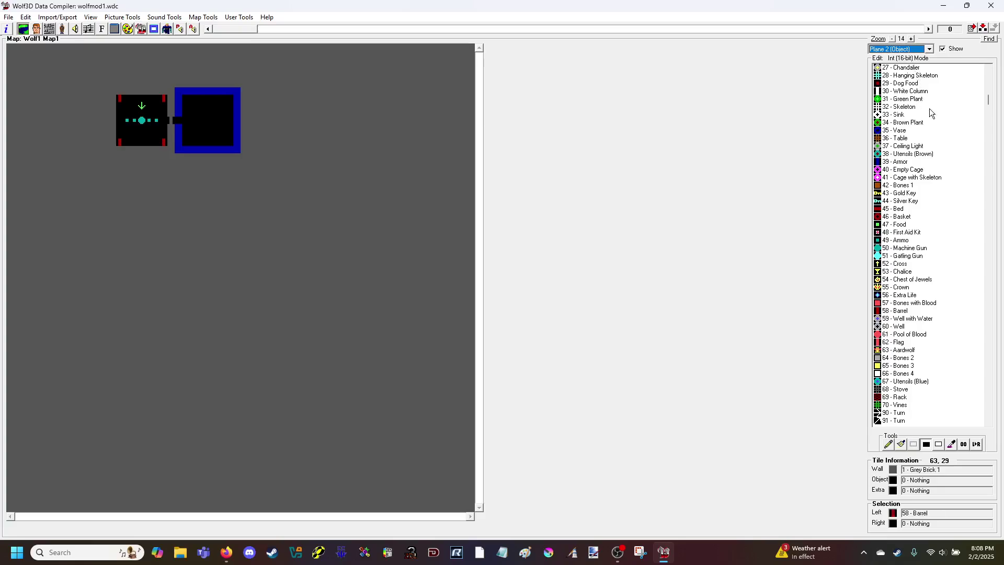
scroll(936, 259, "down", 5)
scroll(938, 262, "up", 2)
scroll(939, 261, "down", 20)
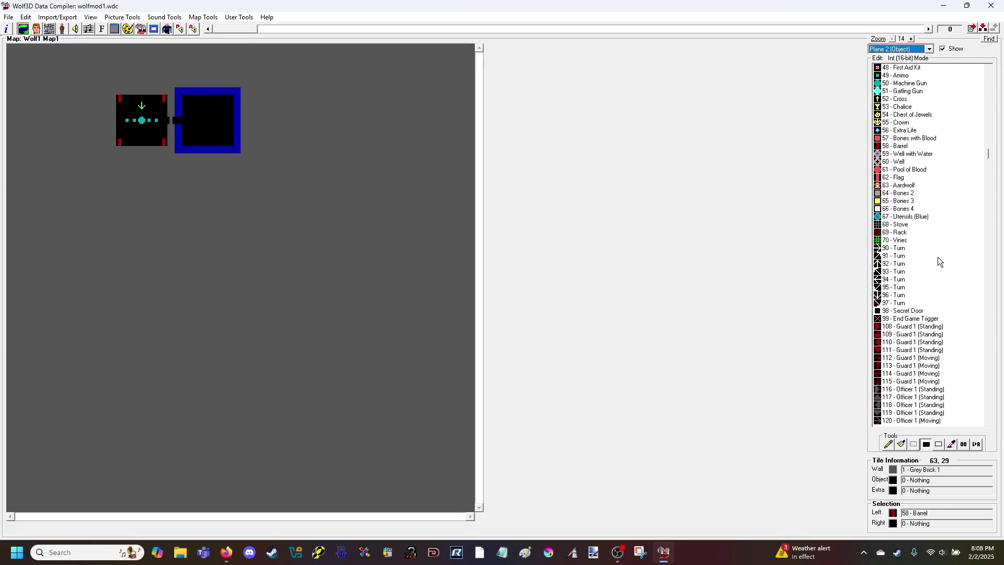
scroll(943, 258, "down", 11)
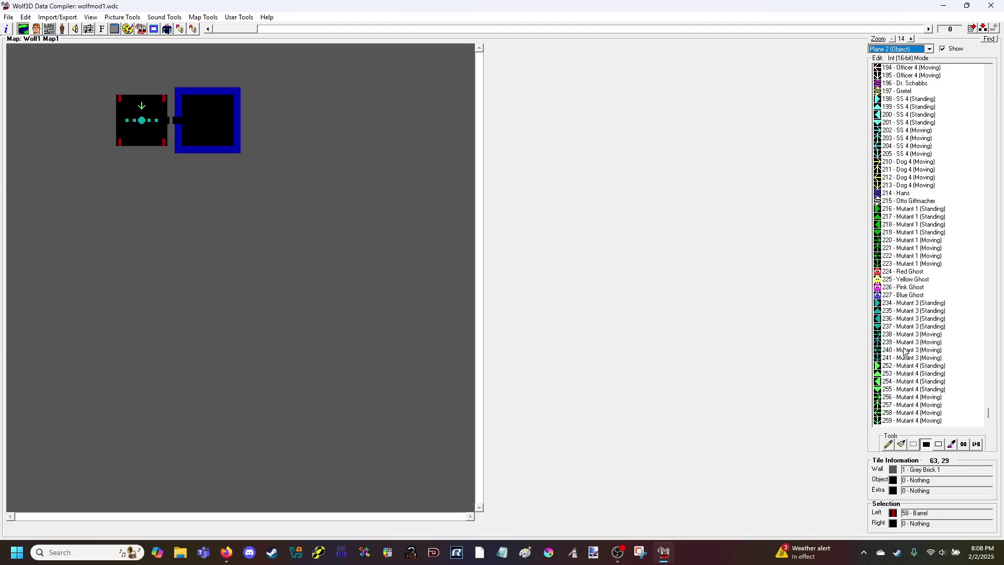
scroll(923, 366, "up", 15)
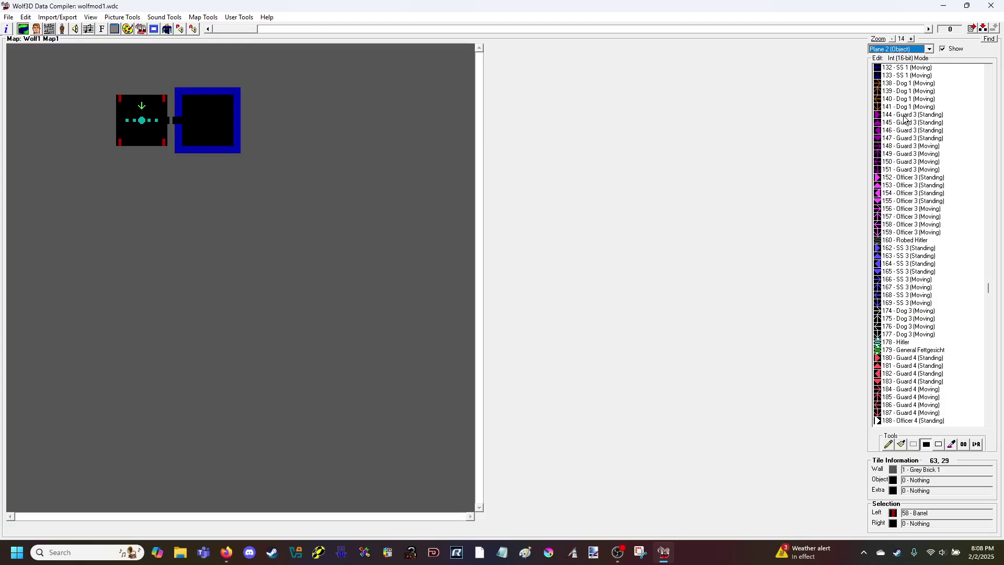
scroll(915, 167, "up", 9)
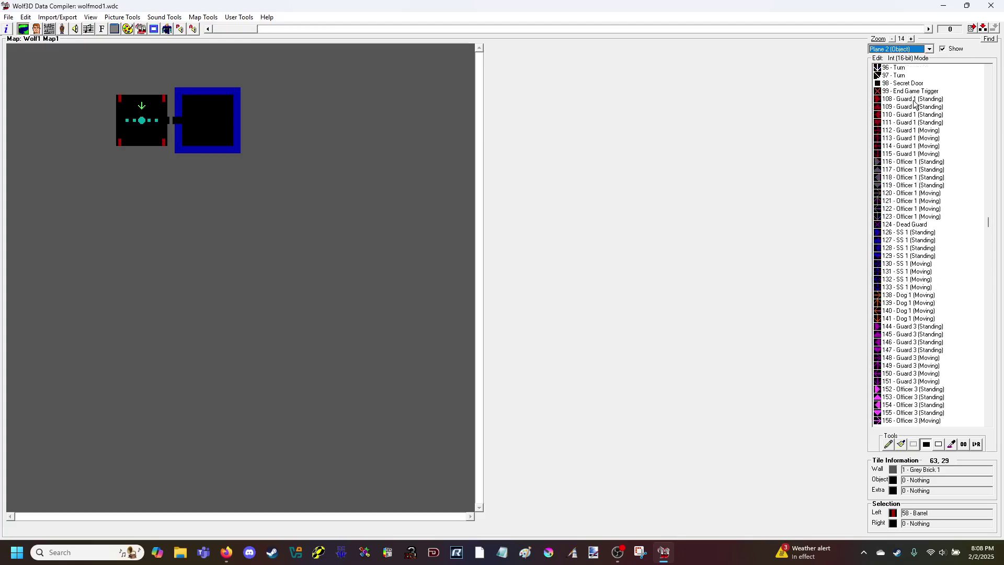
scroll(925, 213, "down", 10)
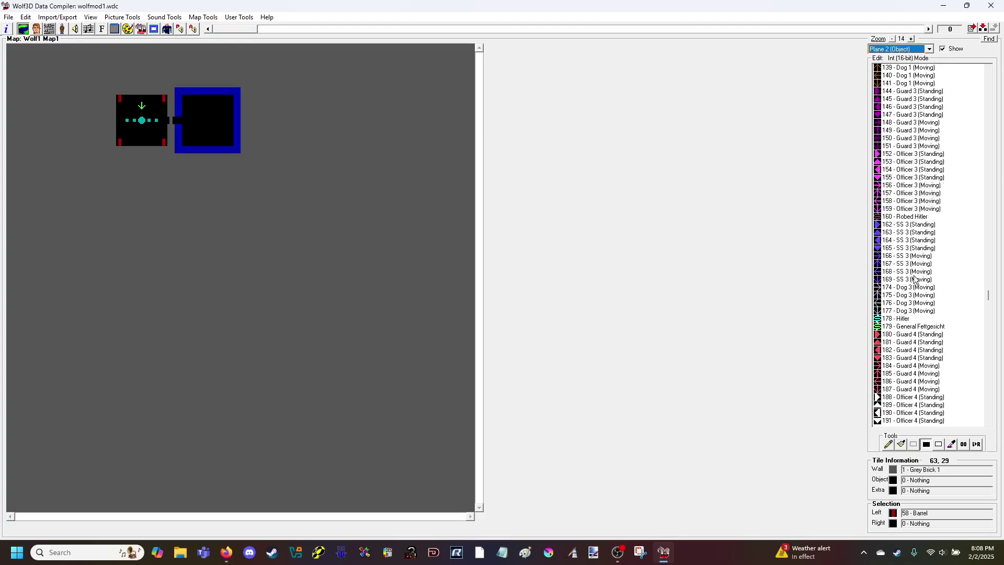
scroll(915, 278, "down", 7)
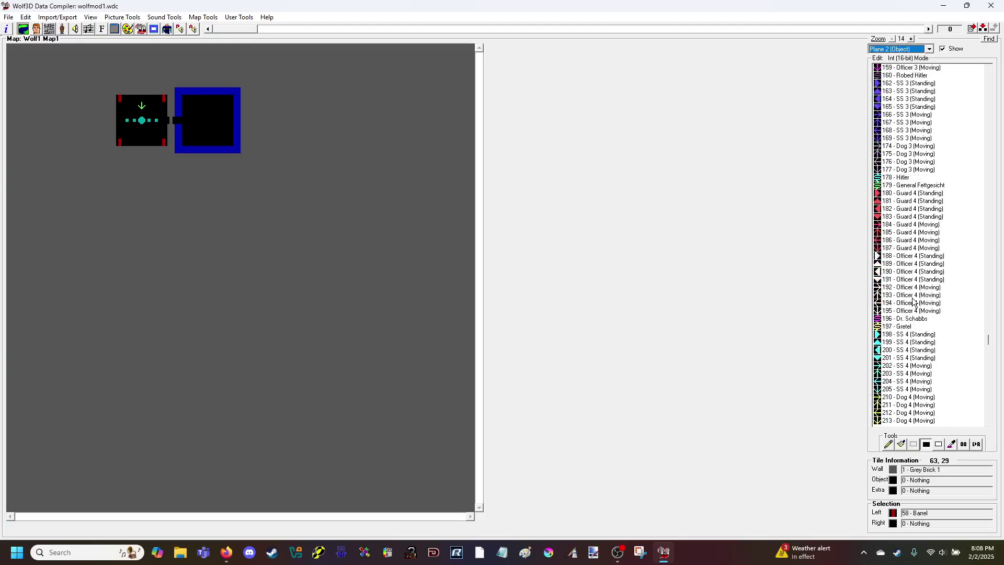
scroll(913, 302, "up", 17)
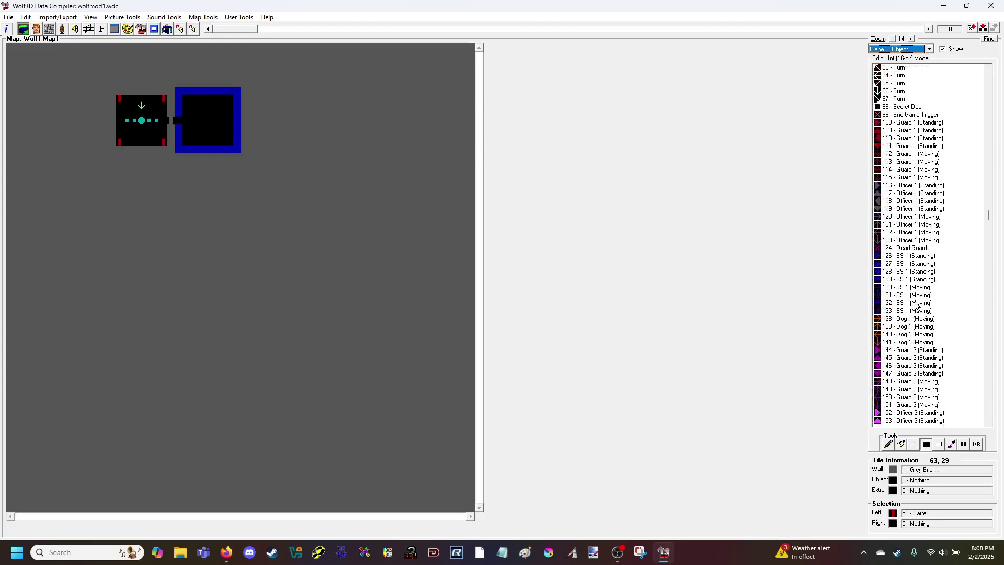
scroll(916, 306, "up", 1)
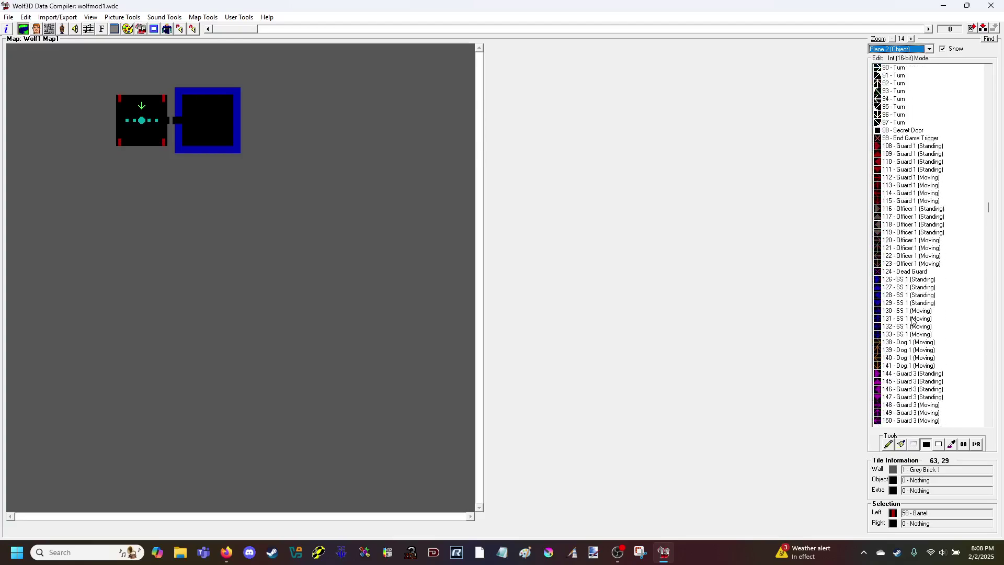
scroll(915, 322, "down", 9)
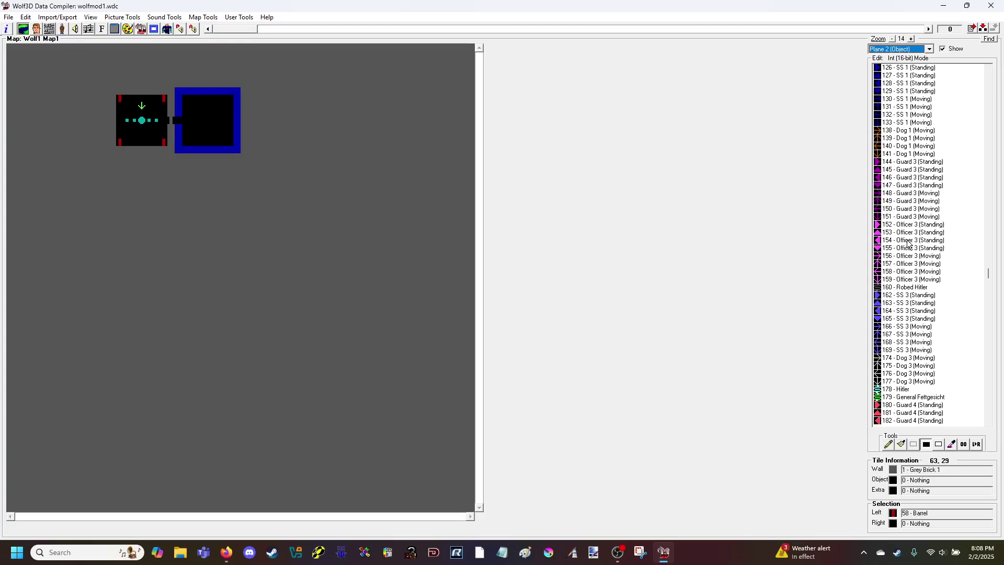
scroll(938, 325, "down", 10)
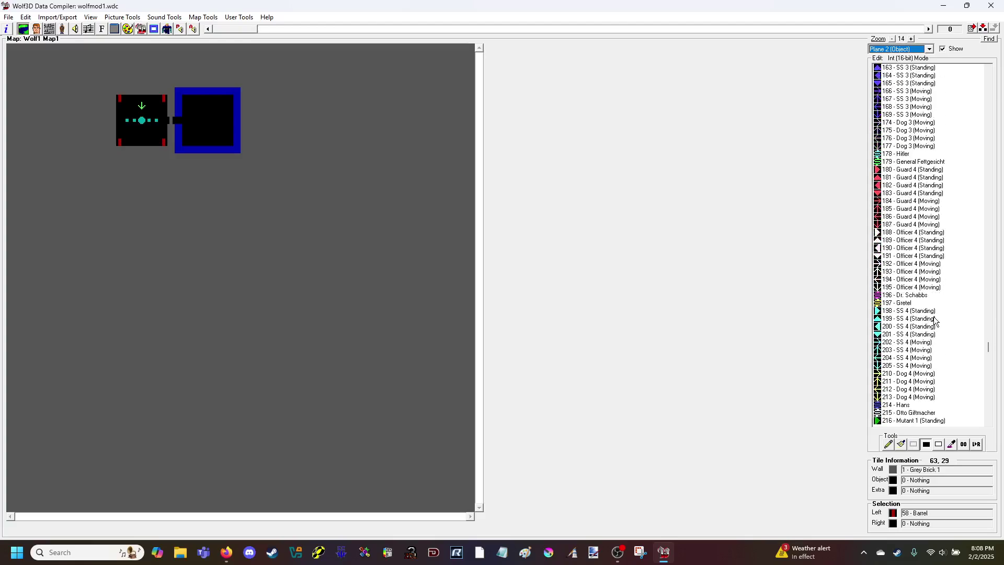
scroll(904, 290, "down", 9)
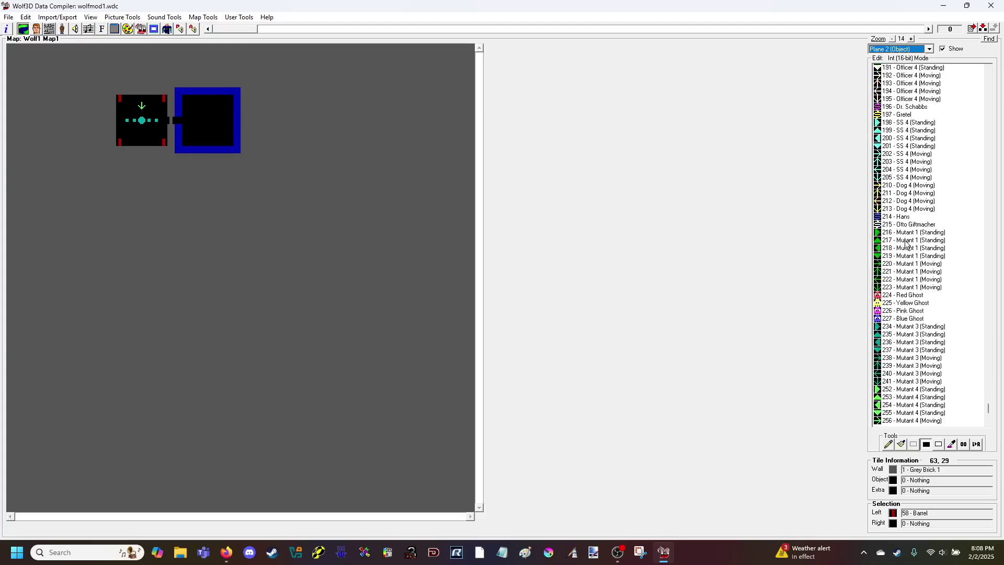
scroll(907, 141, "up", 9)
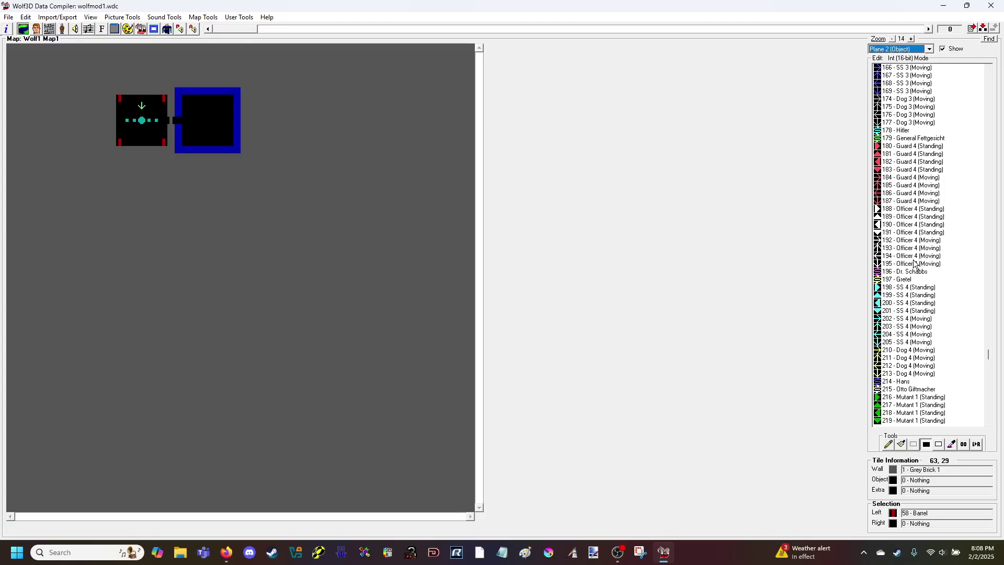
scroll(910, 265, "up", 5)
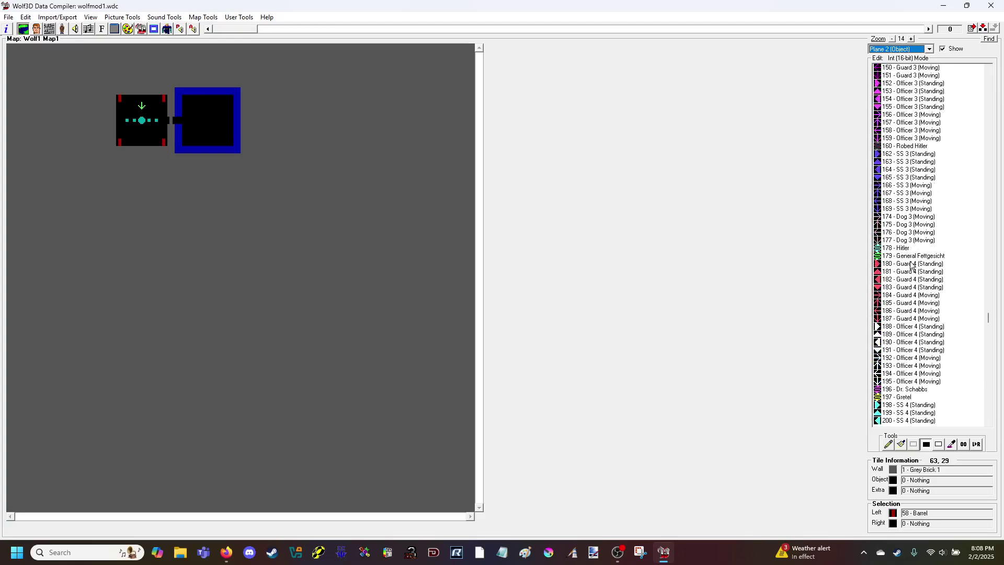
scroll(912, 265, "down", 13)
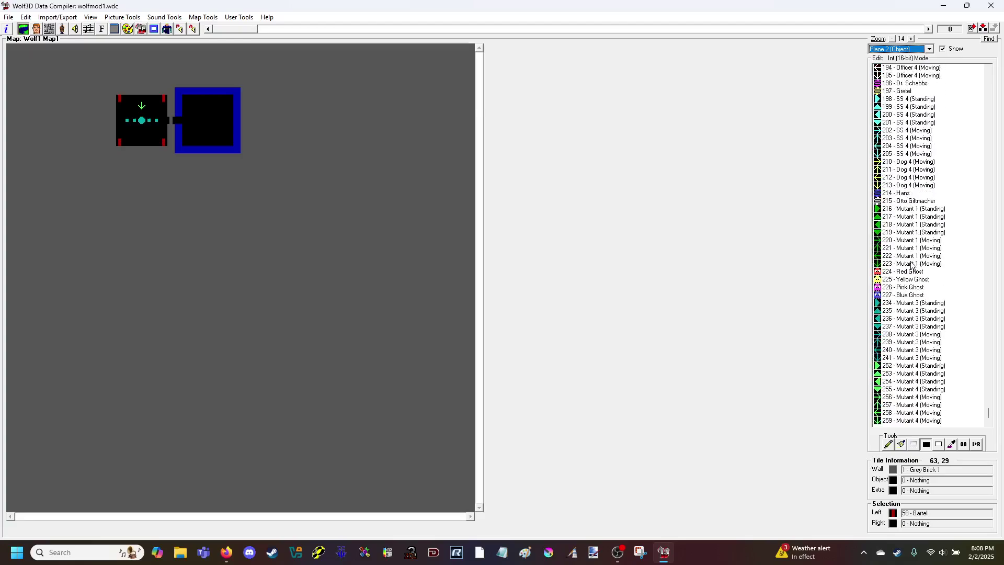
scroll(955, 322, "up", 14)
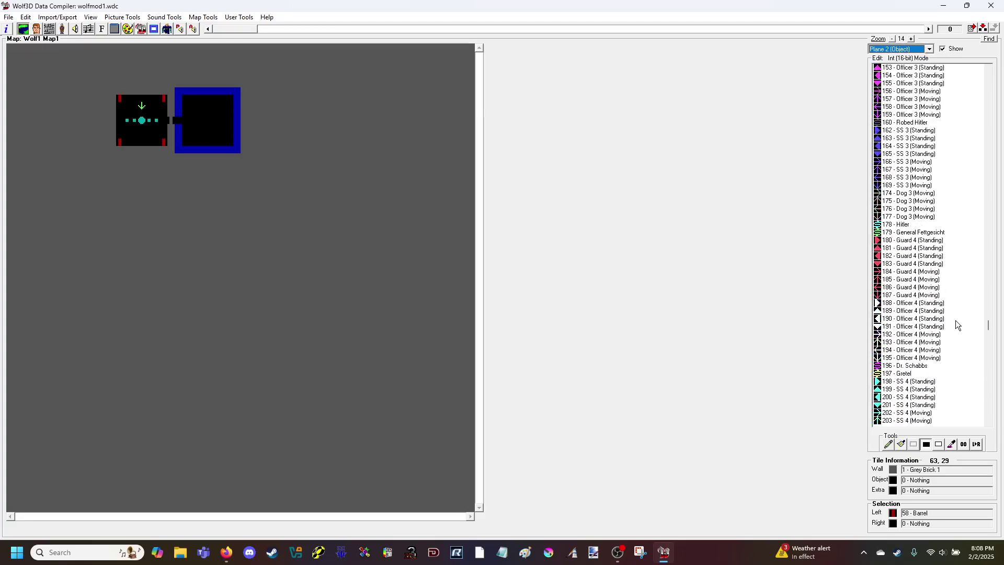
scroll(911, 241, "down", 4)
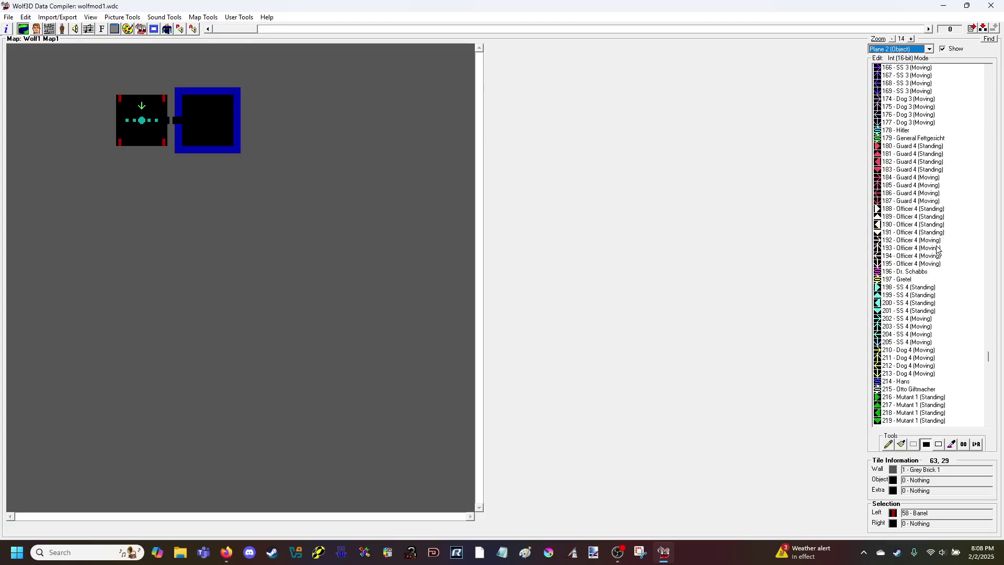
scroll(939, 251, "up", 20)
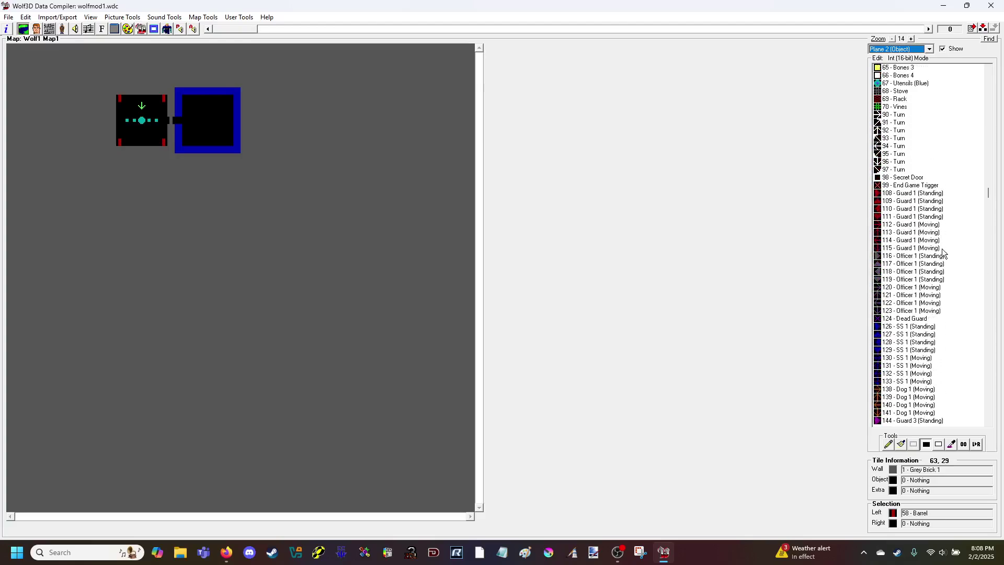
- Place three 200 - SS 4 (Standing) enemies in a spaced north-south column in the eastern part of the blue brick room
scroll(942, 253, "down", 2)
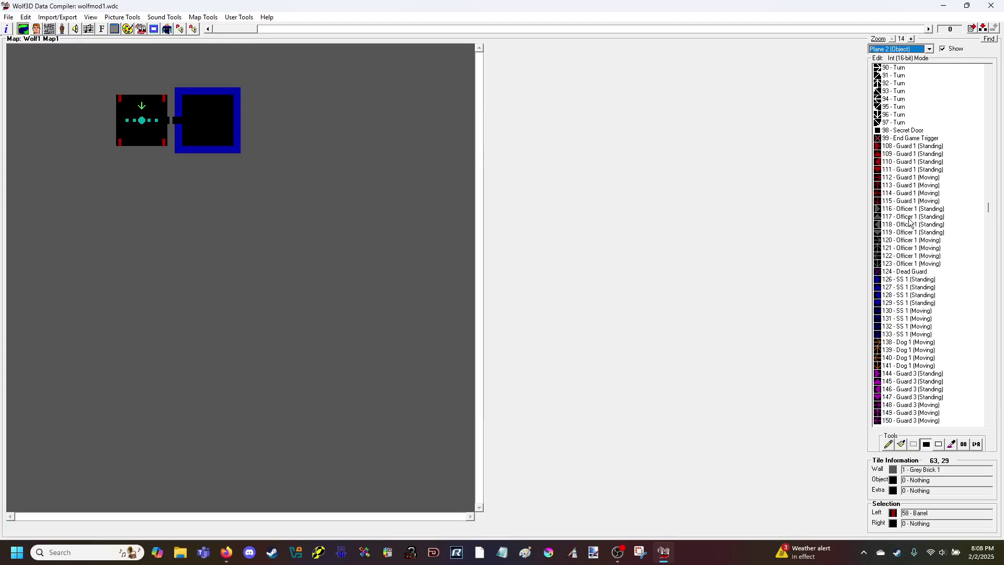
scroll(947, 253, "down", 4)
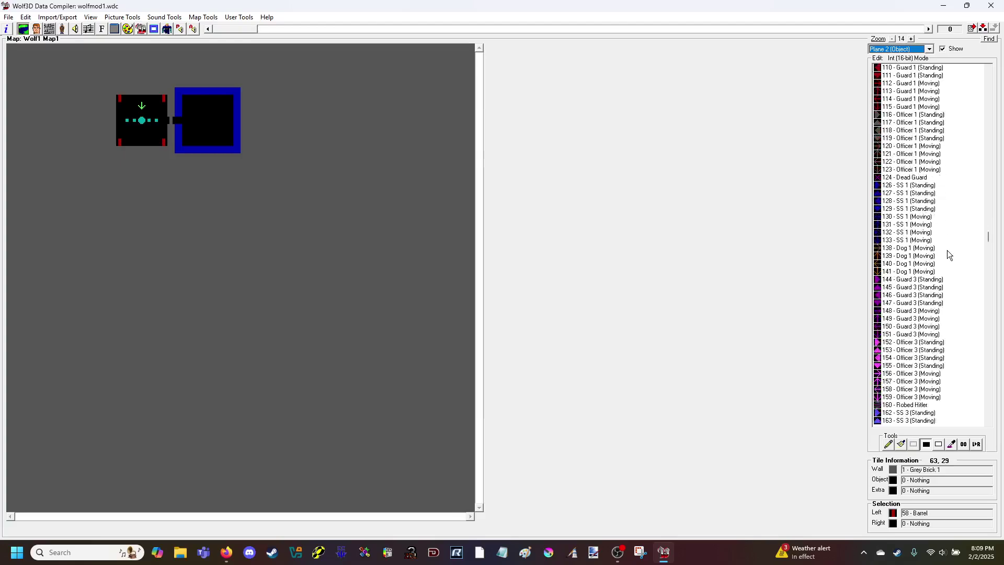
scroll(949, 209, "down", 20)
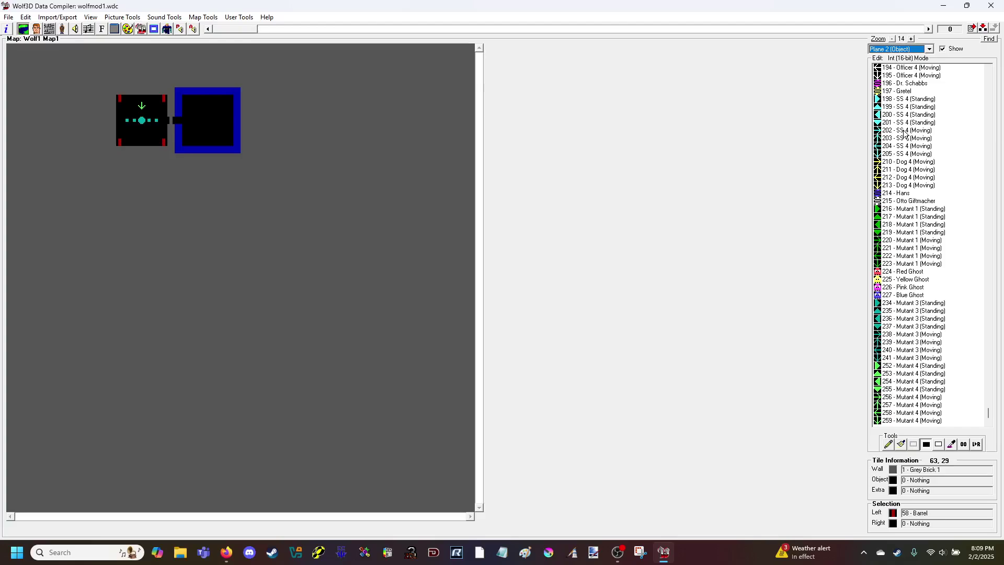
scroll(905, 133, "up", 15)
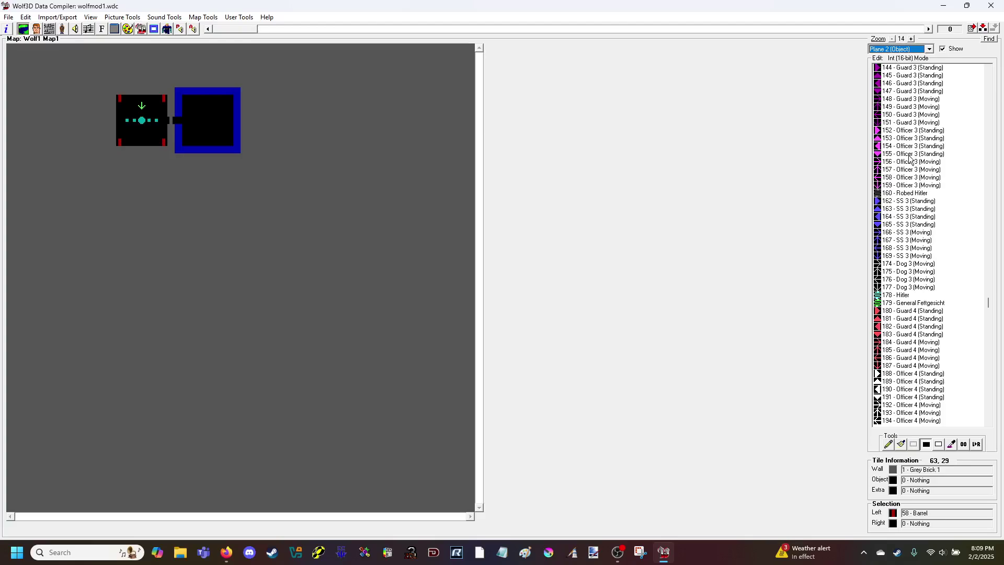
scroll(910, 158, "down", 10)
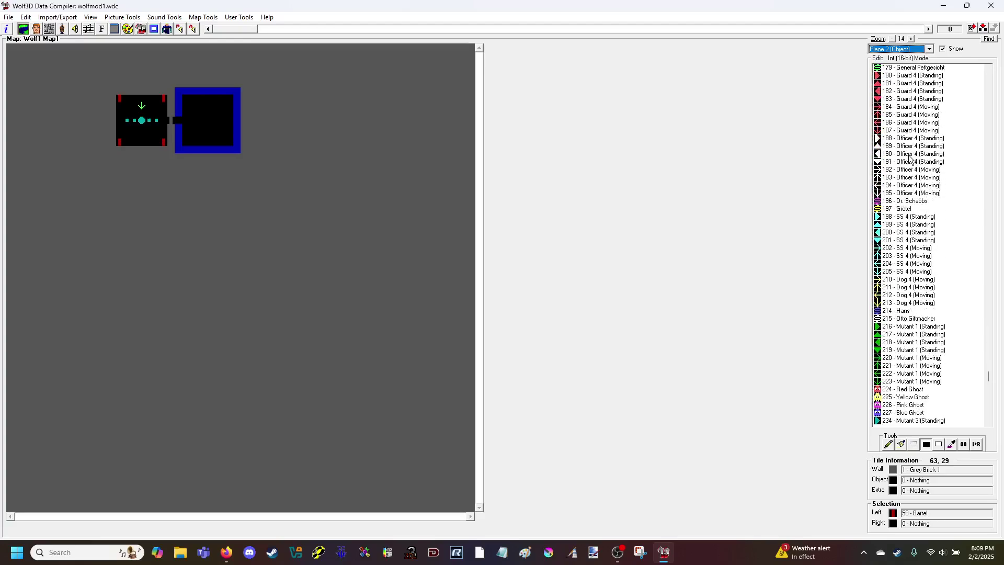
left_click(899, 232)
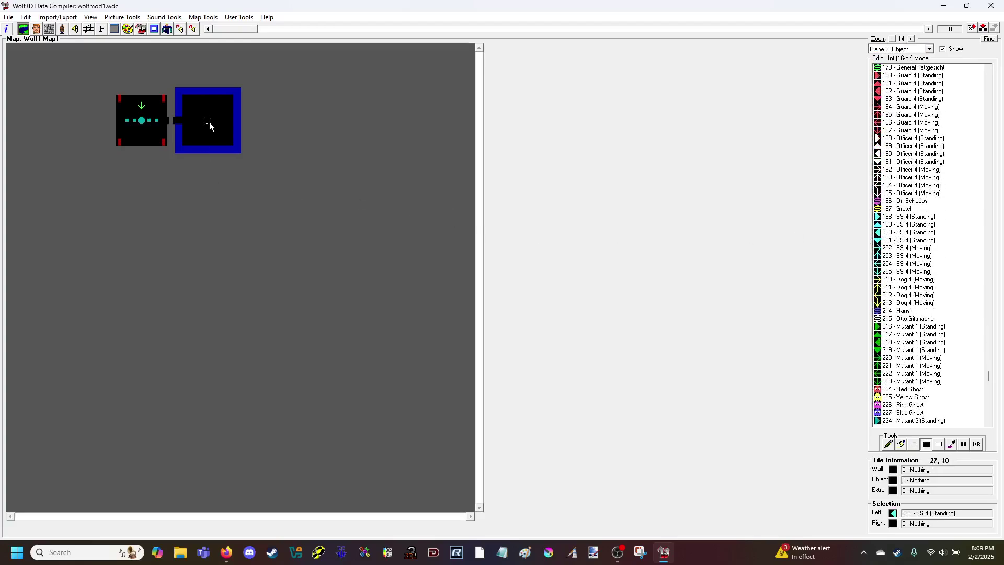
left_click(215, 106)
- Place two 47 - Food items along the north wall and two along the south wall of the blue brick room's western half
scroll(940, 237, "down", 1)
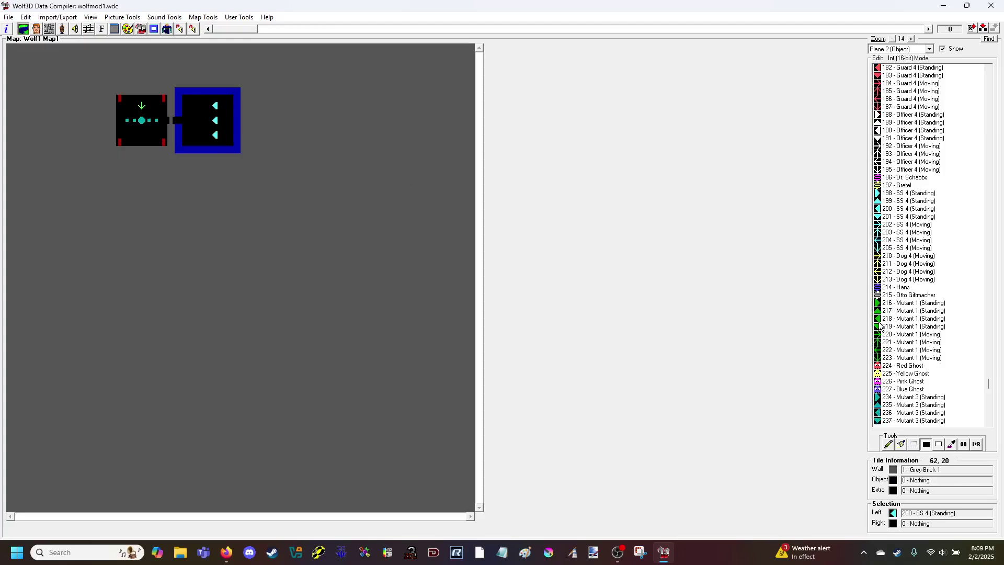
scroll(928, 176, "up", 15)
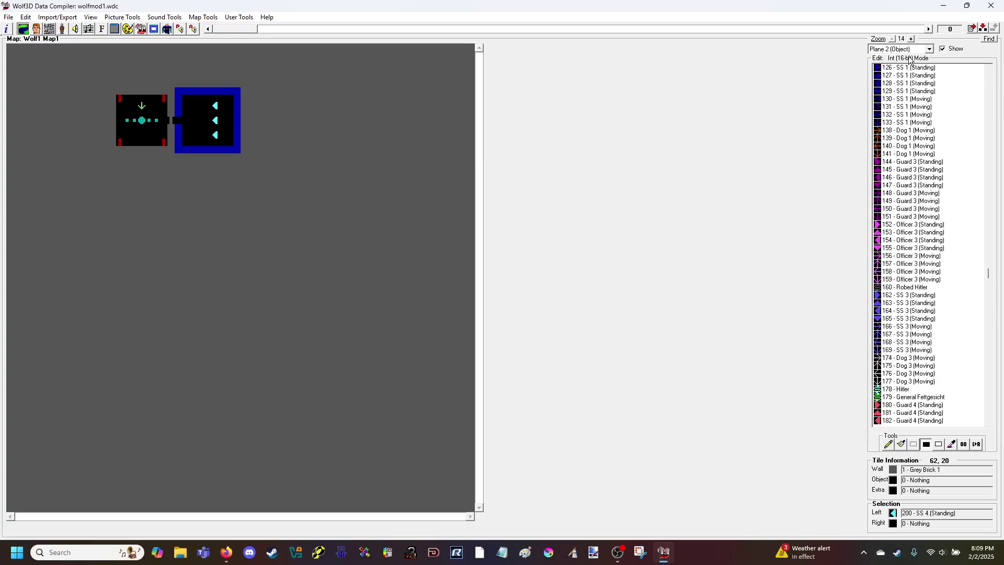
scroll(915, 137, "up", 20)
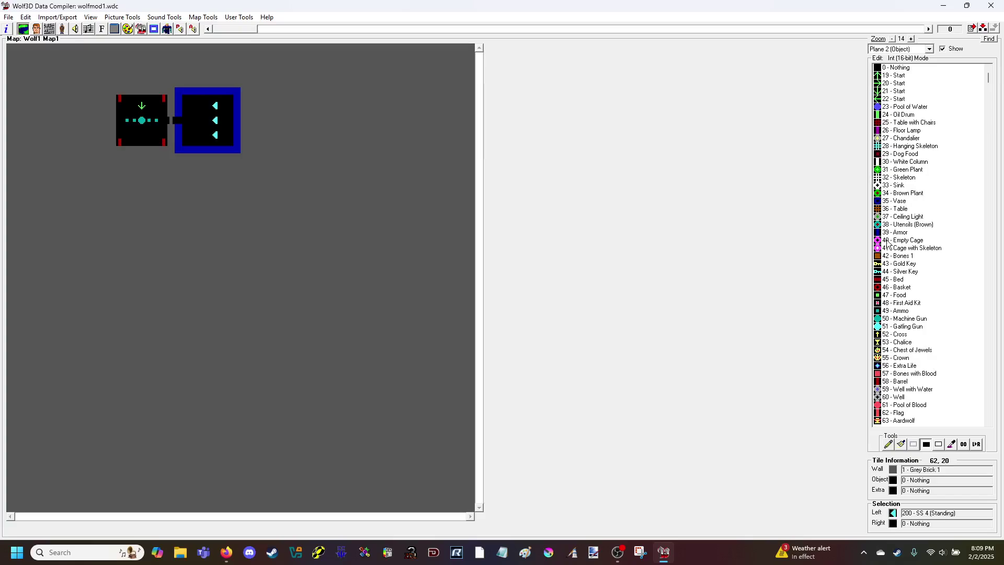
left_click(880, 295)
left_click(195, 100)
left_click(197, 141)
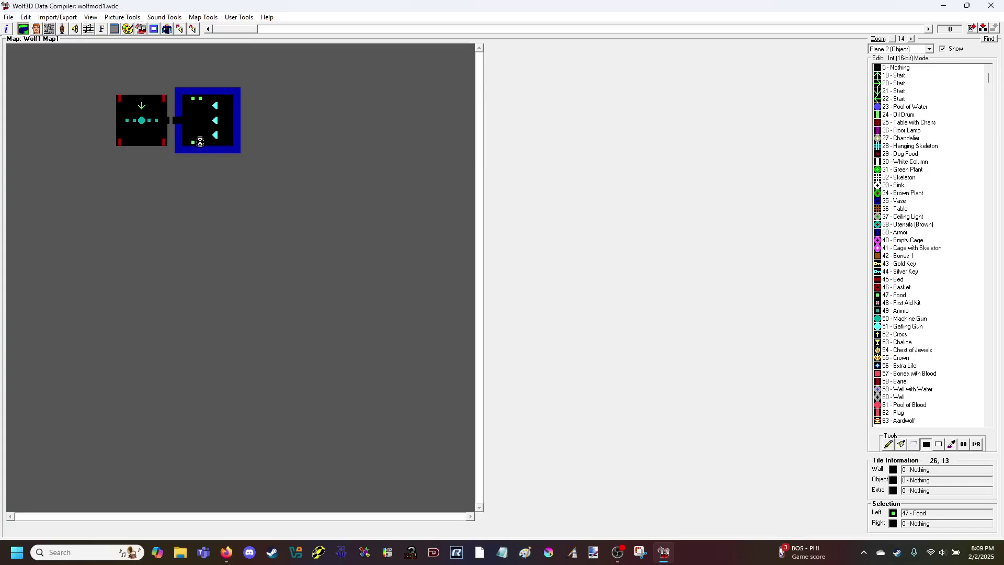
- Place a 34 - Brown Plant in each corner of the blue brick room and one midway along its east wall
left_click(878, 193)
left_click(229, 99)
left_click(229, 120)
left_click(231, 143)
left_click(184, 142)
left_click(184, 99)
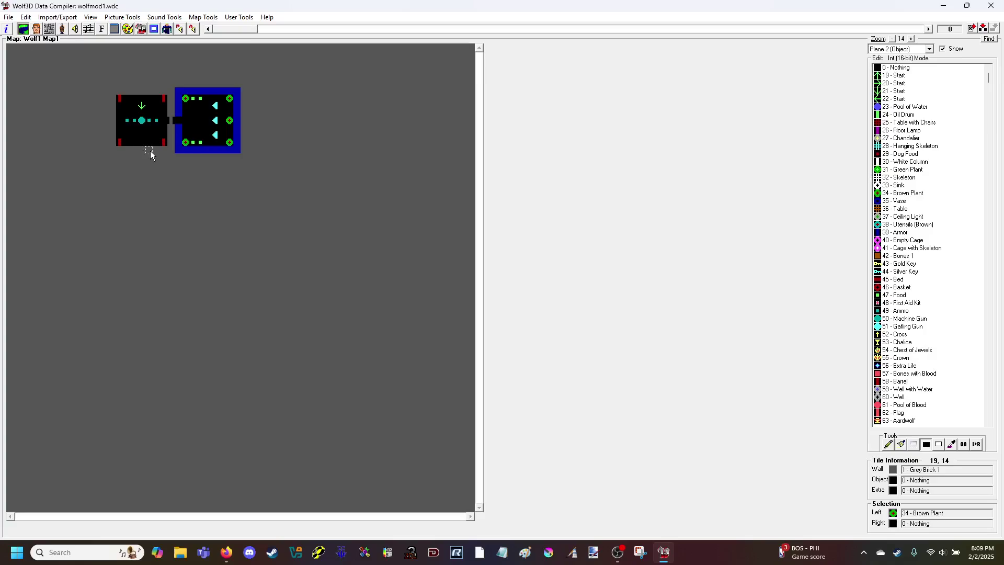
- On Plane 1 (Walls), clear a four-tile passage south of the starting room, leading into a 7-by-3 room with a 5-by-2 area beneath
left_click(905, 49)
left_click(889, 57)
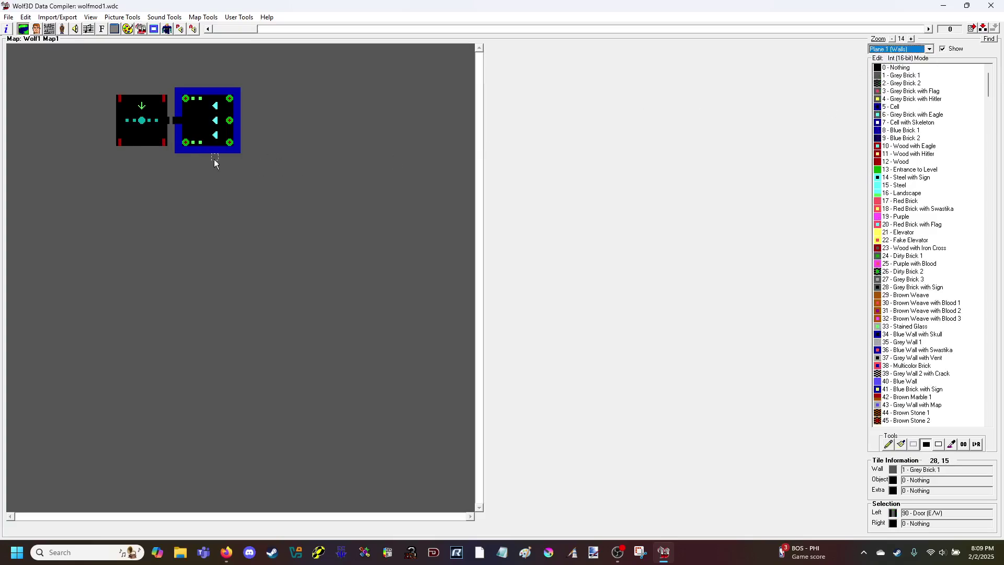
left_click(141, 171)
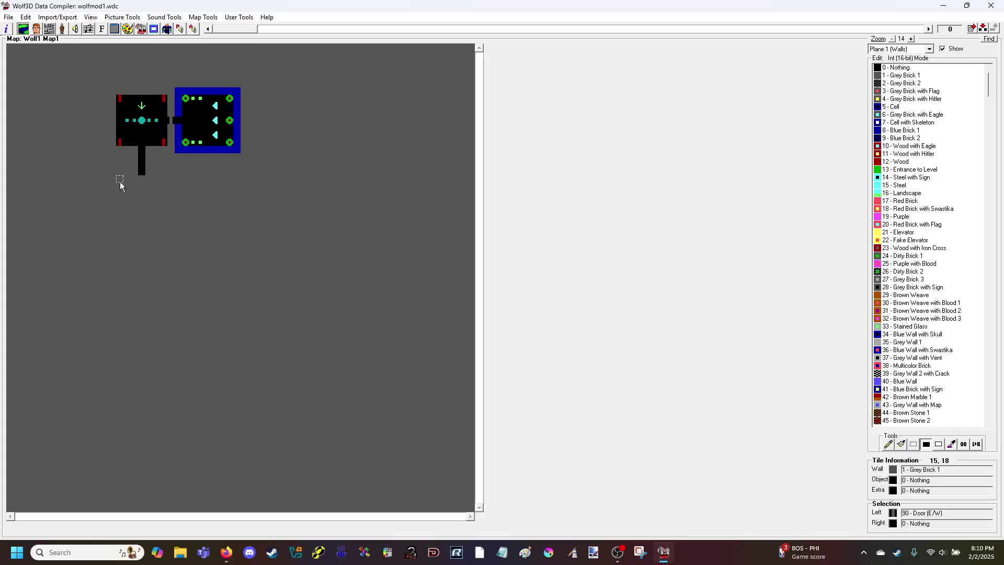
left_click_drag(121, 180, 149, 211)
- Clear matching three-tile corridors west and east of the new room, each turning two tiles north, and fill excess tiles with 1 - Grey Brick 1
left_click_drag(112, 186, 97, 186)
left_click_drag(172, 186, 187, 186)
left_click_drag(98, 184, 100, 173)
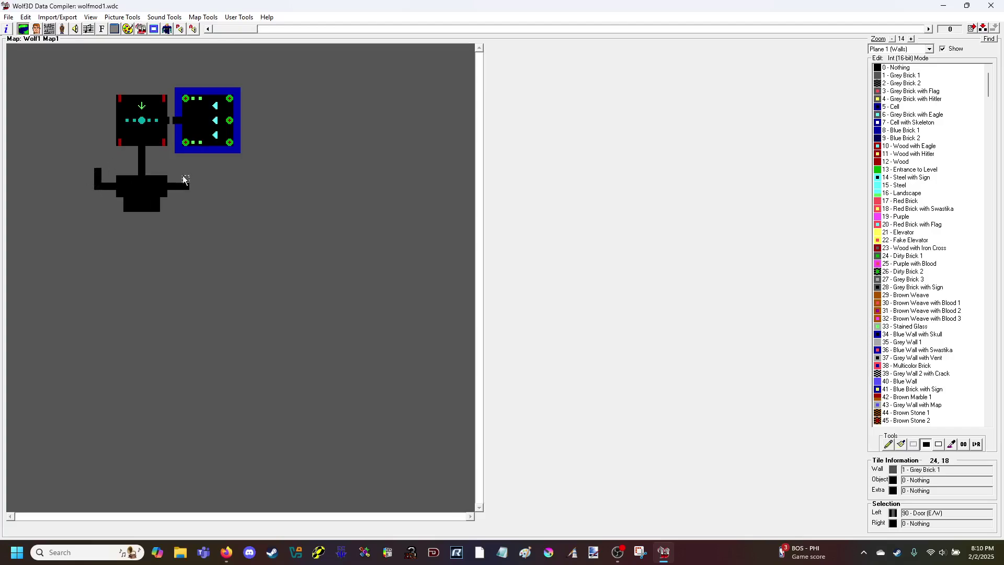
mouse_move(192, 186)
left_mouse_down()
mouse_move(193, 171)
mouse_move(193, 186)
left_mouse_up()
left_click(880, 77)
mouse_move(193, 172)
left_mouse_down()
mouse_move(193, 186)
mouse_move(187, 172)
left_mouse_up()
- Clear a one-tile passage and a 3-by-2 chamber south of the new room
scroll(899, 203, "down", 5)
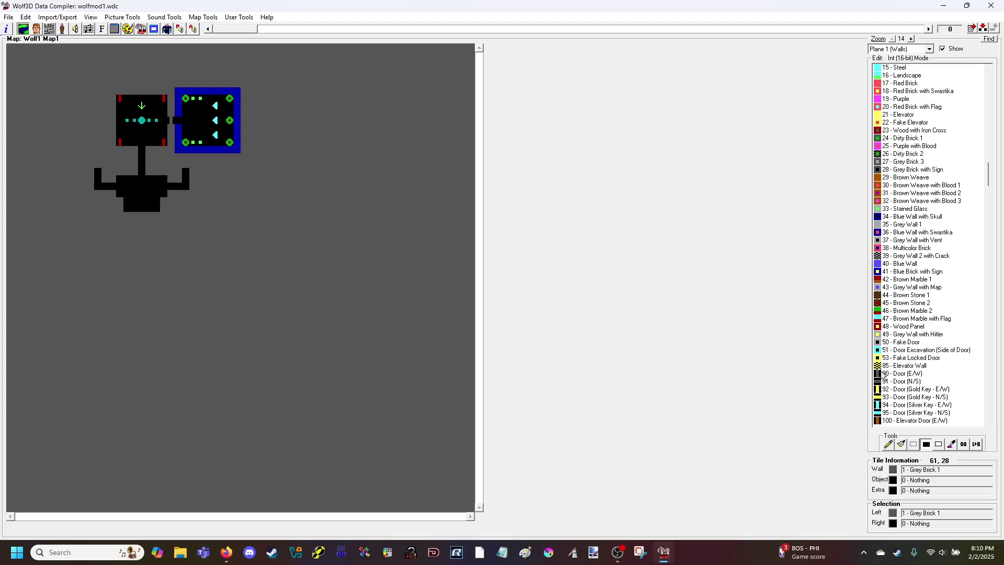
scroll(889, 366, "down", 6)
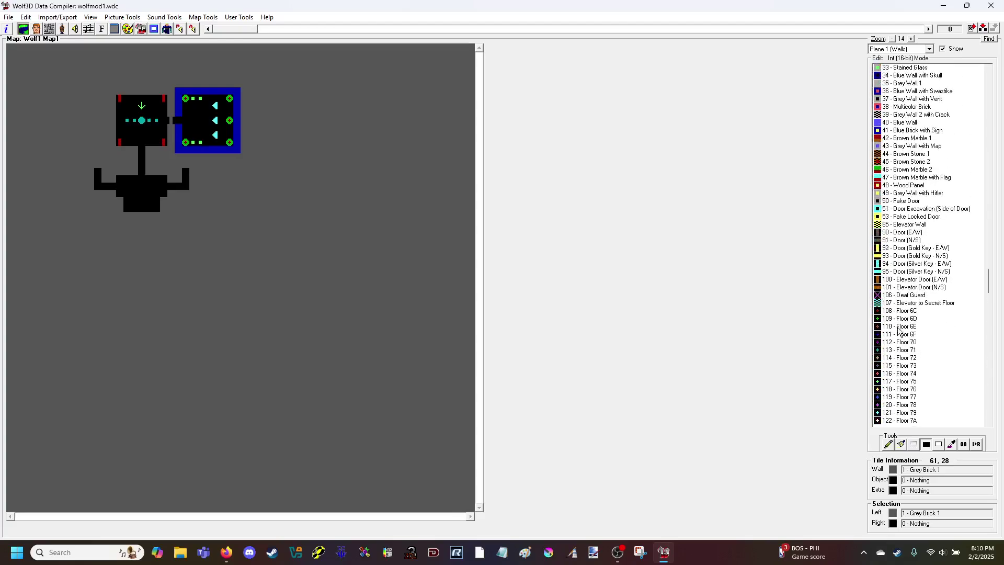
left_click(147, 231)
scroll(941, 261, "up", 4)
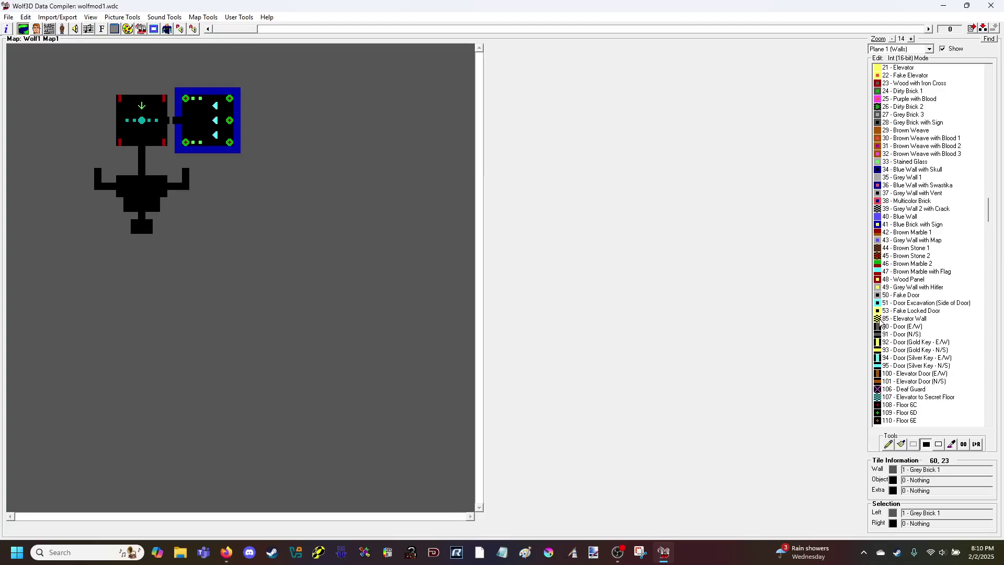
left_click(880, 320)
left_click(134, 226)
left_click(139, 231)
left_click(149, 224)
scroll(905, 186, "up", 5)
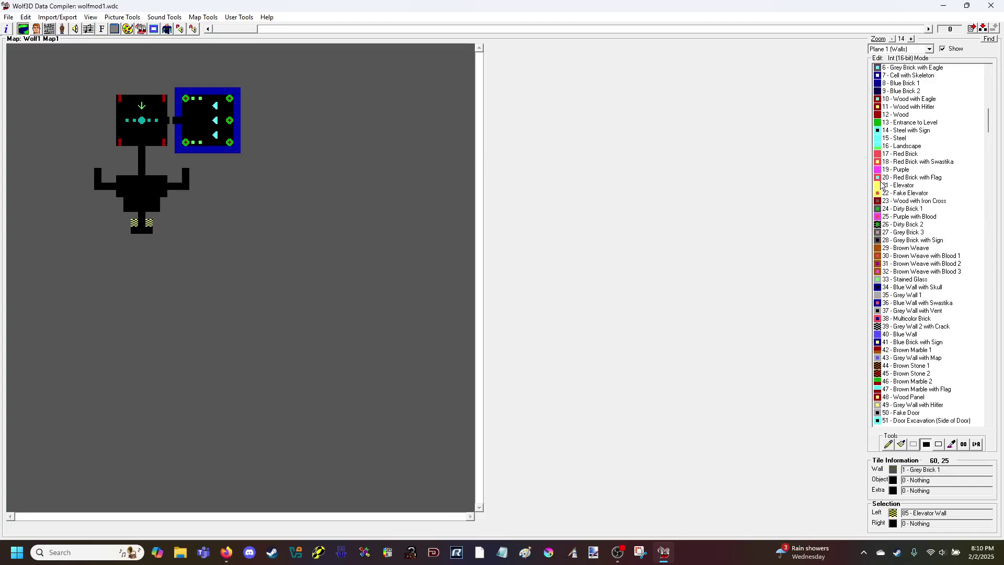
left_click(880, 188)
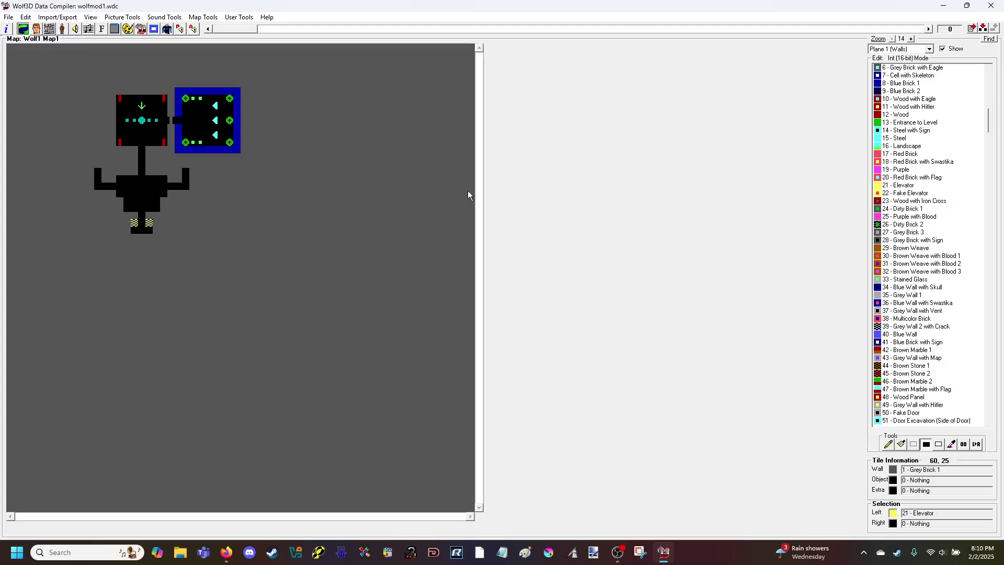
left_click(140, 230)
scroll(910, 296, "down", 4)
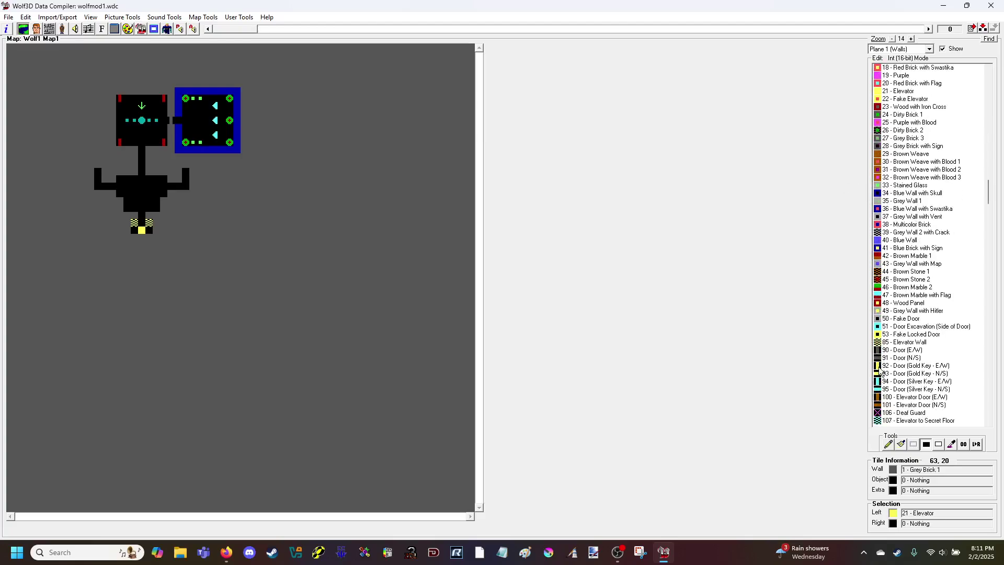
scroll(881, 376, "down", 3)
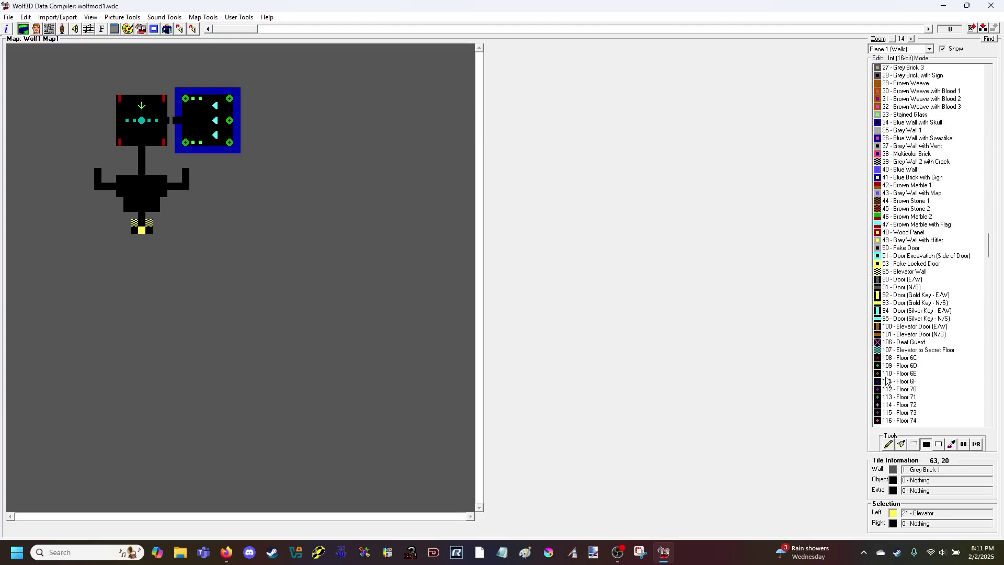
left_click(881, 335)
left_click(142, 215)
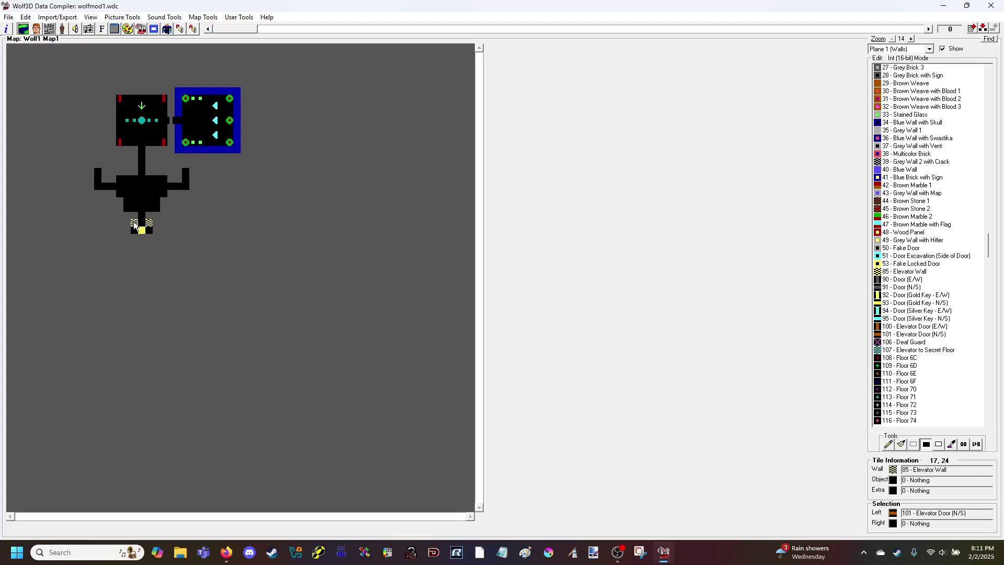
left_click_drag(147, 231, 148, 230)
- Fill the small chamber's sides with 1 - Grey Brick 1, leaving a one-tile-wide passage, and clear a 3-by-3 elevator area at its southern end
scroll(912, 117, "up", 9)
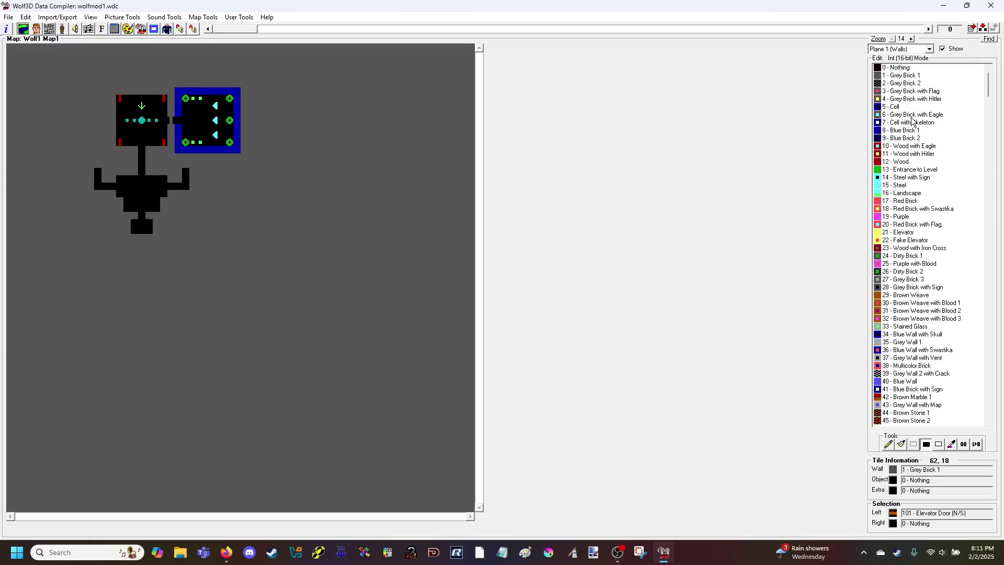
left_click(889, 76)
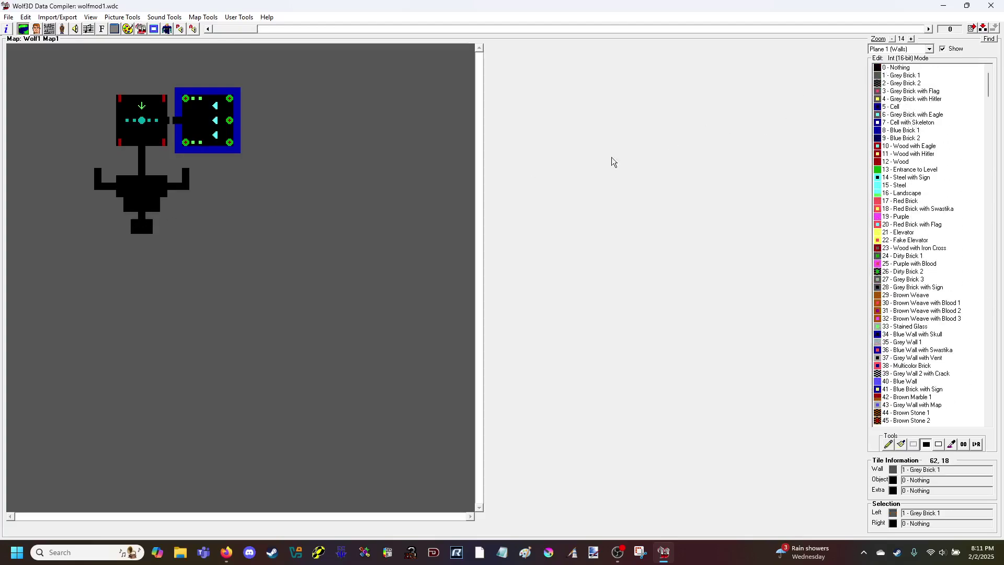
left_click_drag(151, 231, 141, 223)
left_click(143, 233)
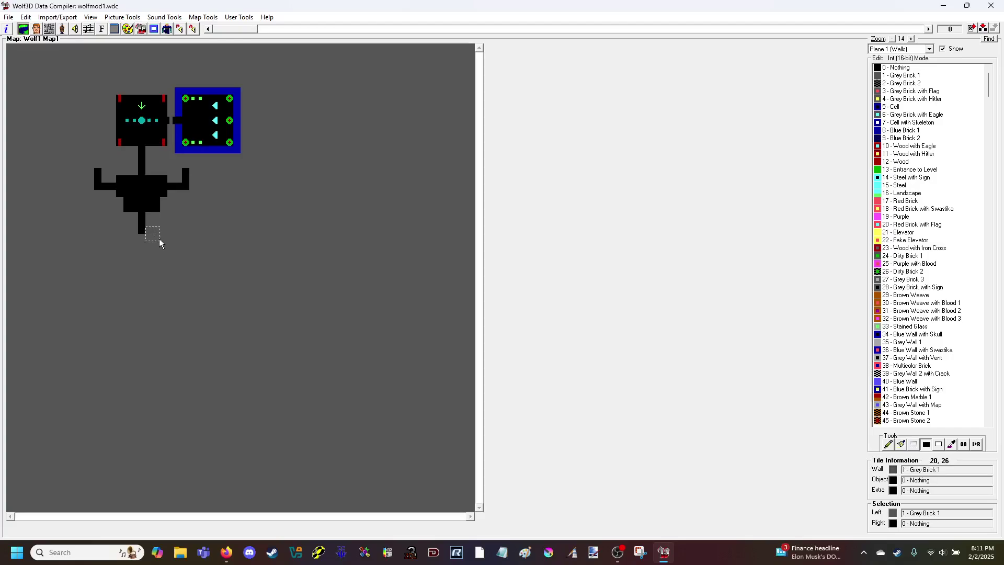
left_click_drag(159, 239, 157, 244)
- Line the north, south and west sides of the elevator area with 85 - Elevator Wall, keeping the passage and the middle row open
scroll(897, 292, "down", 7)
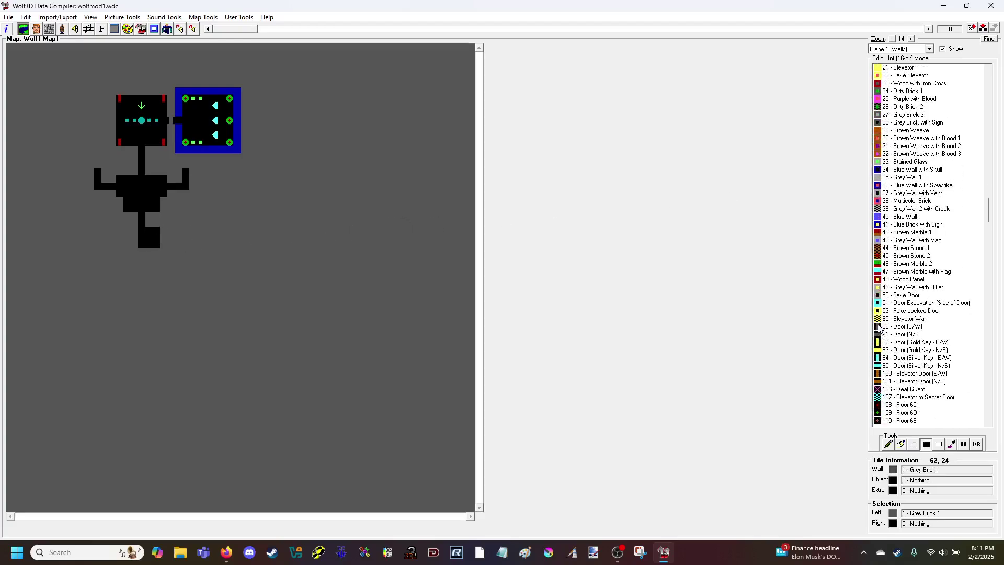
left_click(880, 319)
left_click(159, 230)
left_click(156, 244)
left_click(149, 246)
left_click(141, 246)
left_click(135, 245)
left_click(134, 239)
left_click(133, 232)
- Place a 21 - Elevator tile at the east end of the elevator area's middle row
scroll(893, 361, "up", 2)
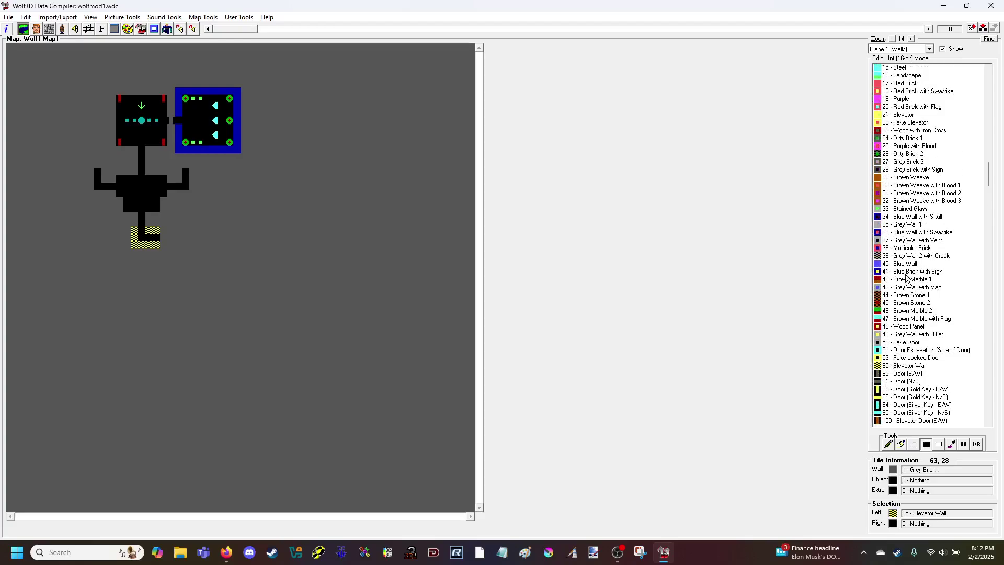
left_click(898, 115)
left_click(157, 240)
- Replace the surplus elevator walls with 1 - Grey Brick 1, keeping only those directly north and south of the tile beside the elevator switch
scroll(889, 129, "up", 5)
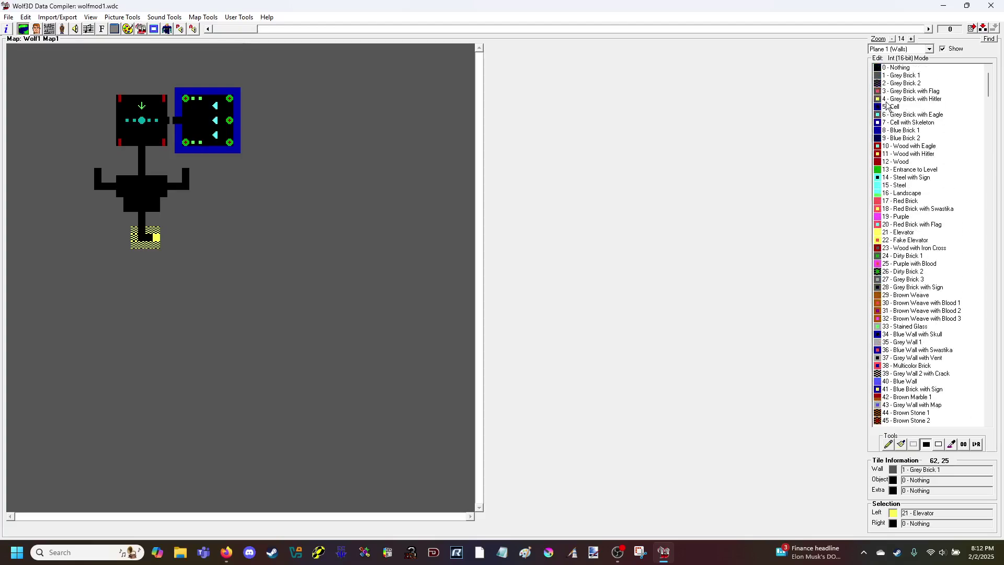
left_click(900, 75)
left_click_drag(135, 235, 139, 246)
left_click(157, 231)
left_click(159, 247)
- Place a 101 - Elevator Door (N/S) in the passage just north of the elevator area
scroll(889, 240, "down", 5)
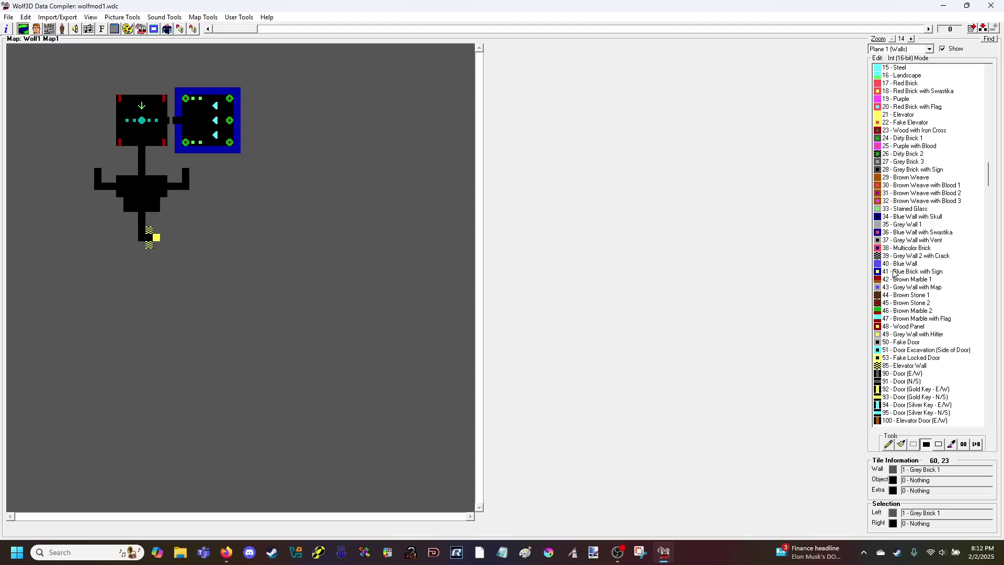
scroll(896, 393, "down", 5)
left_click(881, 310)
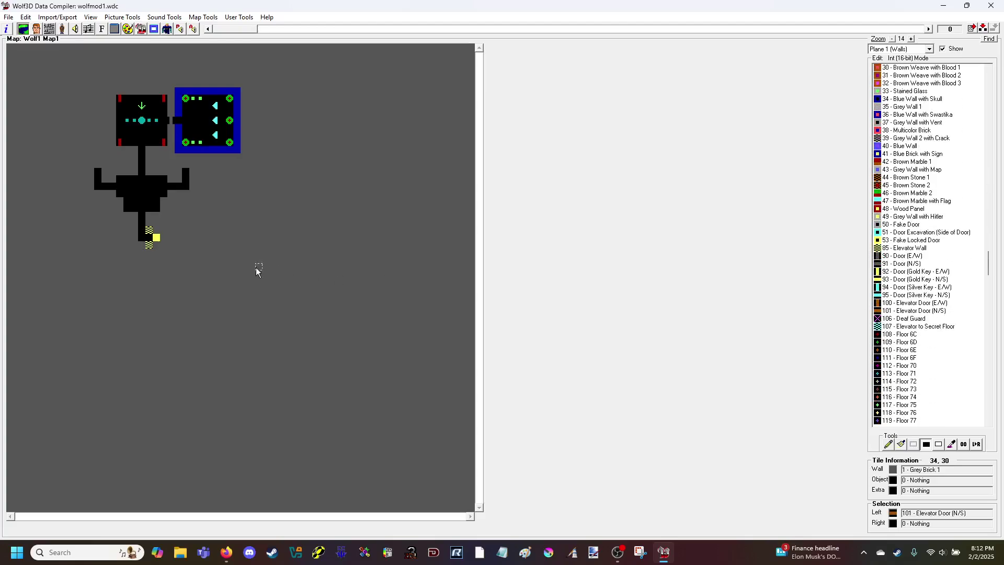
left_click(141, 224)
scroll(889, 162, "up", 10)
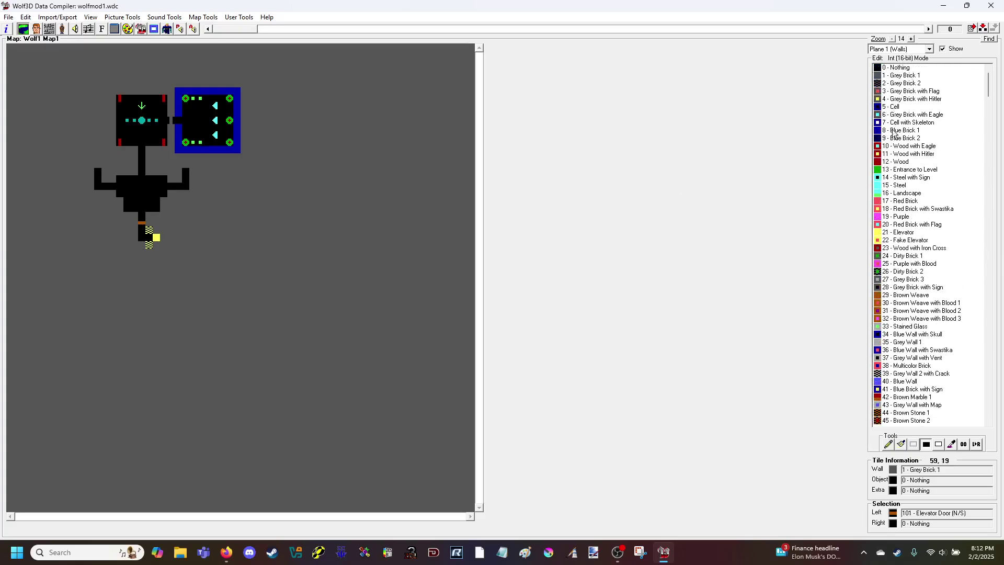
- On Plane 2 (Object), place four 26 - Floor Lamp objects along the southern room's north edge and one in each of its bottom corners
left_click(910, 49)
left_click(897, 65)
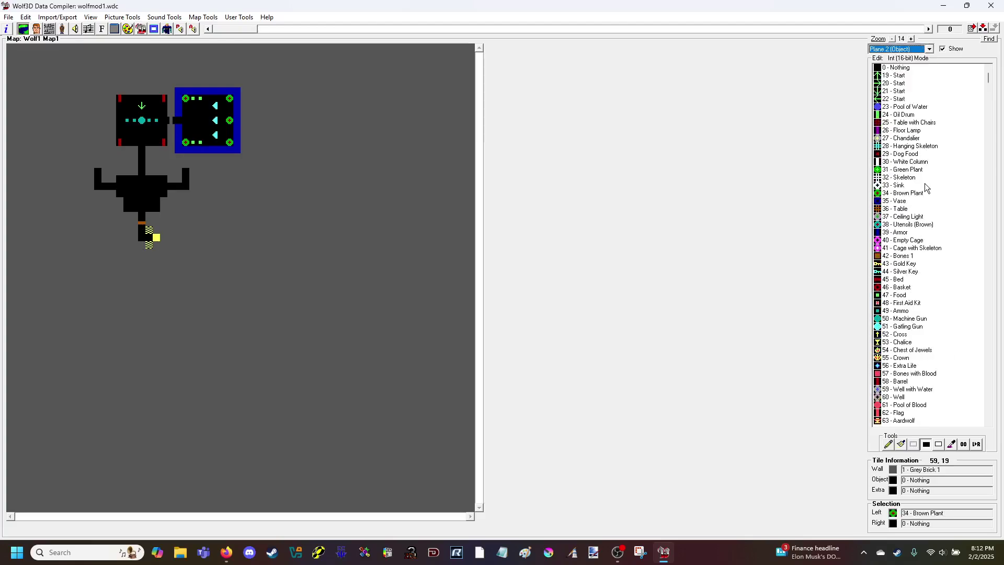
left_click(881, 132)
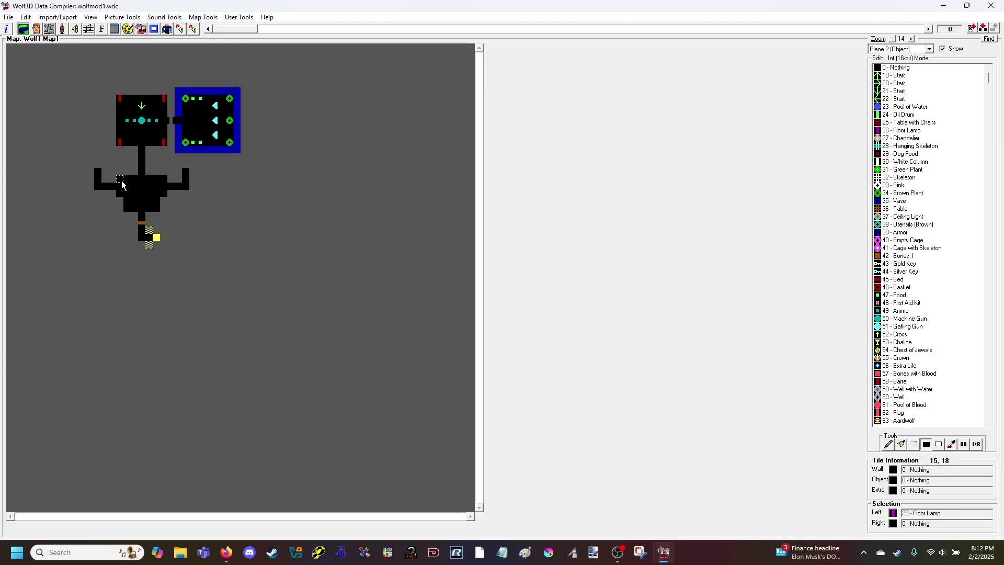
left_click(120, 180)
left_click(128, 208)
left_click(155, 208)
- Place three 53 - Chalice treasures around the bend of each side corridor of the southern room
scroll(914, 235, "down", 6)
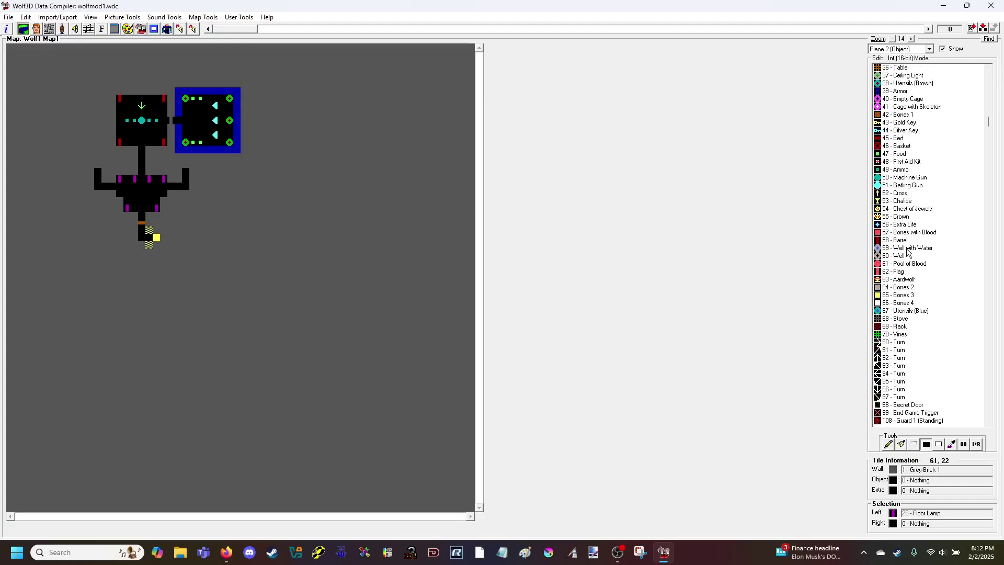
left_click(880, 201)
left_click(98, 179)
left_click_drag(98, 179, 98, 187)
left_click(103, 183)
left_click(179, 187)
left_click_drag(184, 182, 185, 187)
- Place a column of three 53 - Chalice treasures in the blue brick room and a row of three along the starting room's south edge
left_click(200, 112)
left_click_drag(200, 121, 200, 127)
left_click_drag(136, 143, 149, 143)
- Place two 189 - Officer 4 (Standing) enemies along the southern room's bottom edge, one on each side of the passage to the elevator
scroll(909, 229, "down", 4)
scroll(897, 267, "down", 20)
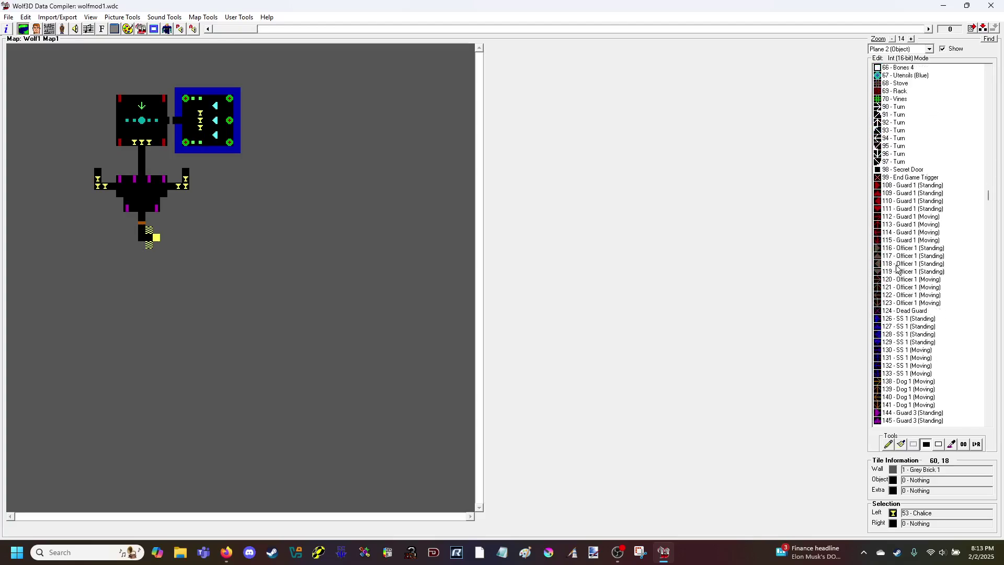
scroll(894, 266, "up", 2)
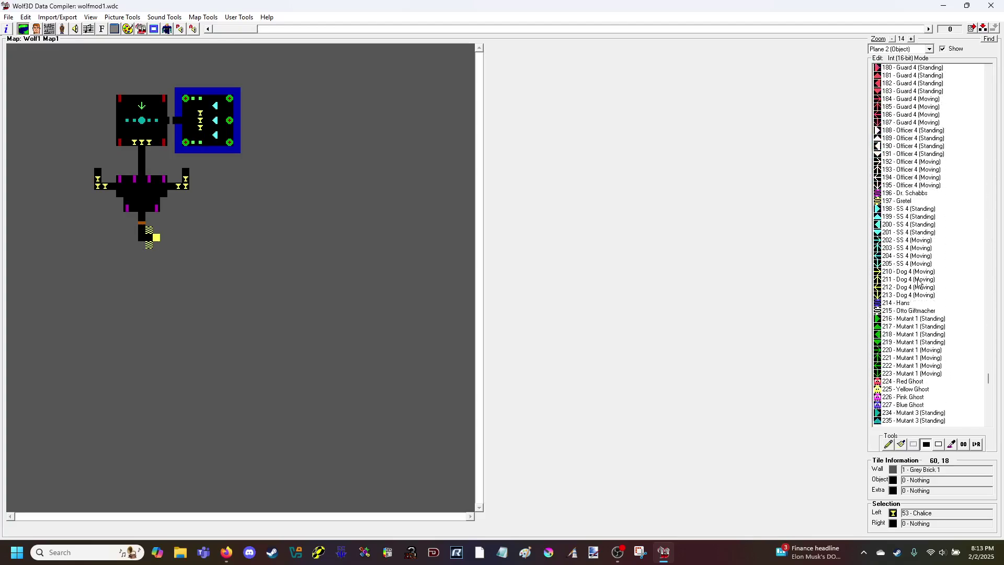
scroll(897, 261, "up", 3)
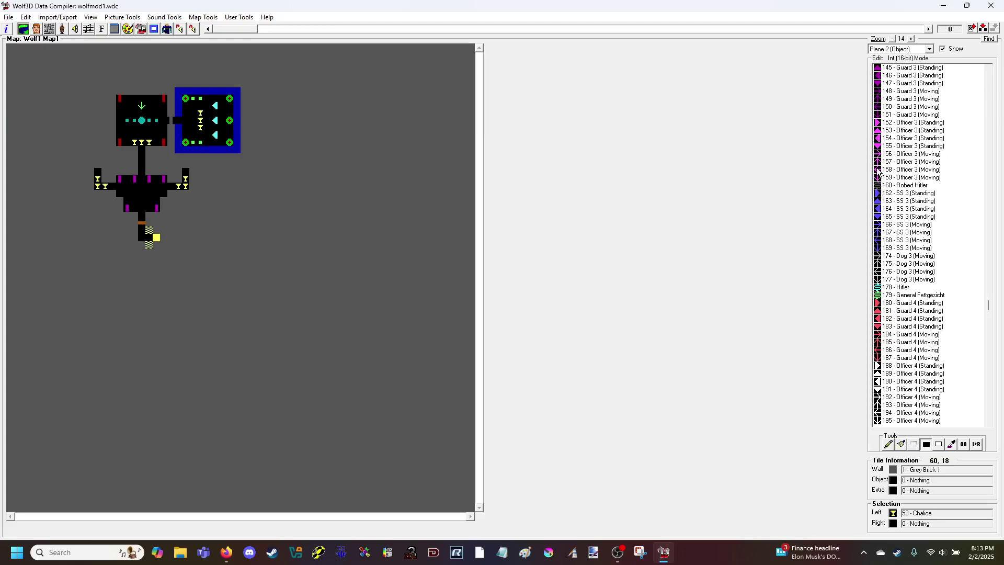
scroll(898, 253, "down", 15)
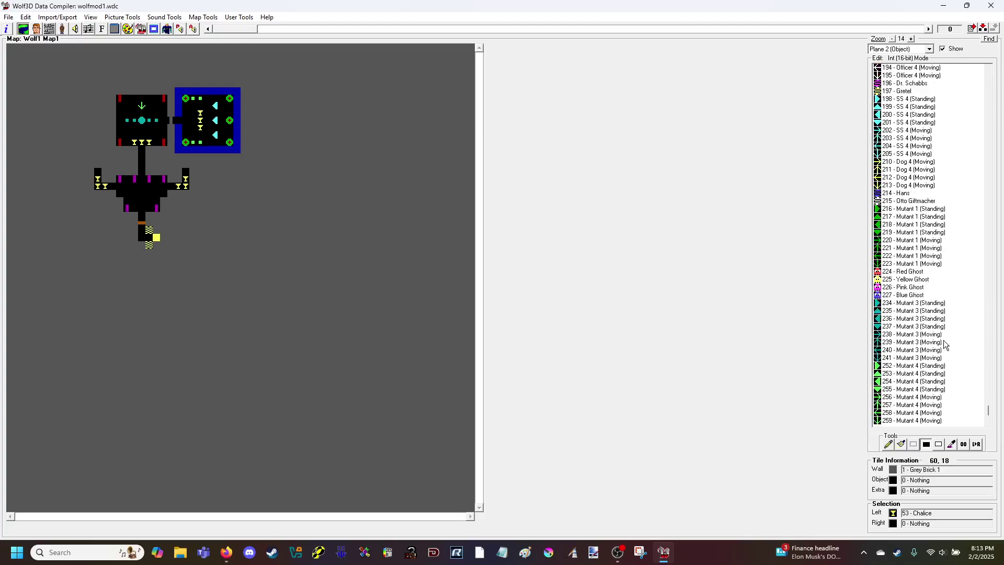
scroll(943, 340, "up", 6)
scroll(891, 242, "up", 1)
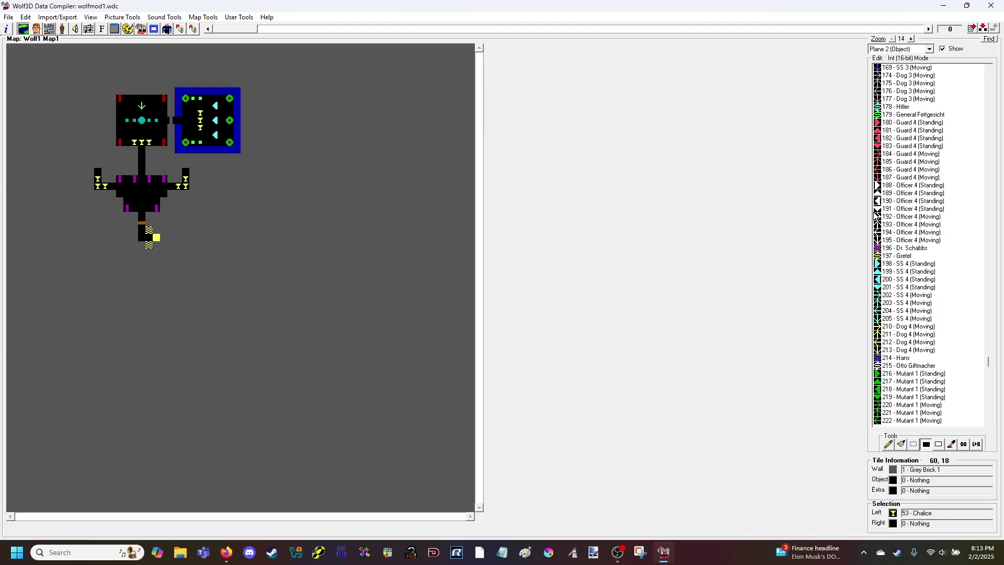
left_click(880, 194)
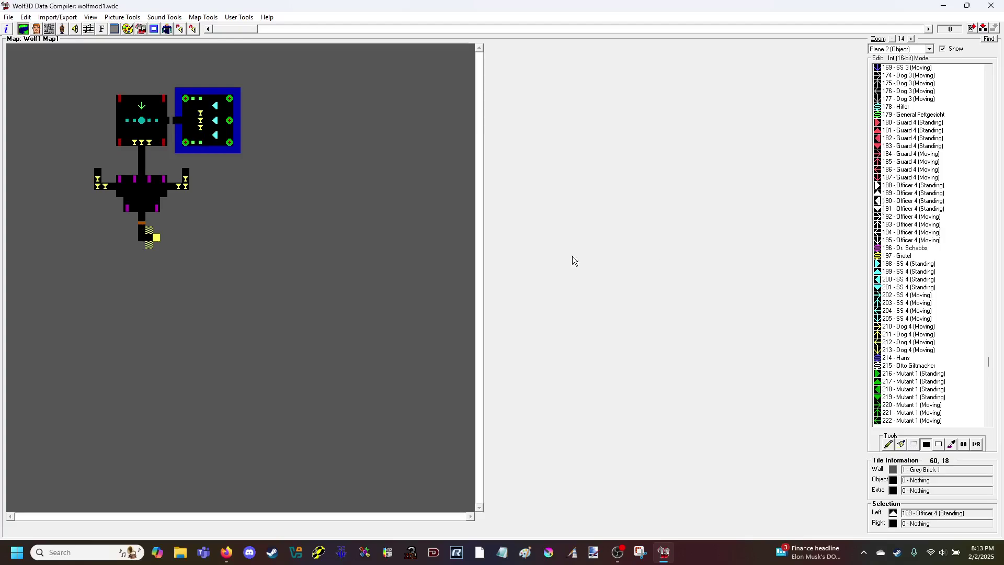
left_click(134, 209)
left_click(149, 210)
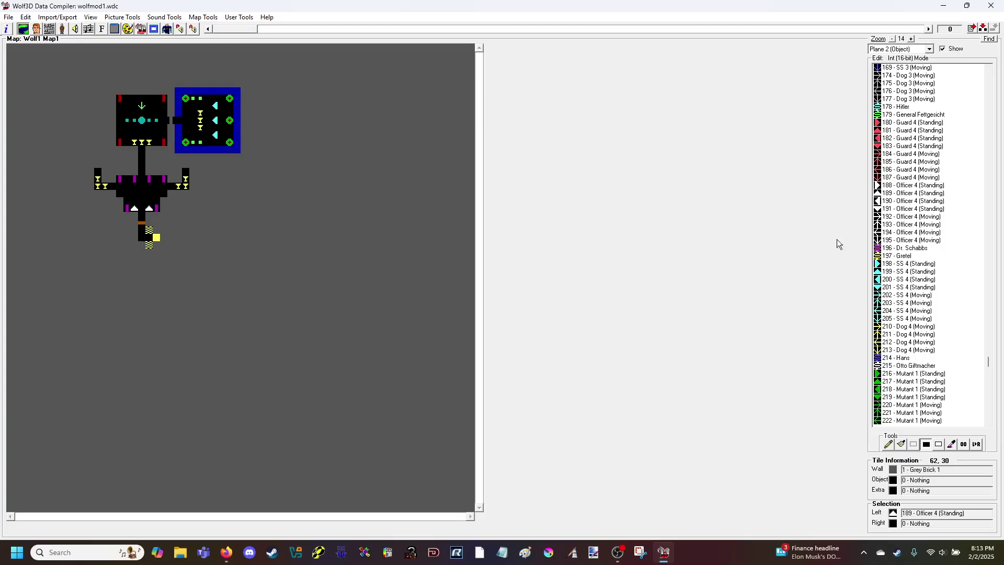
- Place one 201 - SS 4 (Standing) enemy at the north end of each side corridor of the southern room
left_click(886, 287)
left_click(97, 173)
left_click(185, 172)
- Compile all of the project's data files and dismiss the compile status
left_click(25, 17)
mouse_move(8, 18)
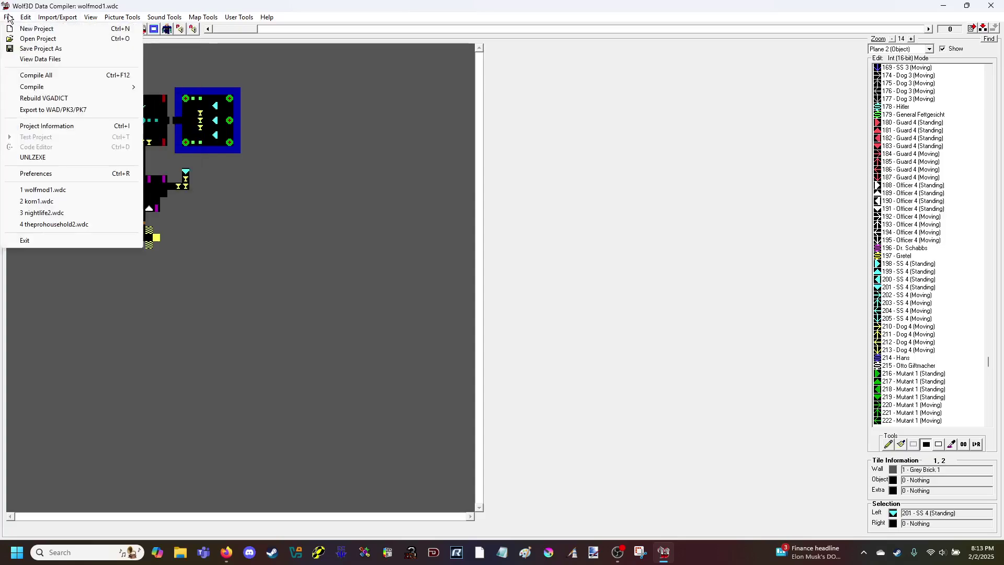
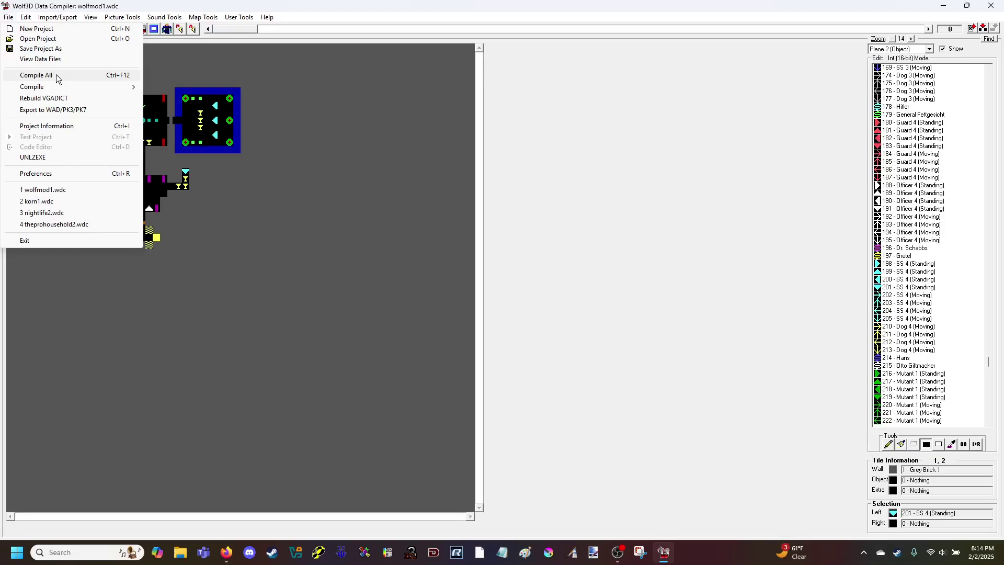
left_click(55, 74)
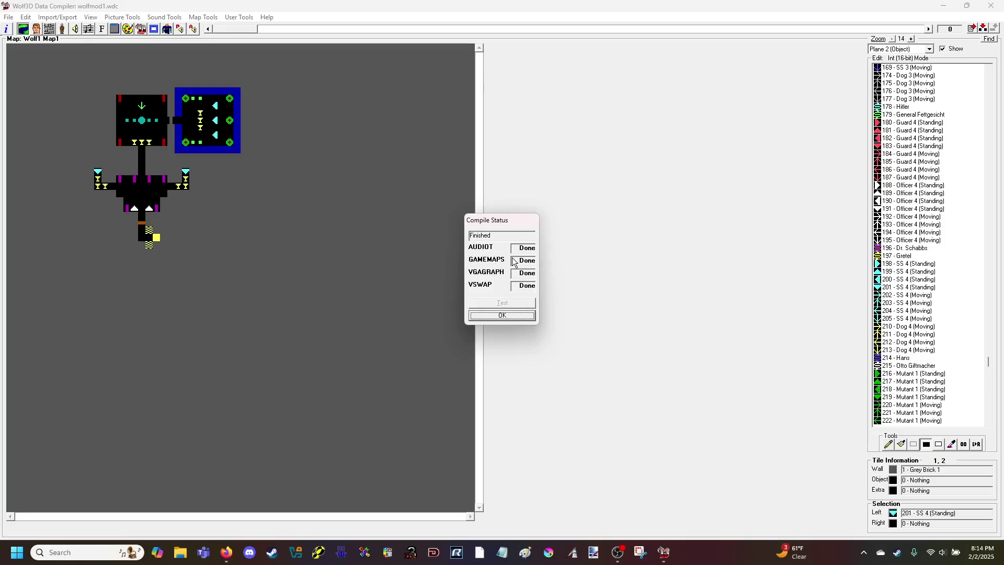
left_click(515, 317)
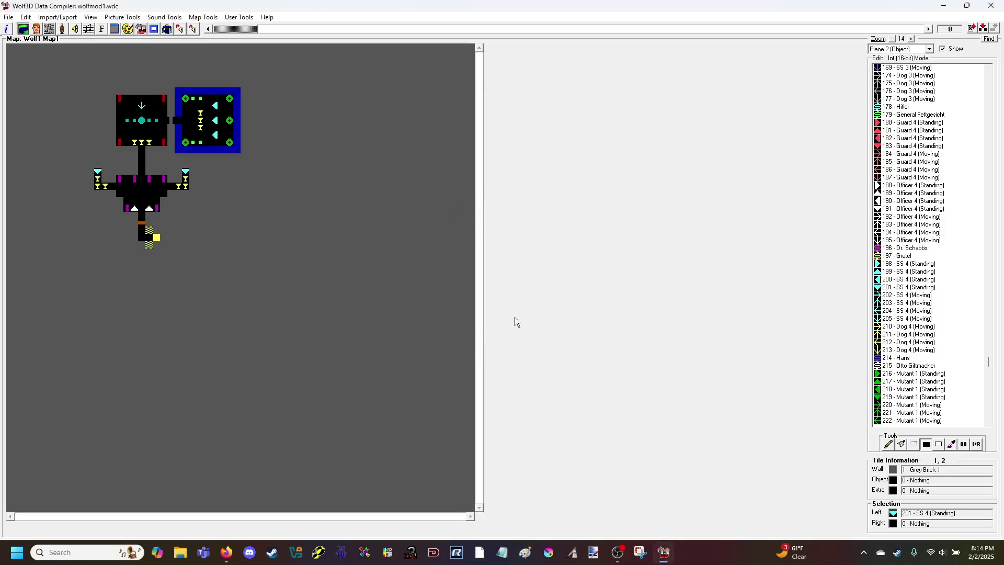
left_click(8, 18)
left_click(27, 49)
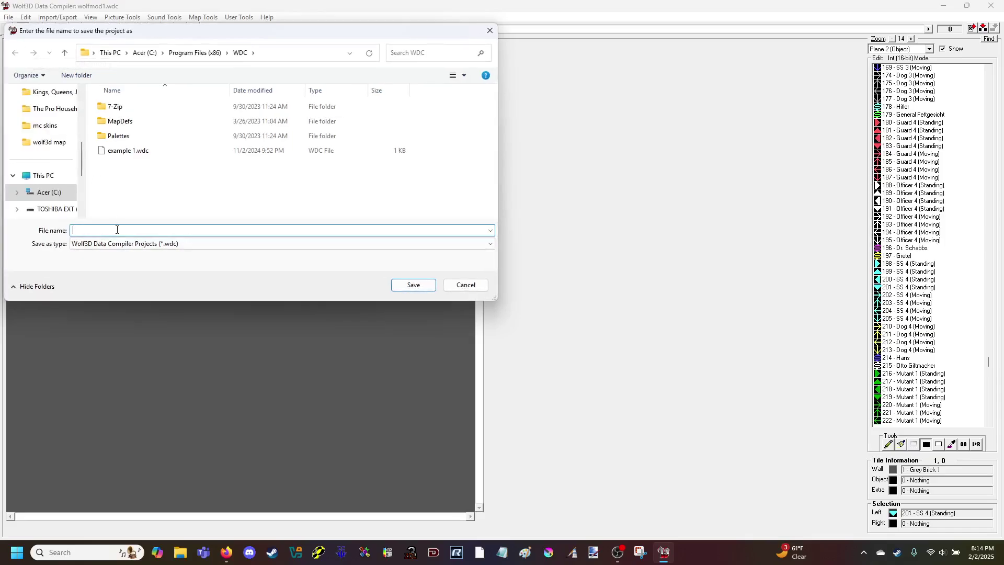
scroll(59, 154, "down", 5)
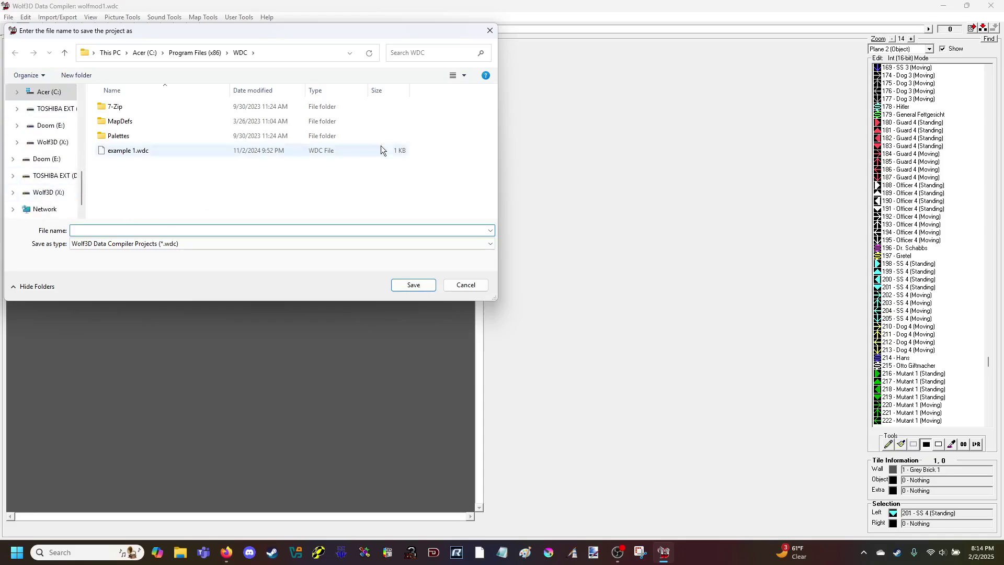
scroll(47, 177, "up", 2)
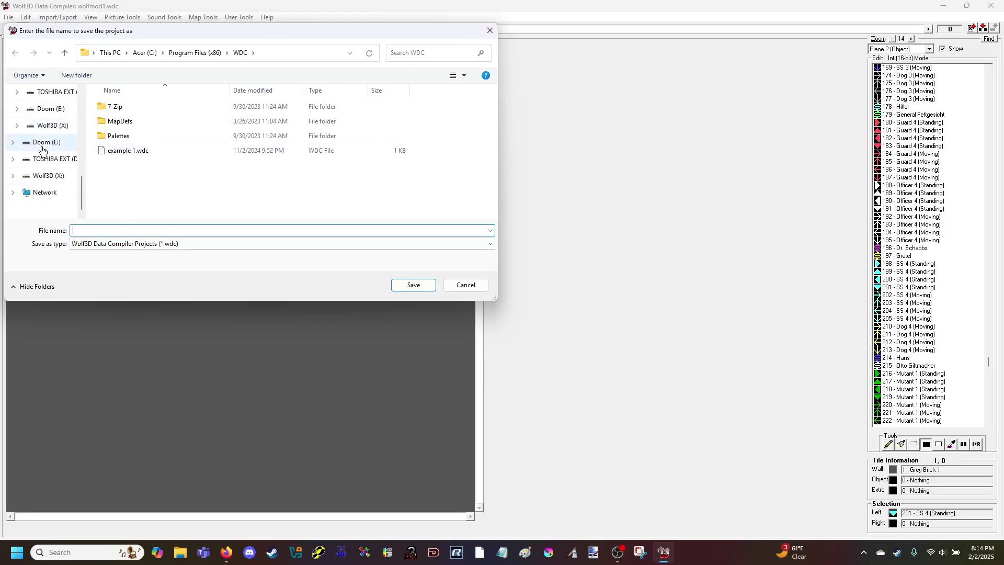
left_click(47, 178)
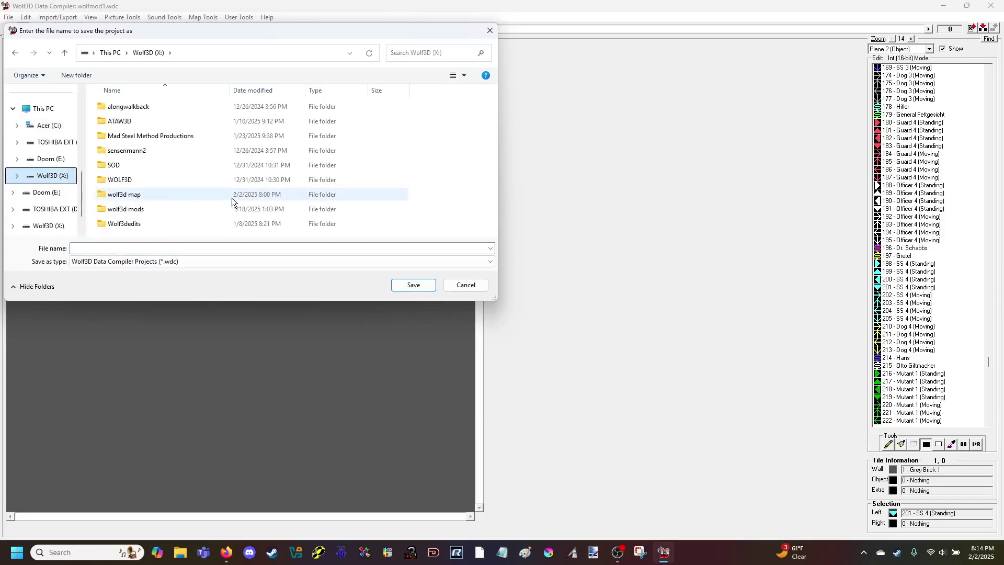
left_click(487, 31)
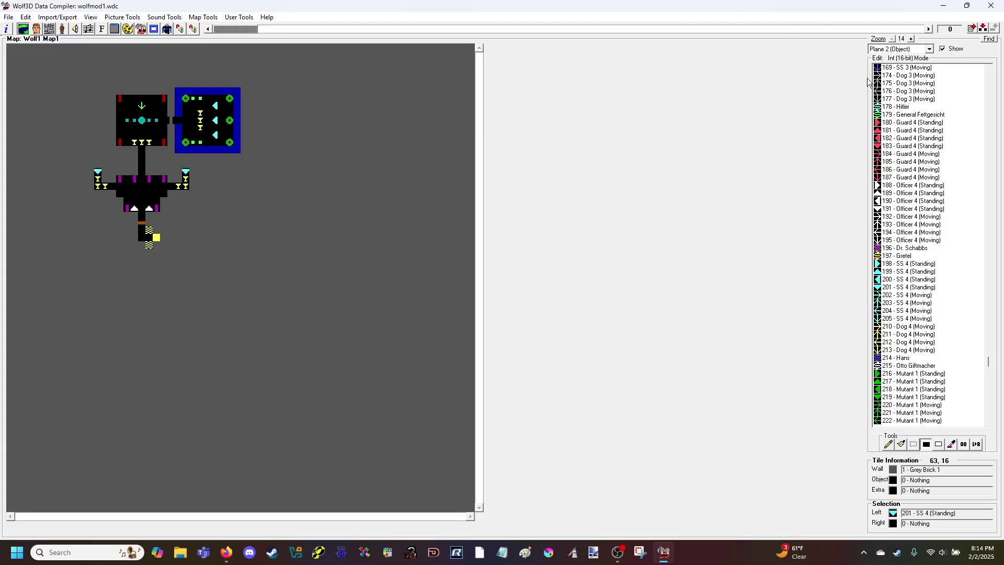
- In File Explorer, open the output folder inside wolf3d map on the Wolf3D (X:) drive
key("super+e")
scroll(263, 387, "down", 3)
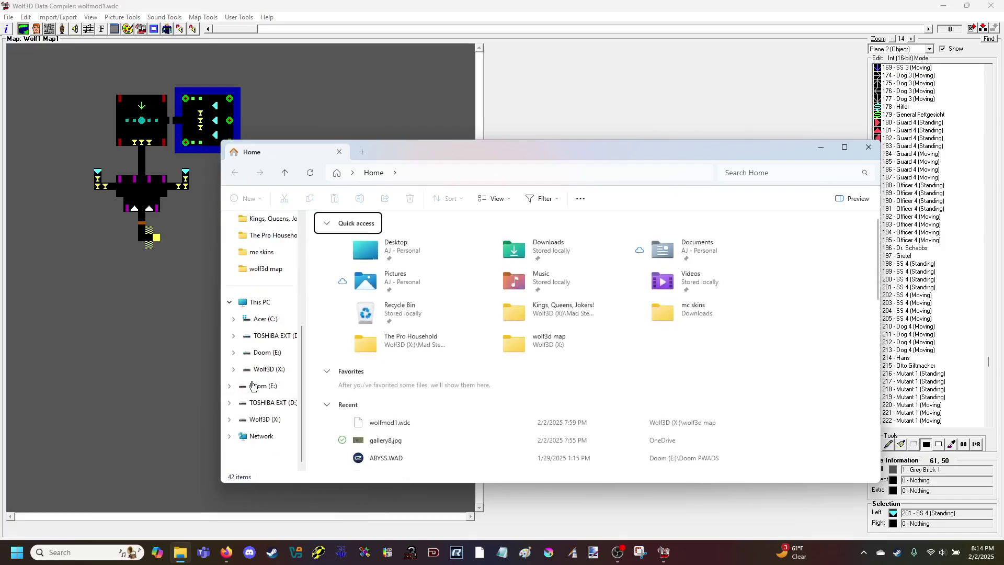
left_click(266, 369)
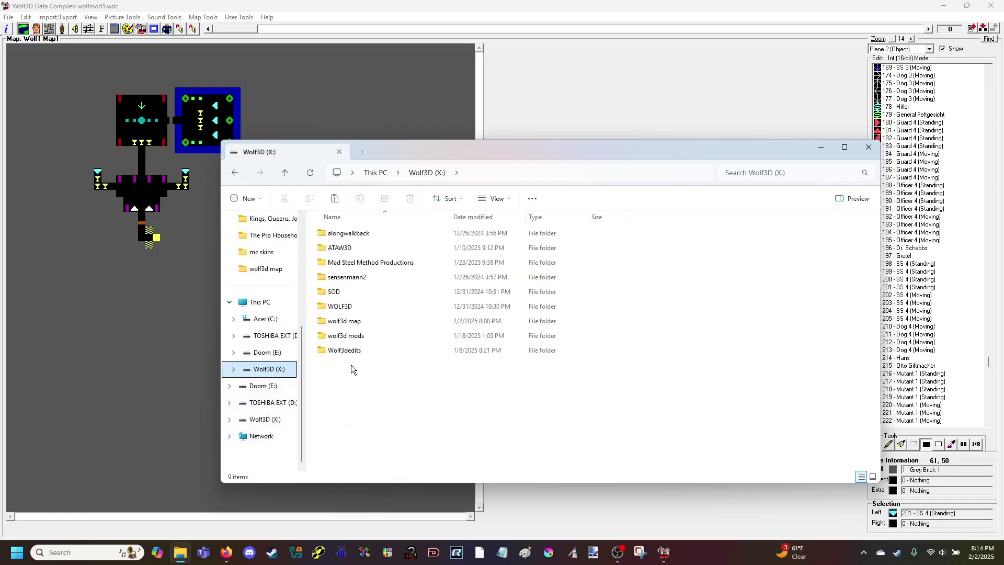
double_click(355, 321)
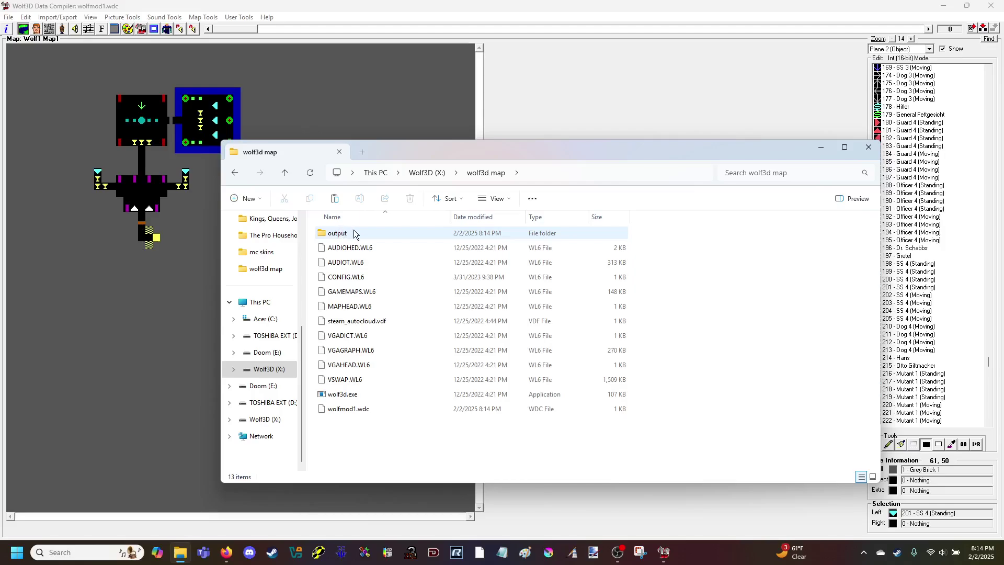
double_click(348, 232)
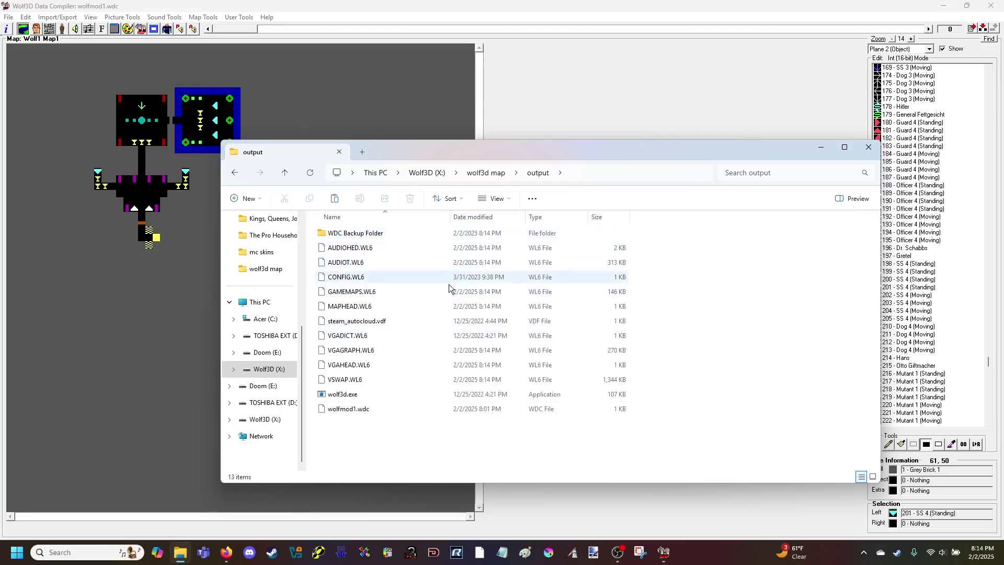
double_click(365, 235)
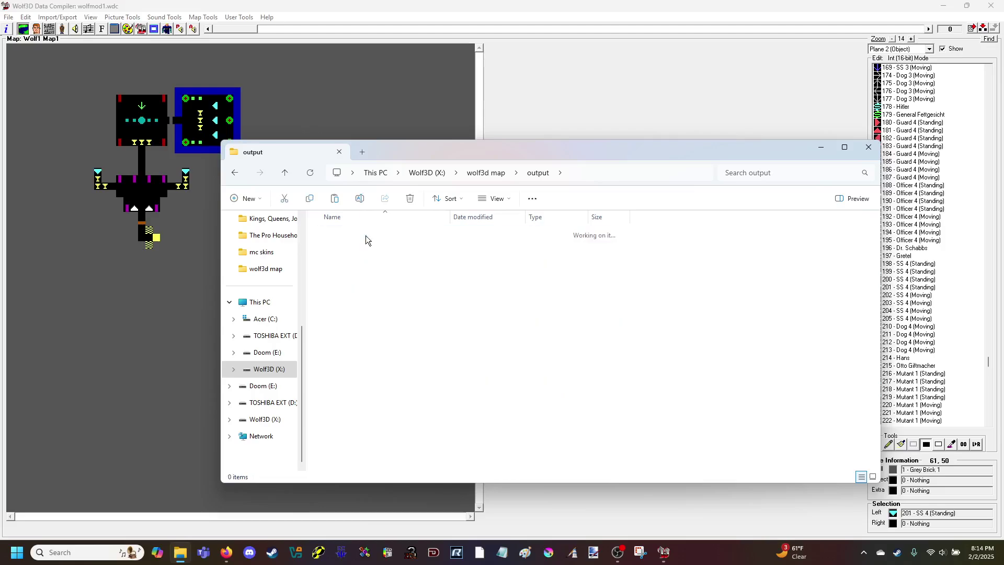
left_click(531, 174)
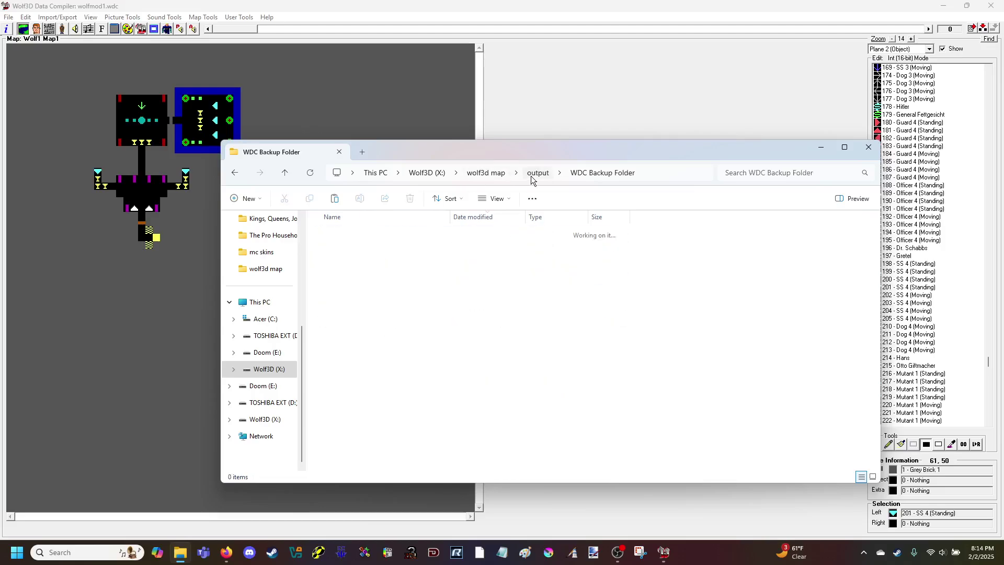
left_click(367, 456)
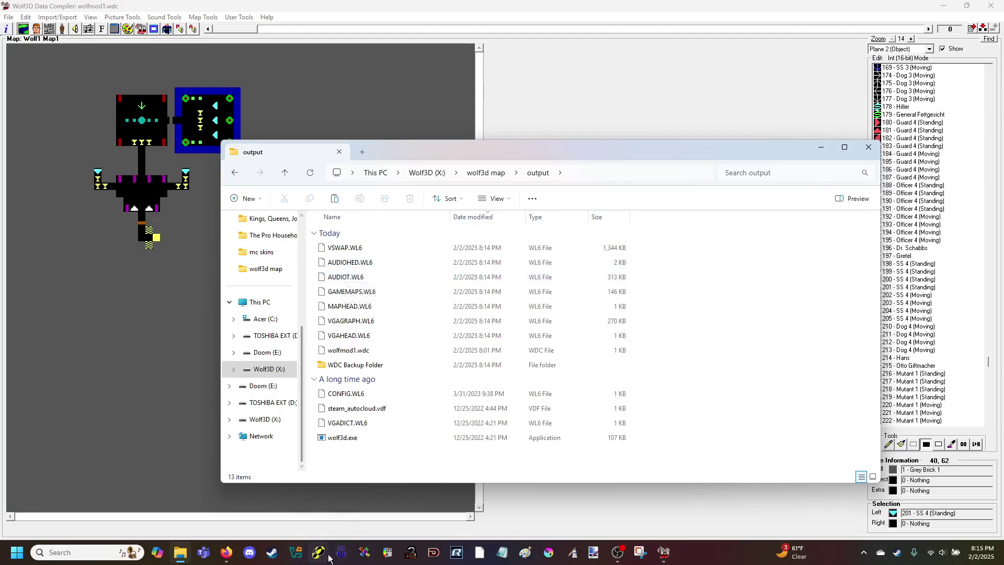
- Open the ecwolf-1.4.1_x64 folder from Downloads in a second File Explorer window and arrange it beside the output folder window
right_click(184, 559)
left_click(351, 475)
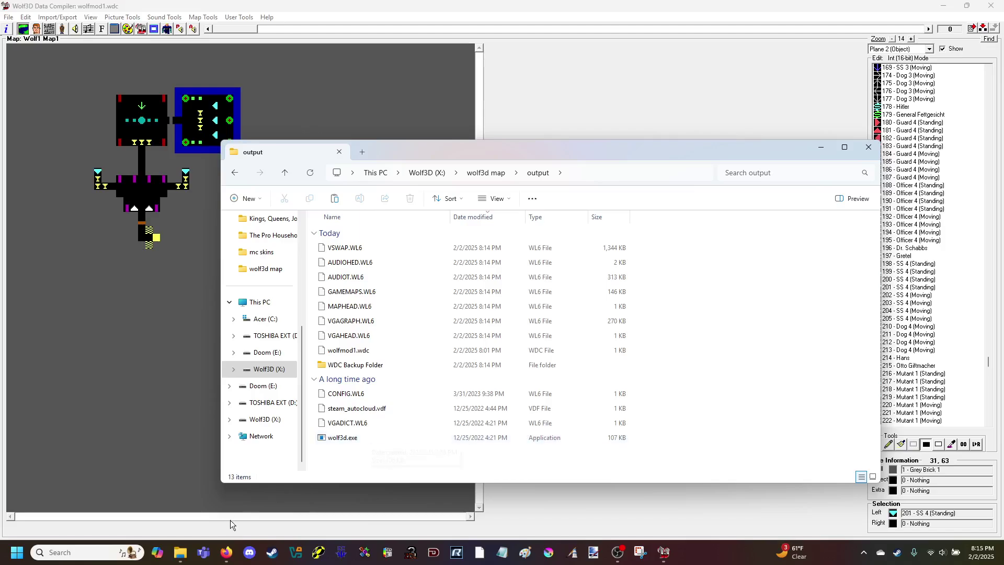
right_click(184, 558)
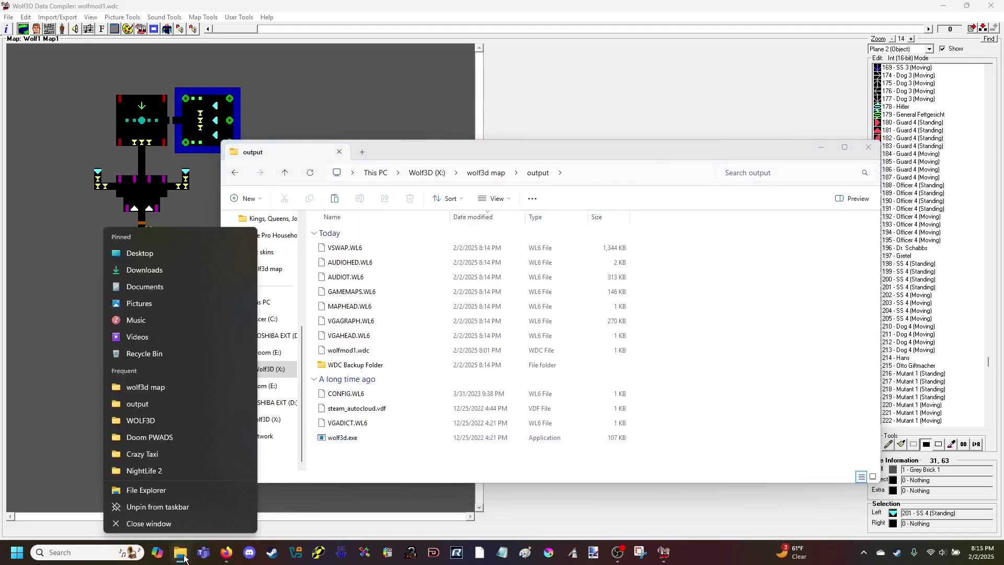
left_click(172, 491)
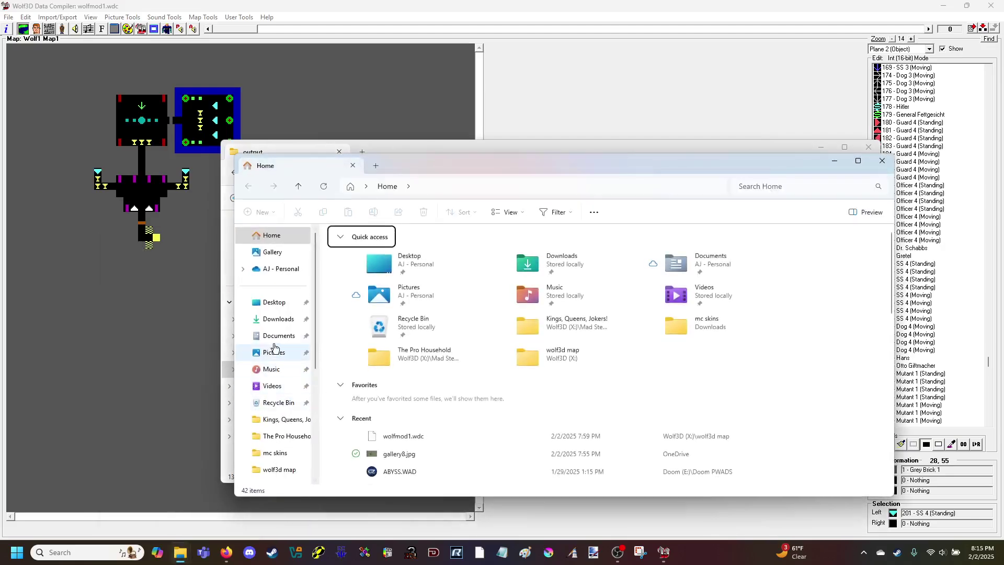
left_click(278, 319)
scroll(382, 309, "down", 2)
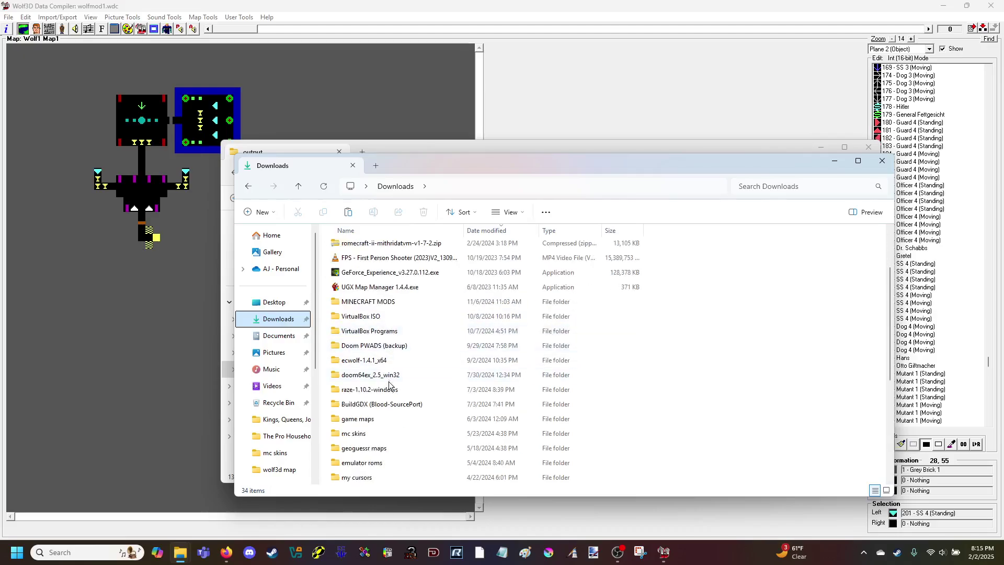
double_click(375, 361)
scroll(426, 293, "down", 2)
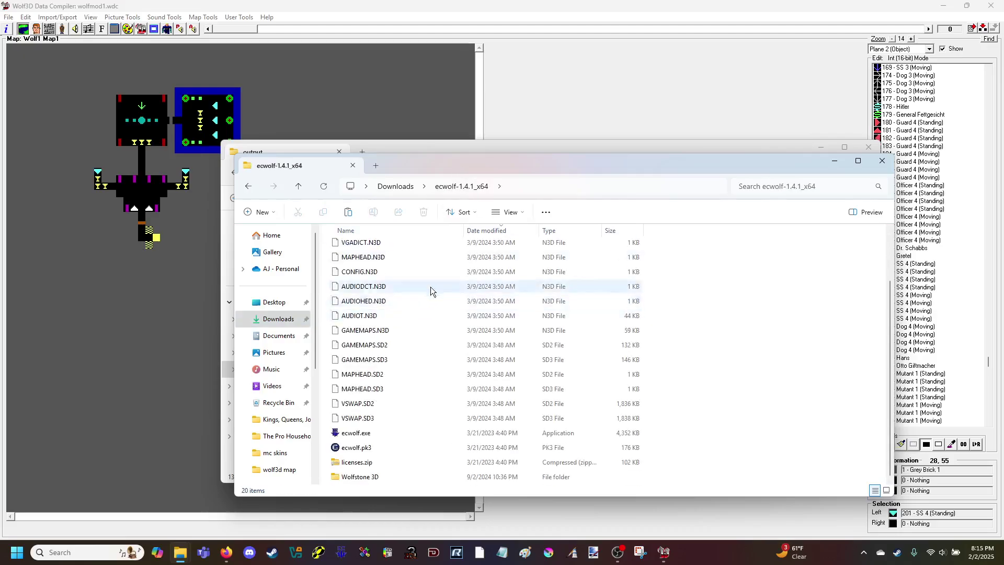
left_click_drag(448, 161, 262, 154)
left_click_drag(670, 140, 772, 151)
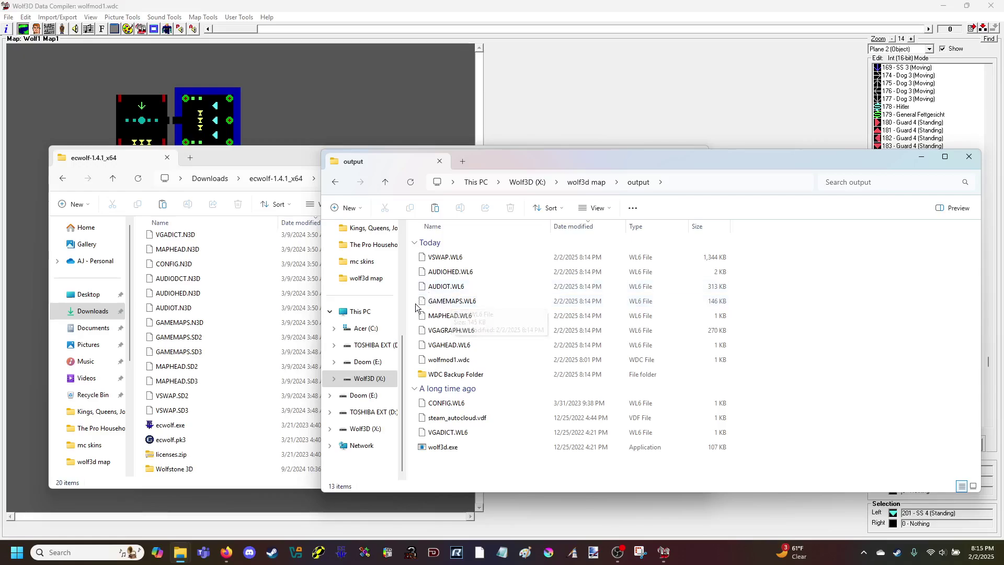
- Launch ecwolf.exe with the compiled GAMEMAPS.WL6 from the output folder, using Wolfenstein 3D (*.WL6) as the IWAD
left_click(440, 304)
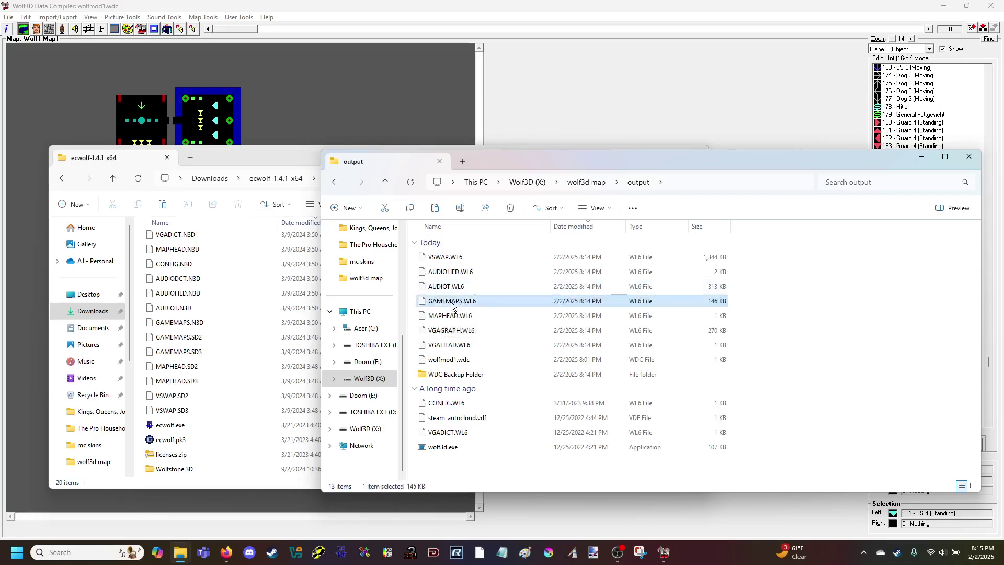
left_click_drag(441, 306, 186, 423)
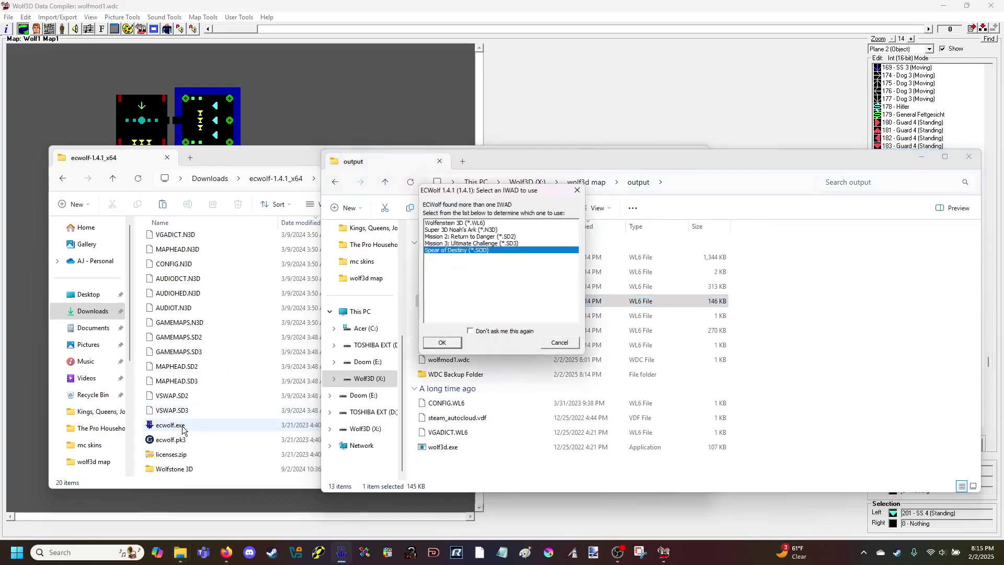
left_click(439, 224)
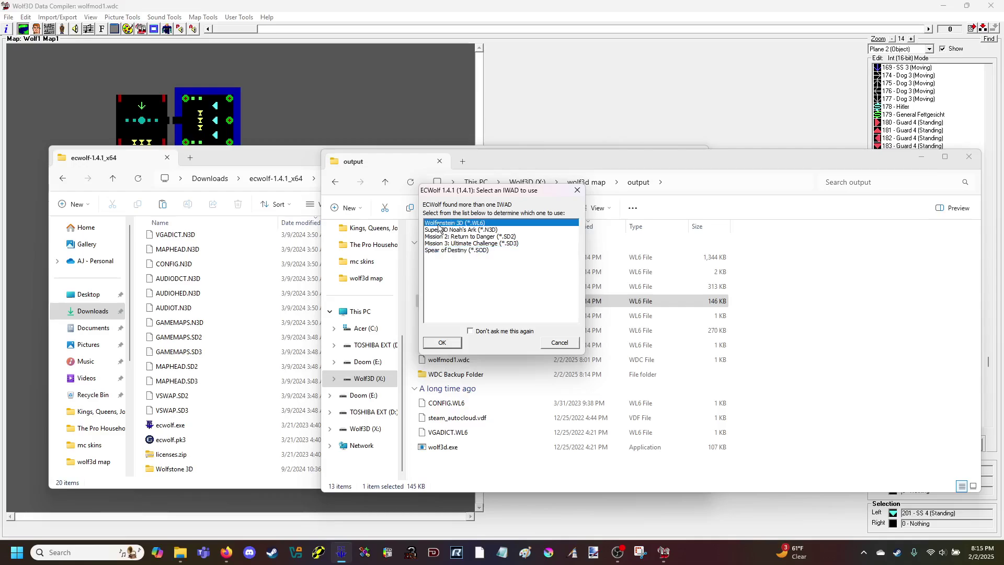
left_click(442, 342)
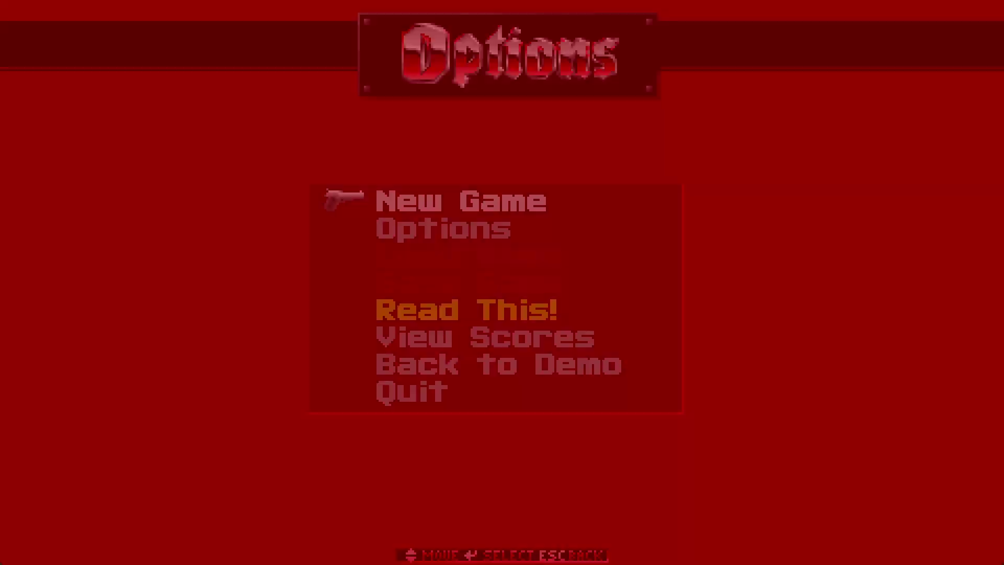
- Start a new game in ECWolf to test the custom map and turn to look around the starting room
key("Return")
key("Return")
key("Down")
key("Return")
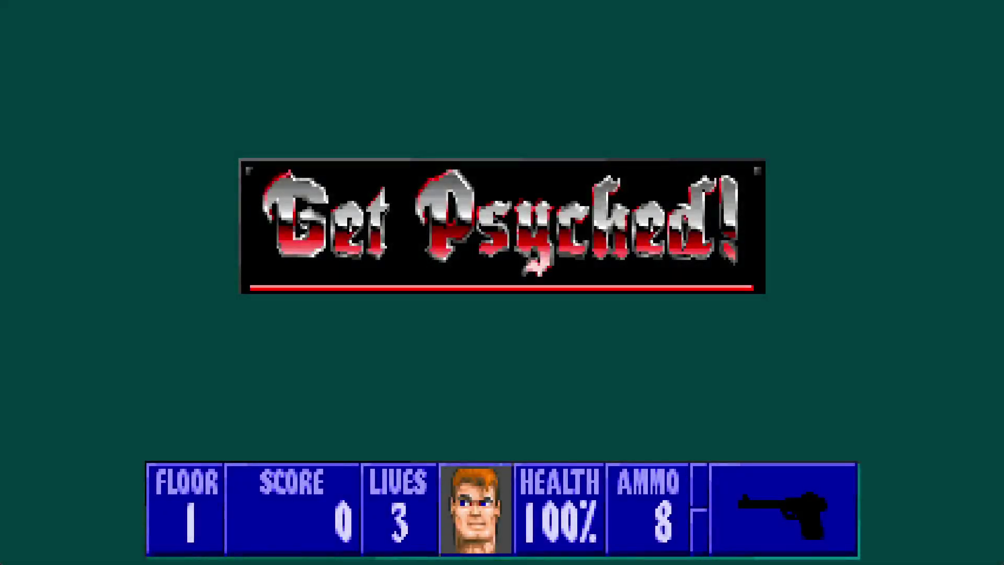
key("Left")
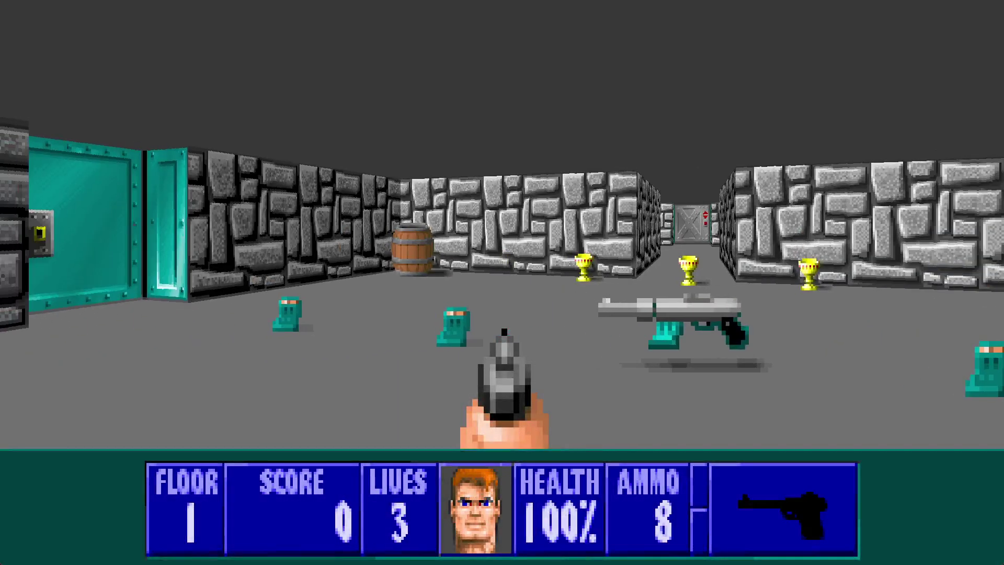
- Look around the starting room, then collect its machine gun, ammo and three chalices on the way to the corridor
key("Right")
key("Left")
key("Right")
key("Left")
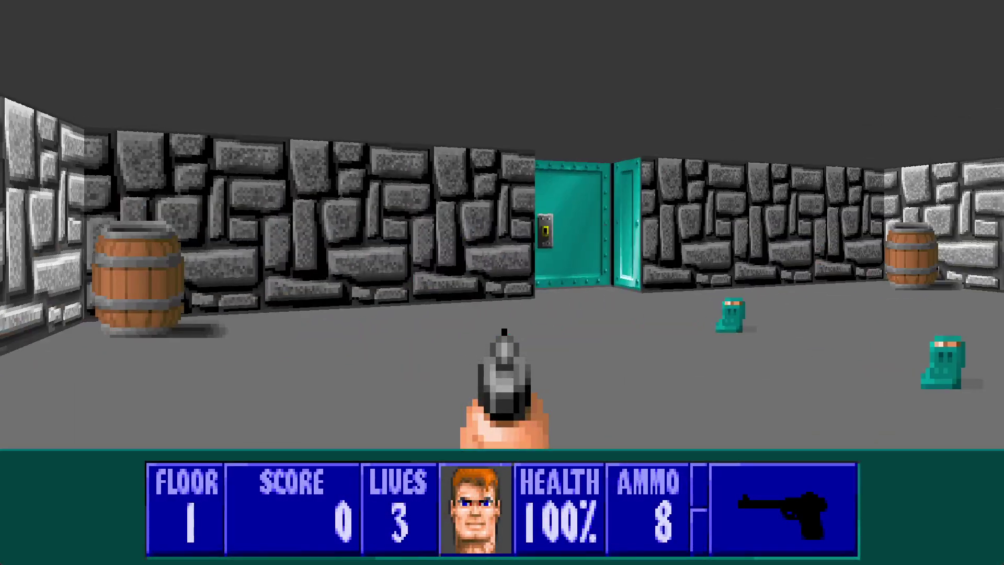
key("Right")
key("Up")
key("Left")
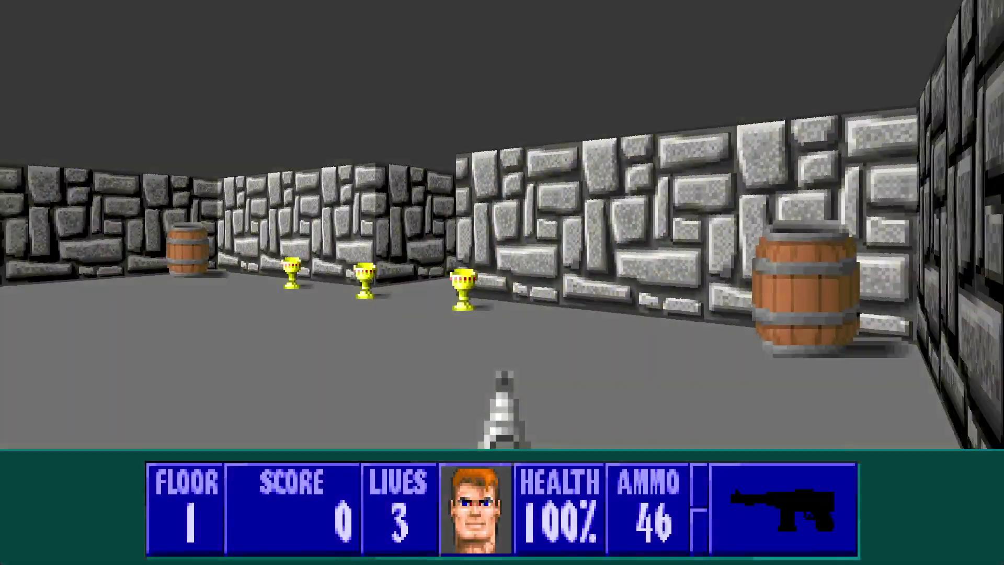
key("Right")
key("Up")
key("Left")
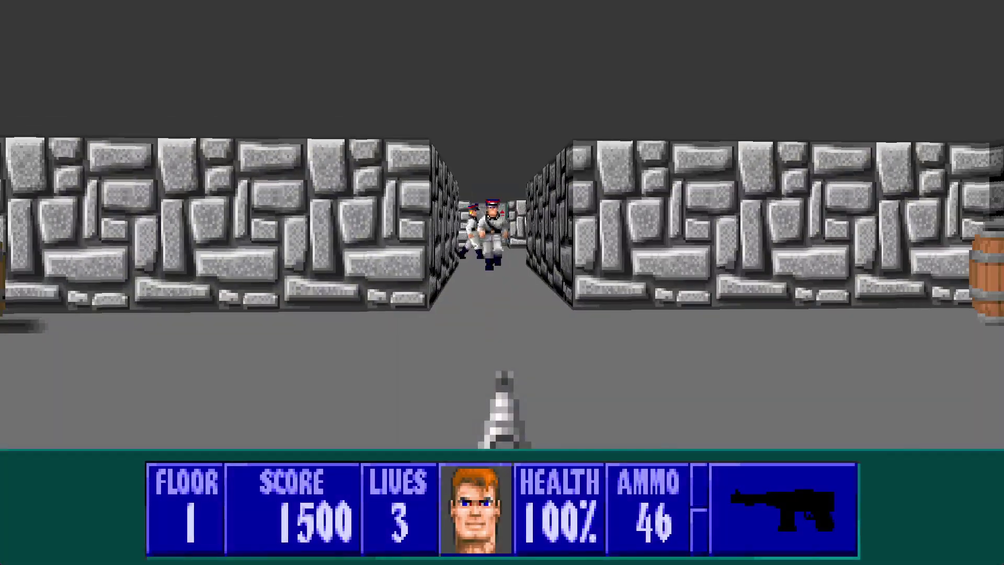
- Advance through the corridor and shoot the two officers in the room with the floor lamps
key("ctrl")
key("Up")
key("Left")
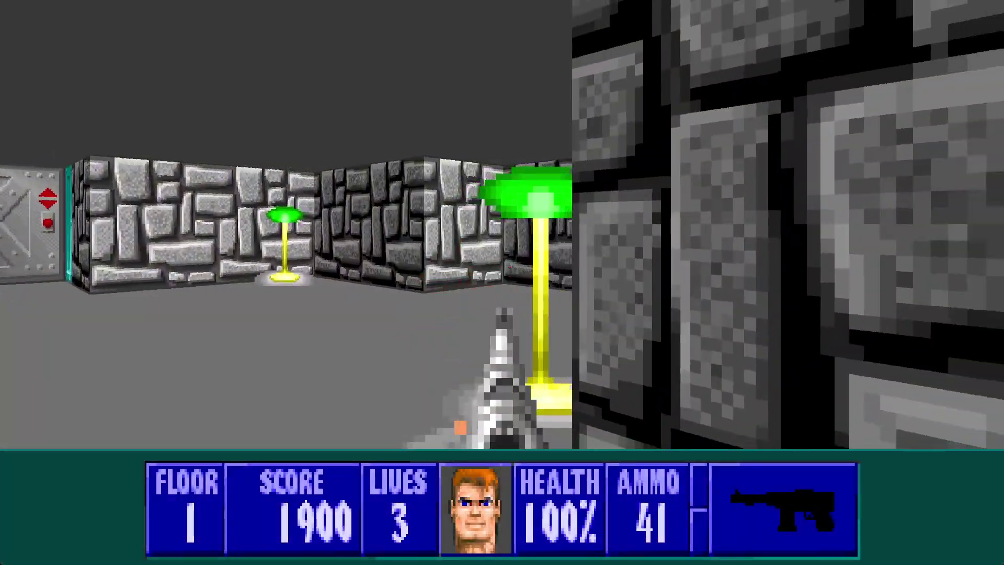
key("ctrl")
key("ctrl")
key("Left")
key("Up")
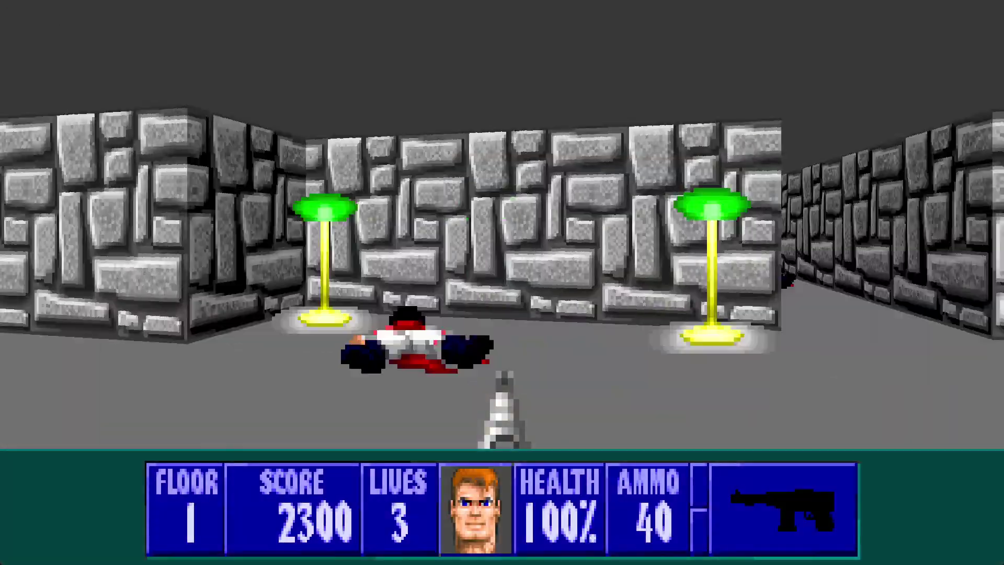
- Return to the starting room, open its side door, shoot the SS guards in the blue room and collect the chalices and ammo there
key("Left")
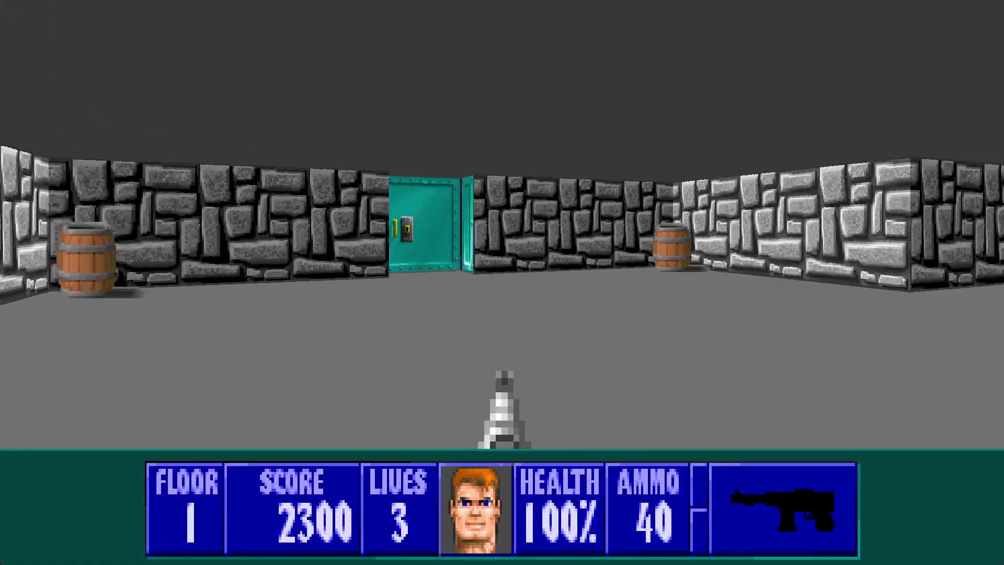
key("Right")
key("Up")
key("space")
key("ctrl")
key("Up")
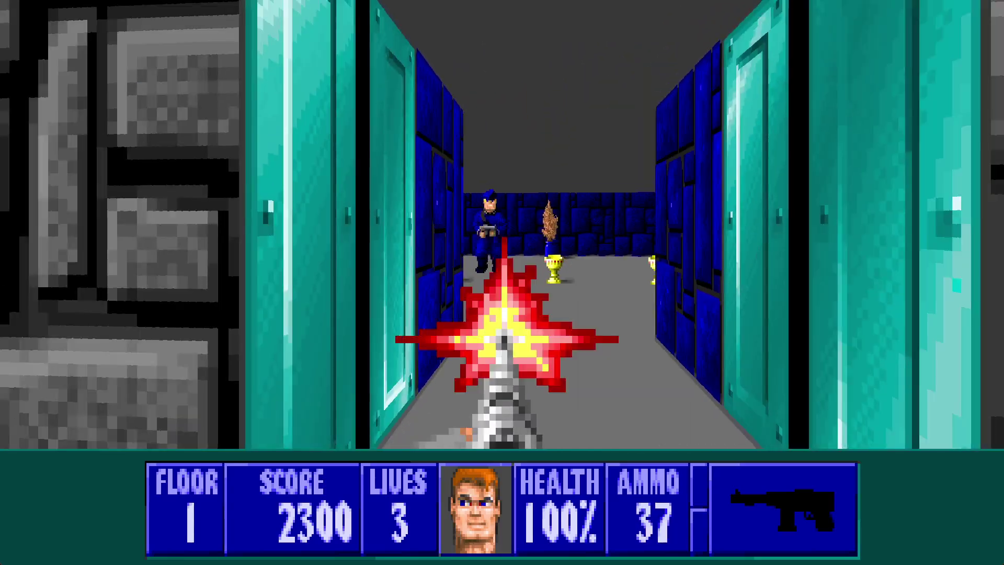
key("ctrl")
key("Up")
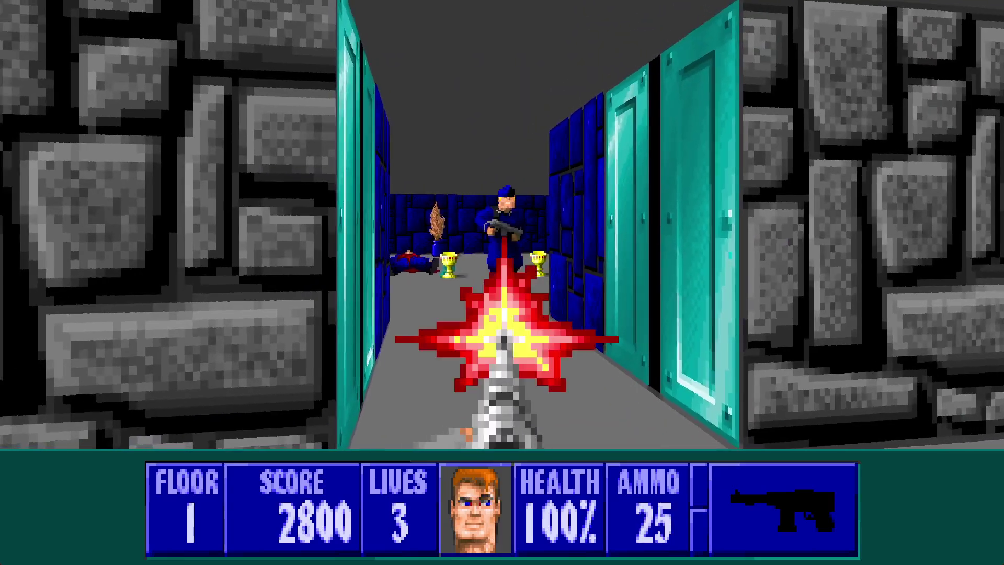
key("ctrl")
key("Up")
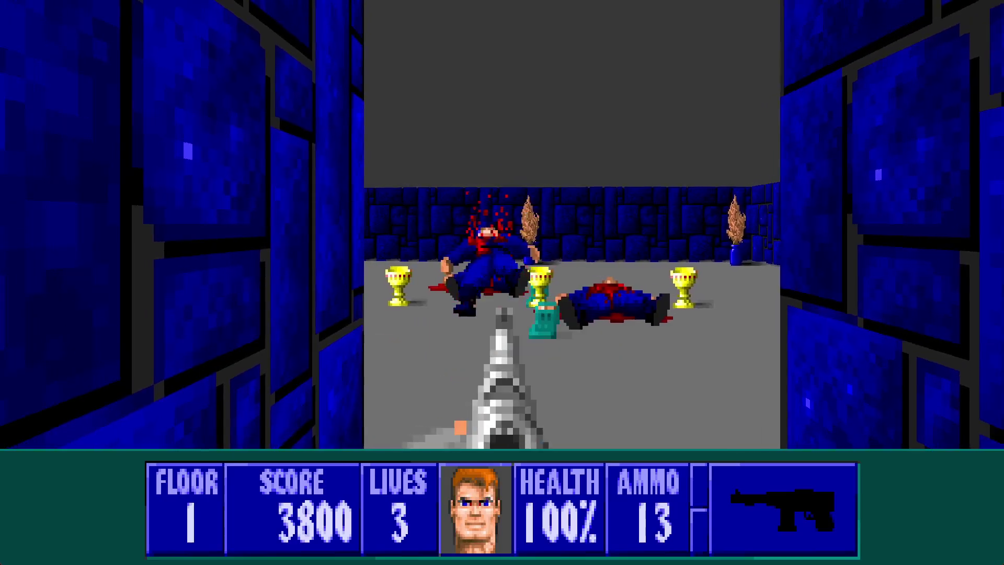
key("Up")
key("Left")
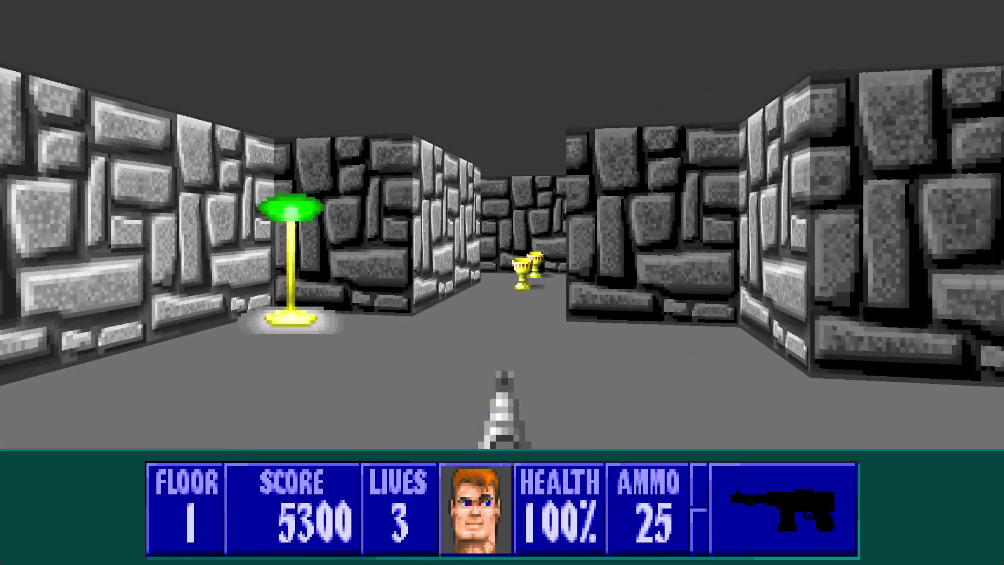
- Clear the side passages off the floor lamp room by shooting the SS guards and collecting the chalices
key("Up")
key("ctrl")
key("Left")
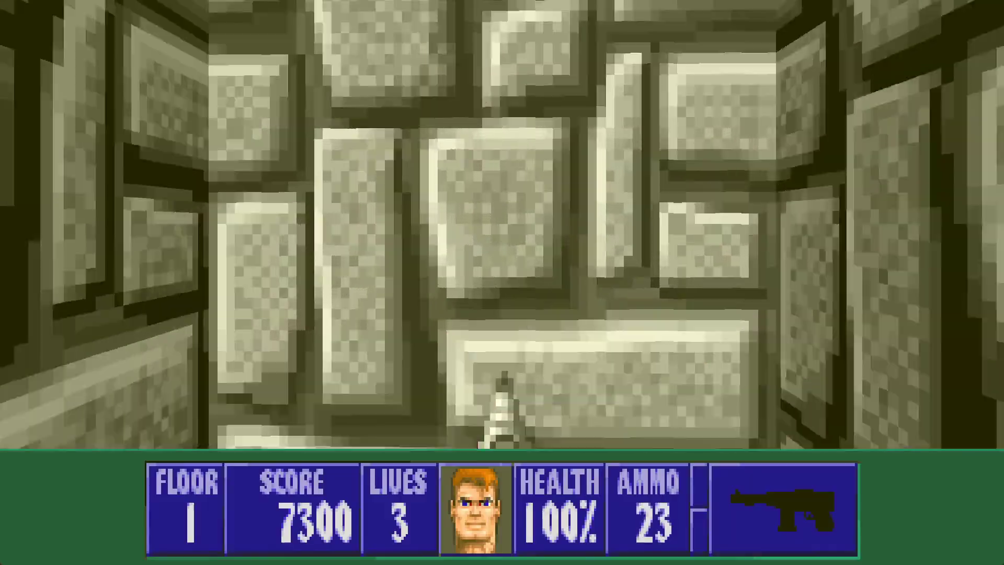
key("Up")
key("Left")
key("ctrl")
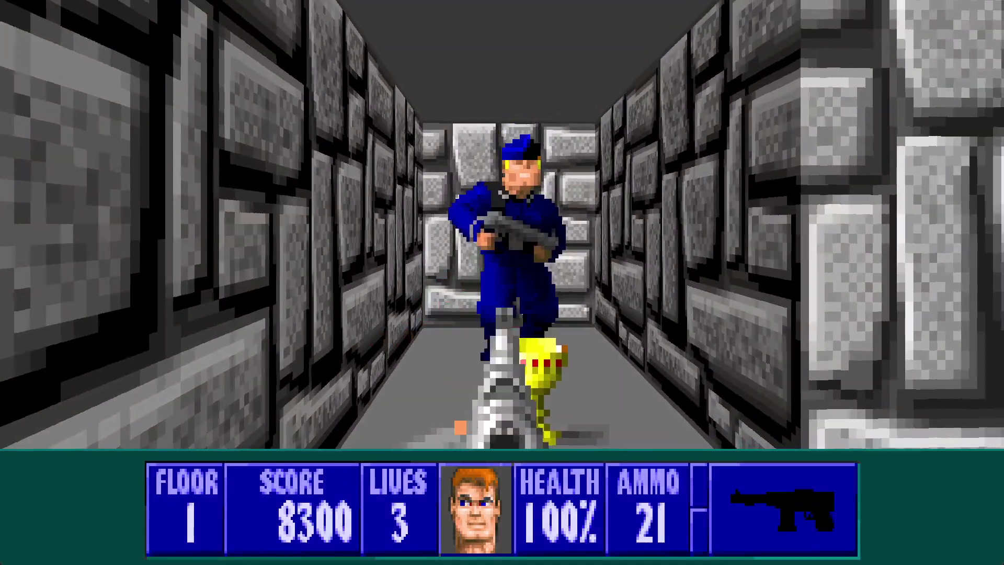
key("Left")
- Examine the elevator area from several angles, checking the switch walls, handrail walls, elevator door and adjoining grey brick
key("Right")
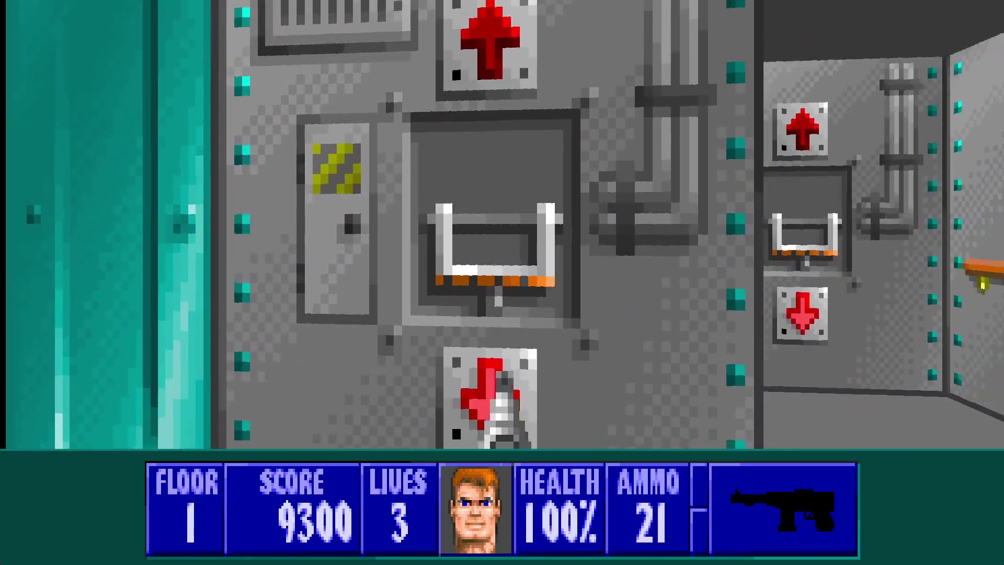
key("Right")
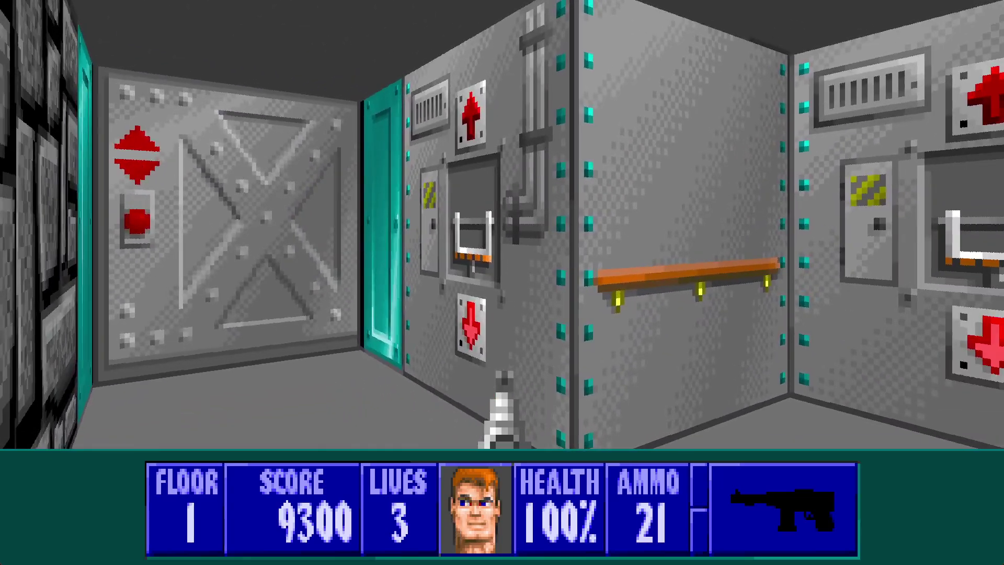
key("Right")
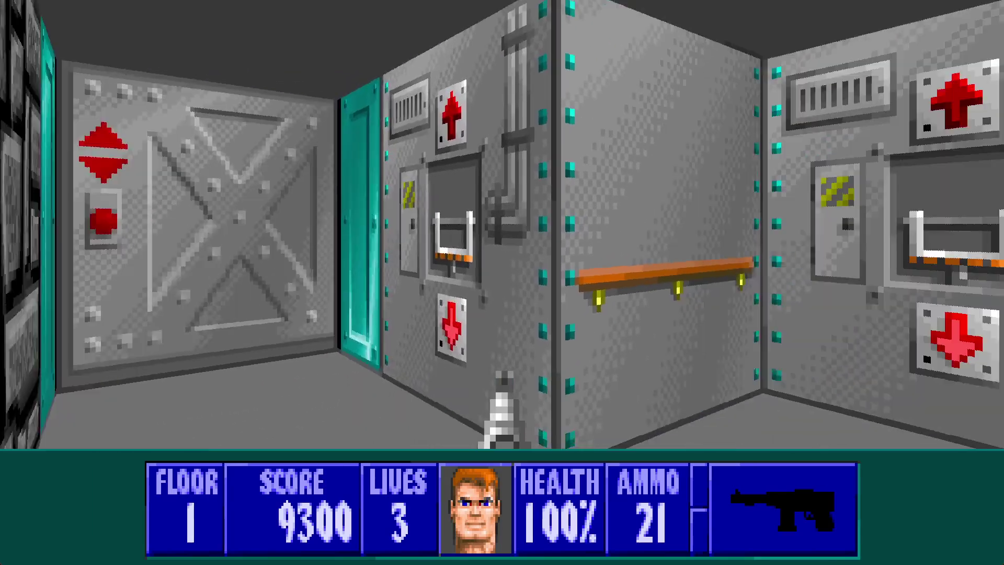
key("Up")
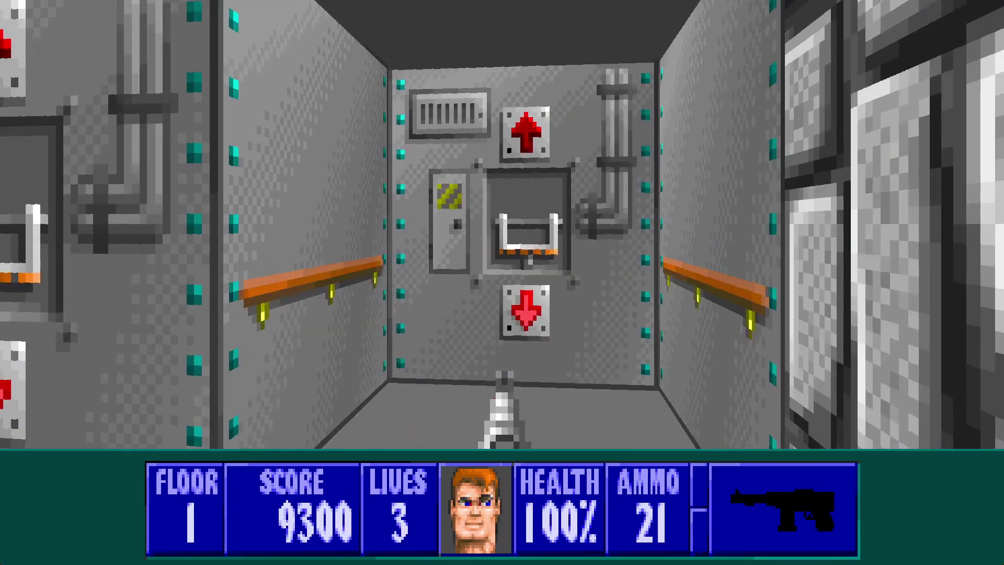
key("Right")
key("Up")
key("Down")
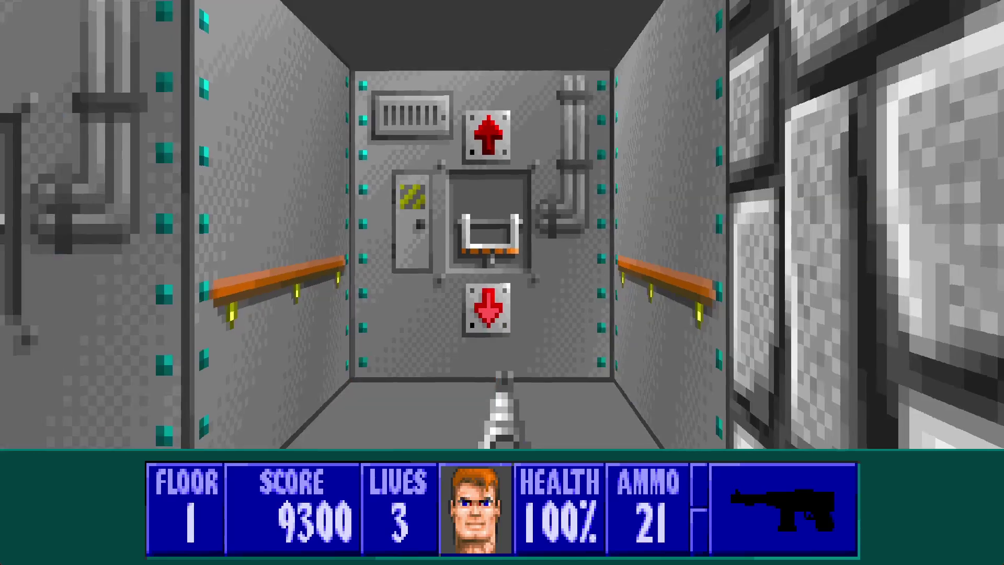
key("Down")
key("Up")
key("Right")
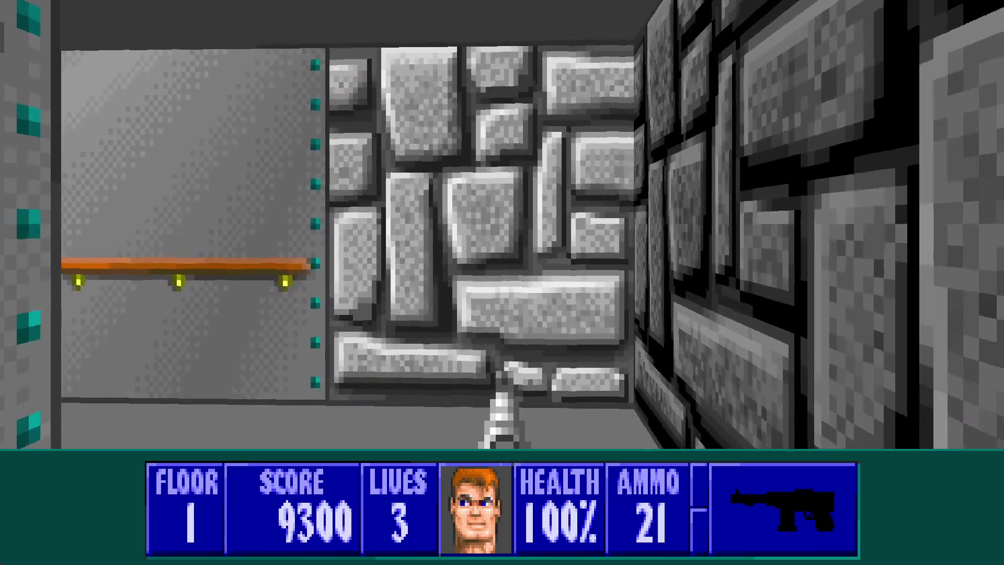
key("Up")
key("Down")
key("Left")
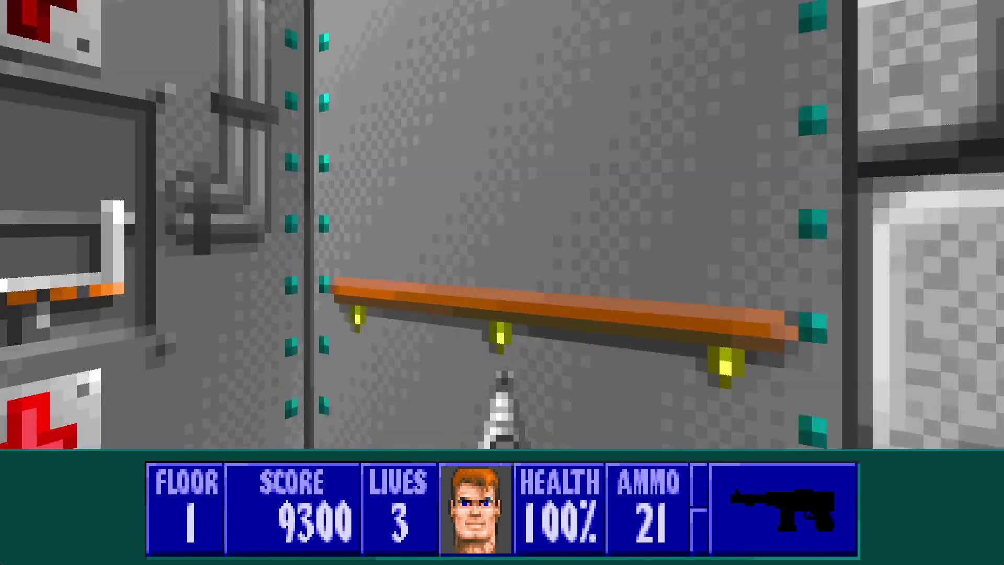
key("Right")
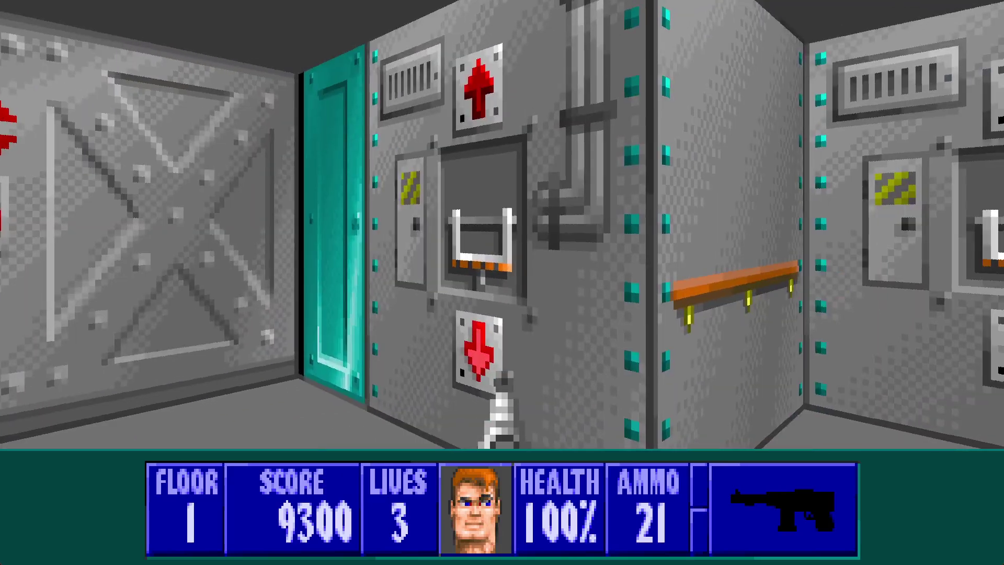
key("Left")
key("Left")
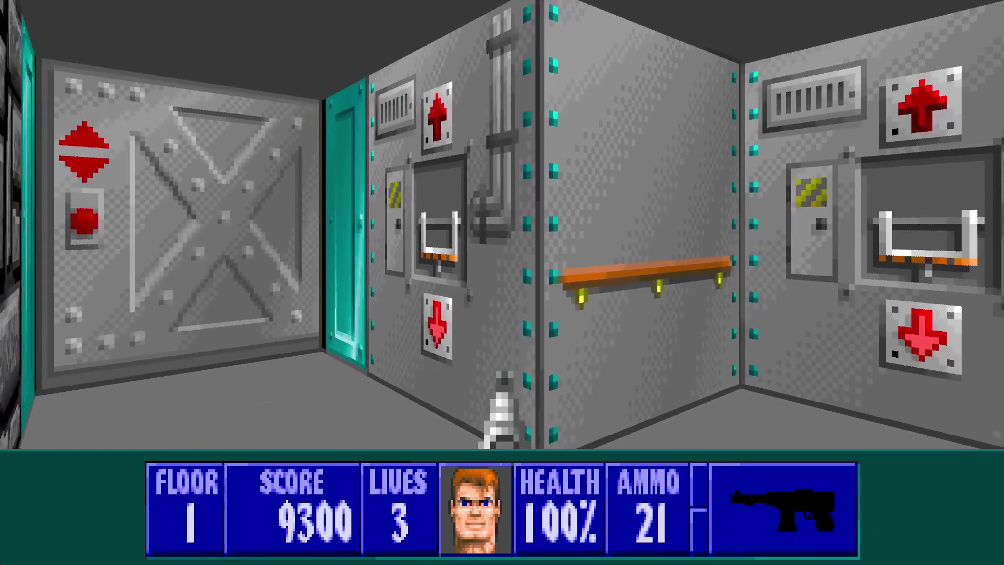
key("Right")
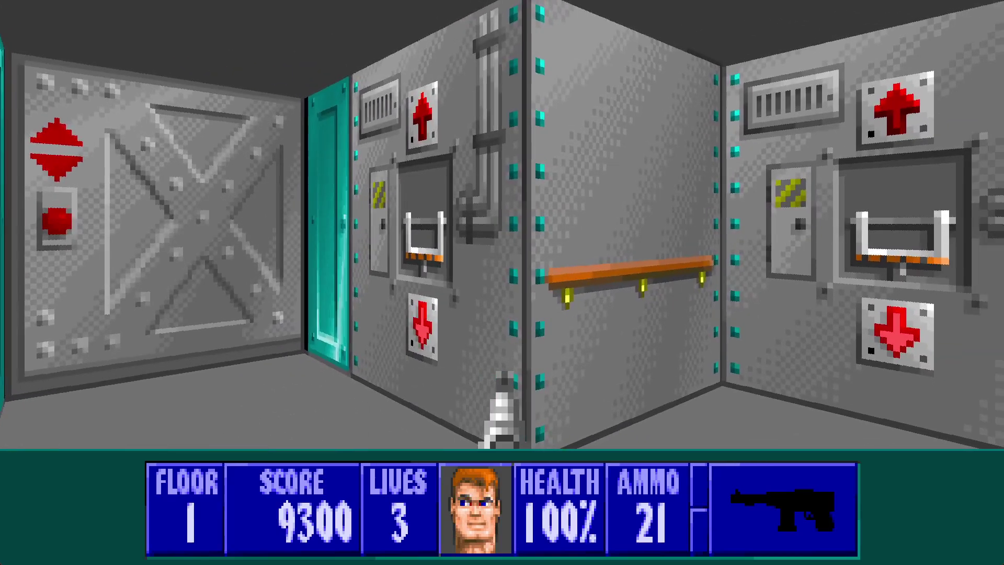
key("Right")
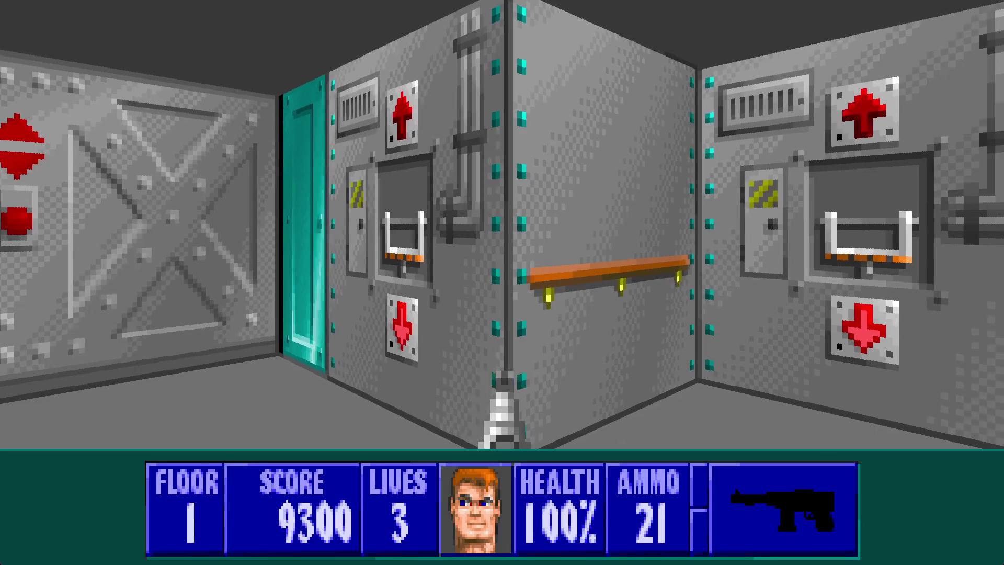
key("Left")
key("Right")
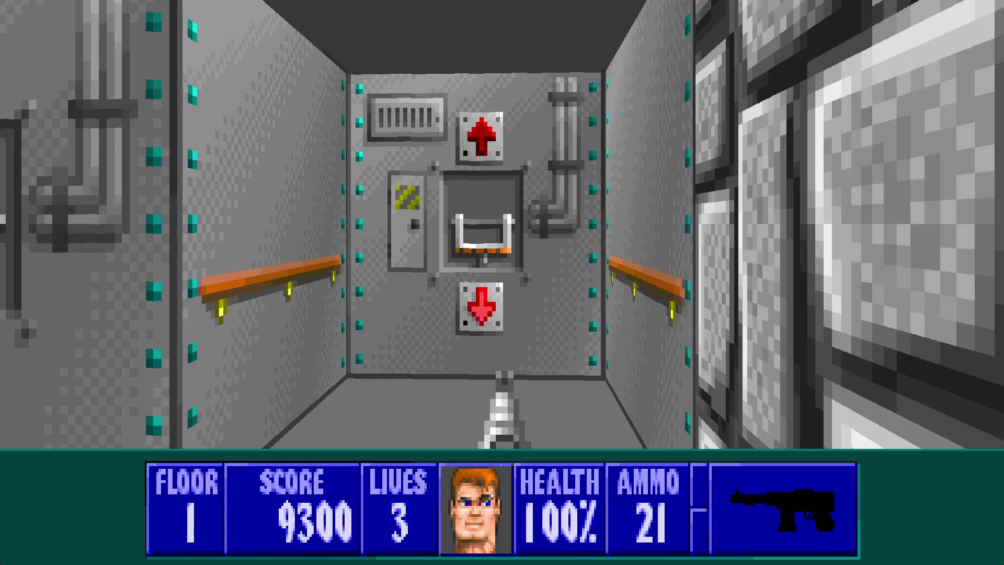
- Activate the elevator switch to complete floor 1 and continue past the score screen to floor 2
key("Up")
key("space")
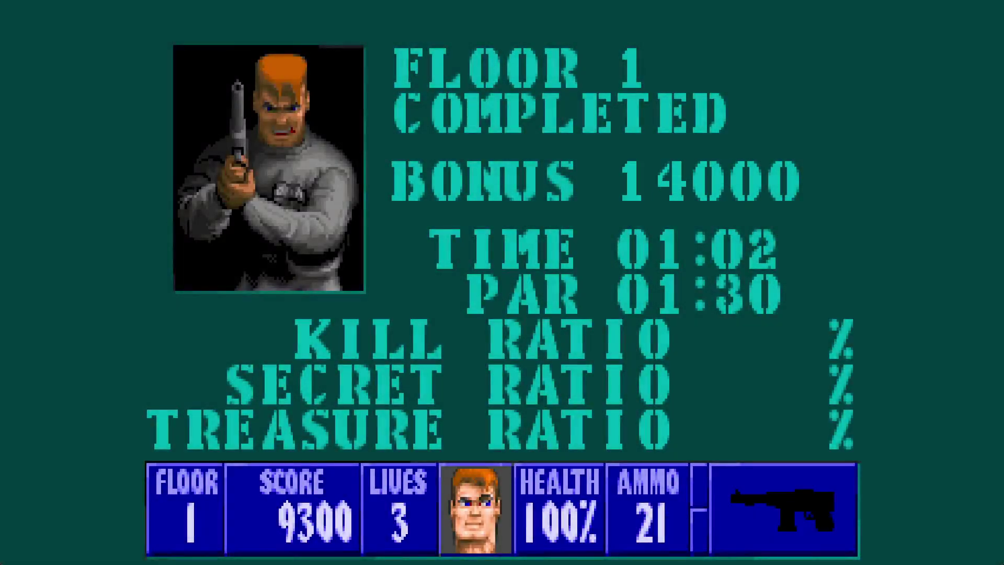
key("space")
key("space")
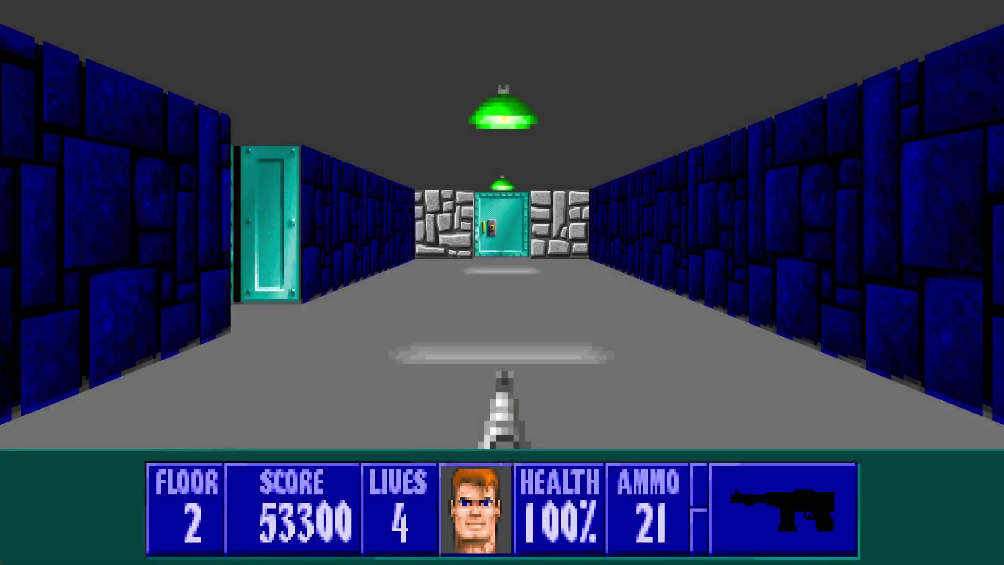
- Quit the ECWolf playtest and confirm the exit
key("Escape")
key("Up")
key("Return")
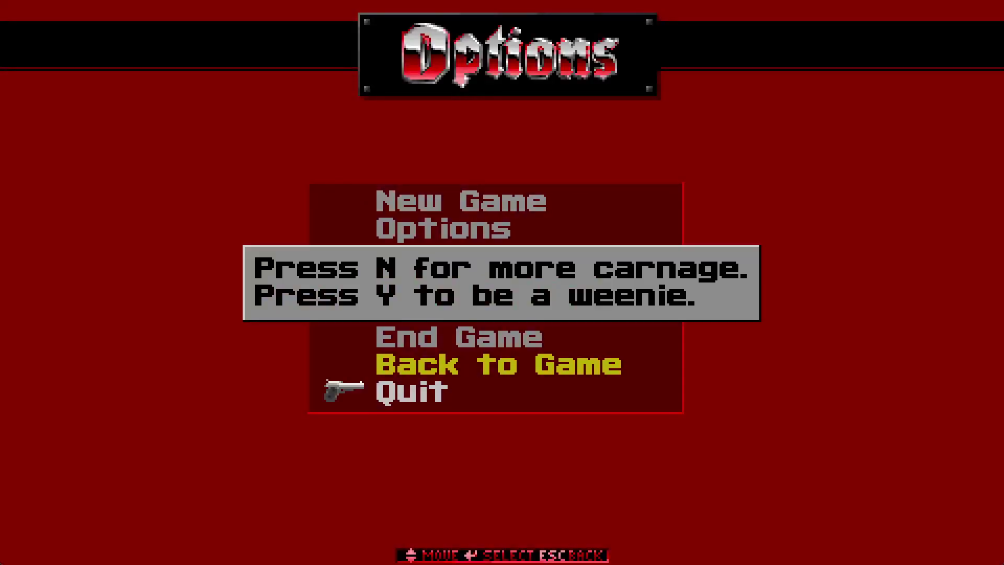
key("y")
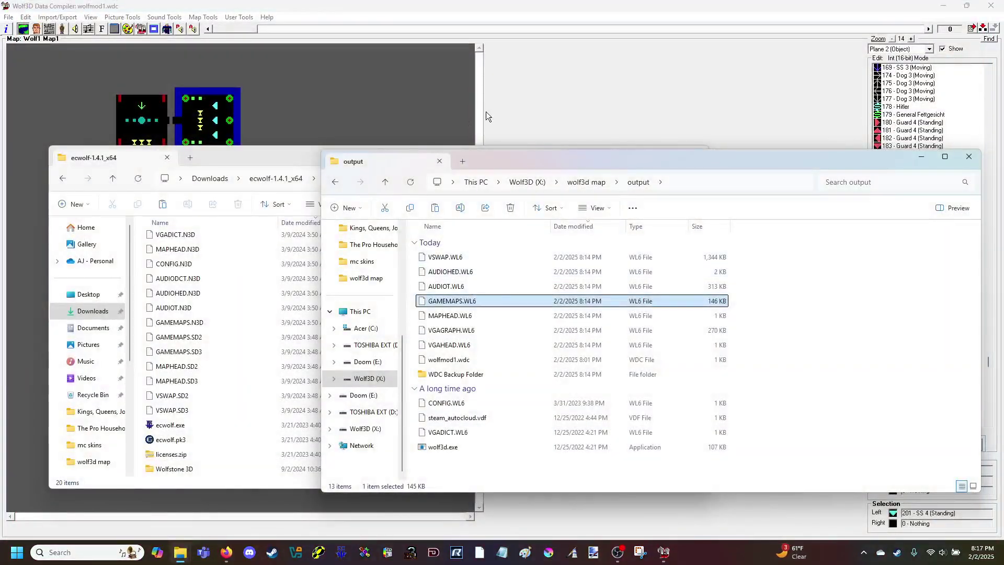
- Switch back to Wolf1 Map1 in WDC, browse the object list and change the editing plane to Plane 1 (Walls)
left_click(519, 135)
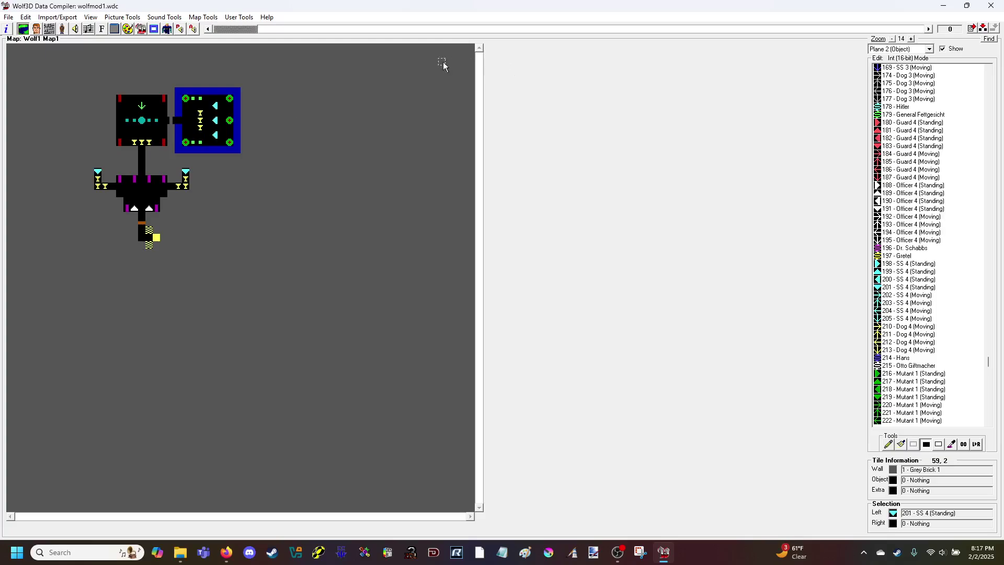
scroll(936, 202, "up", 18)
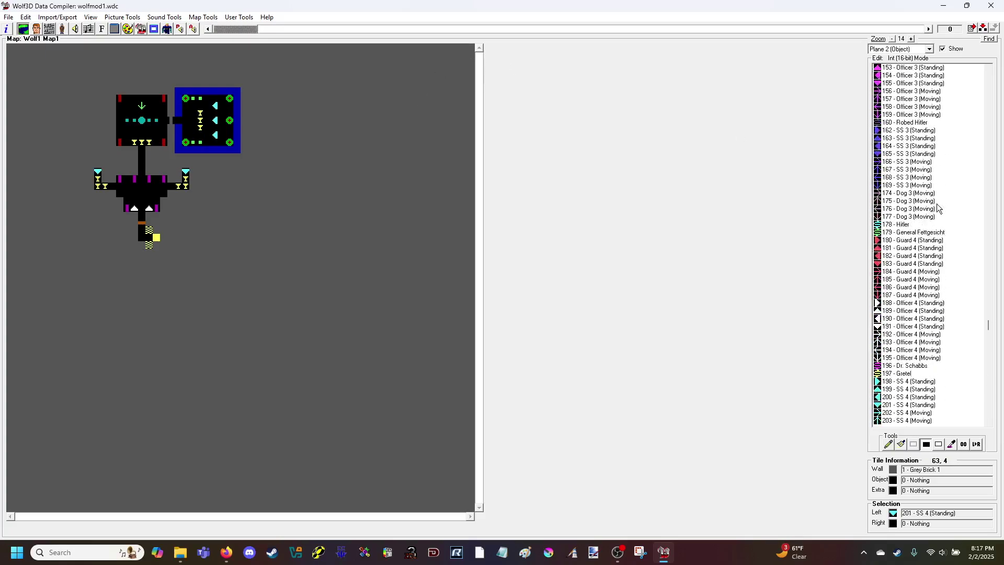
scroll(938, 208, "up", 20)
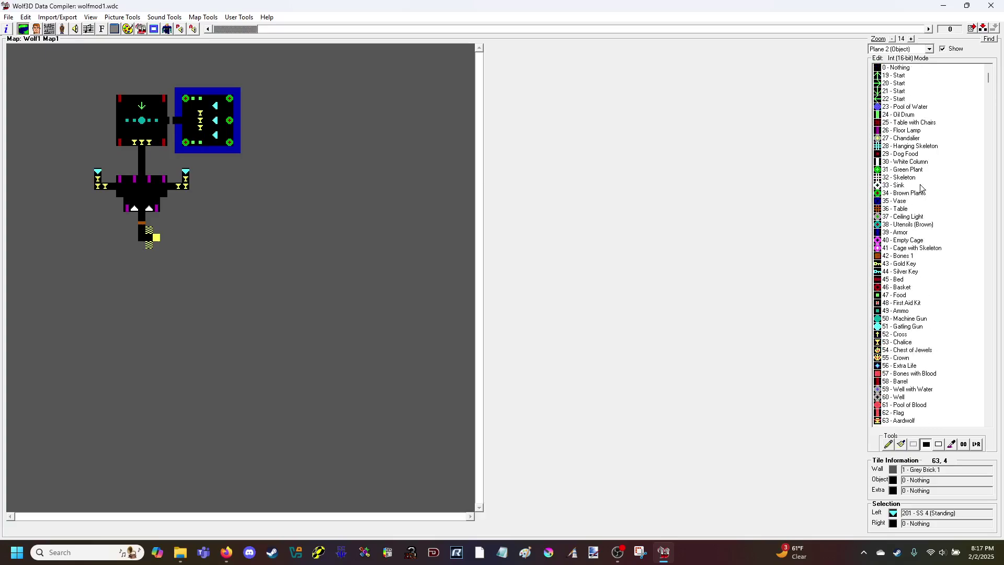
left_click(909, 48)
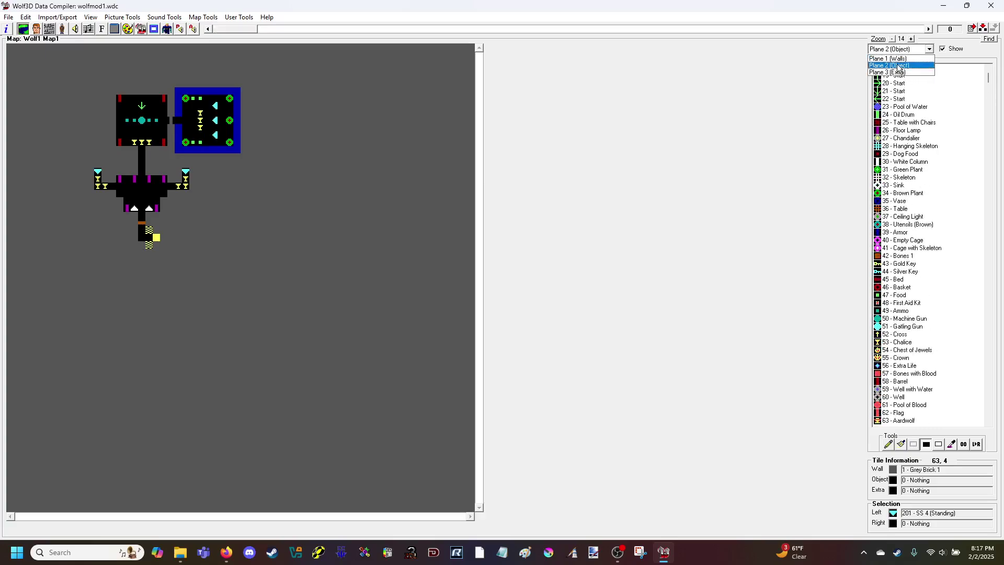
scroll(916, 181, "down", 4)
scroll(916, 181, "down", 4)
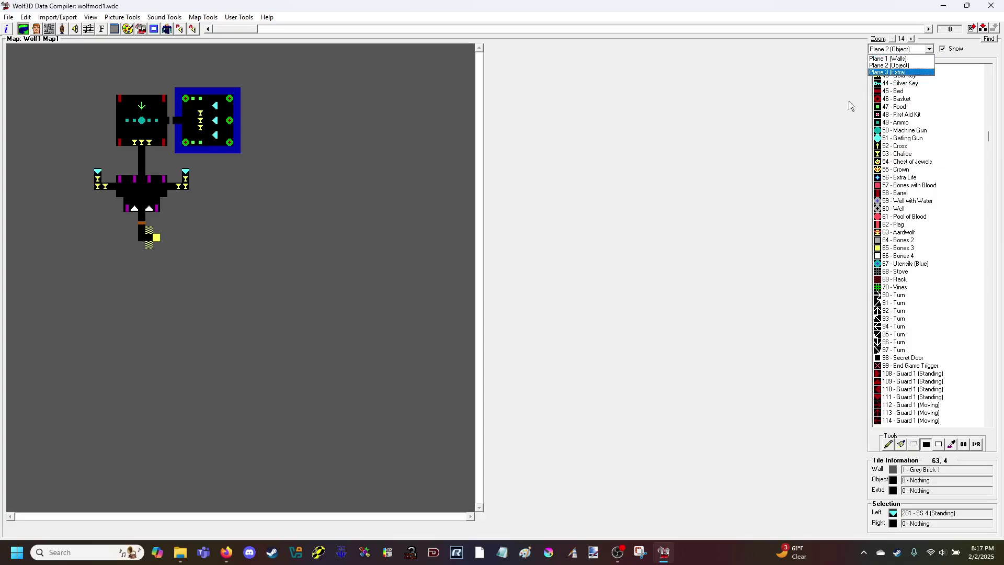
left_click(849, 102)
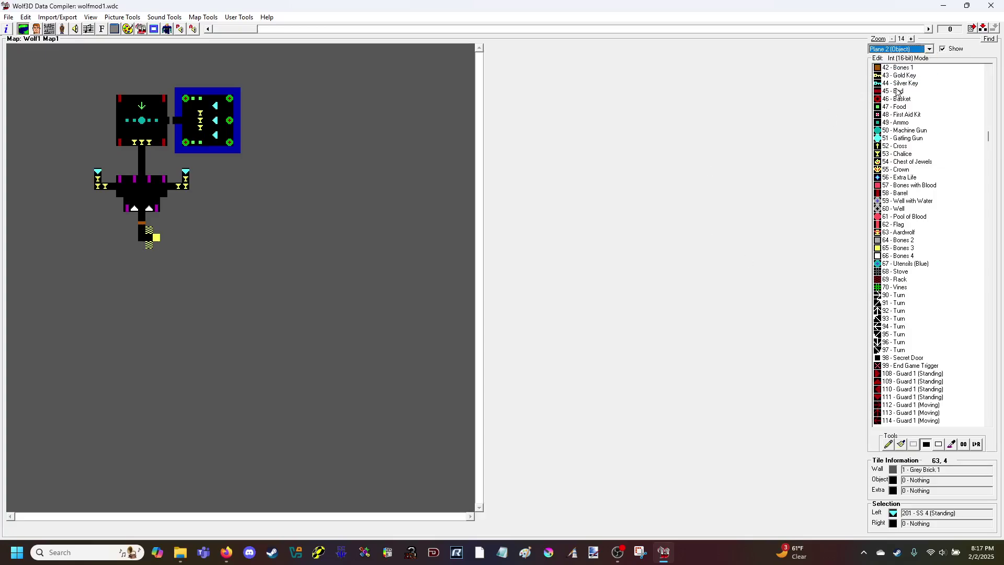
left_click(914, 50)
left_click(890, 56)
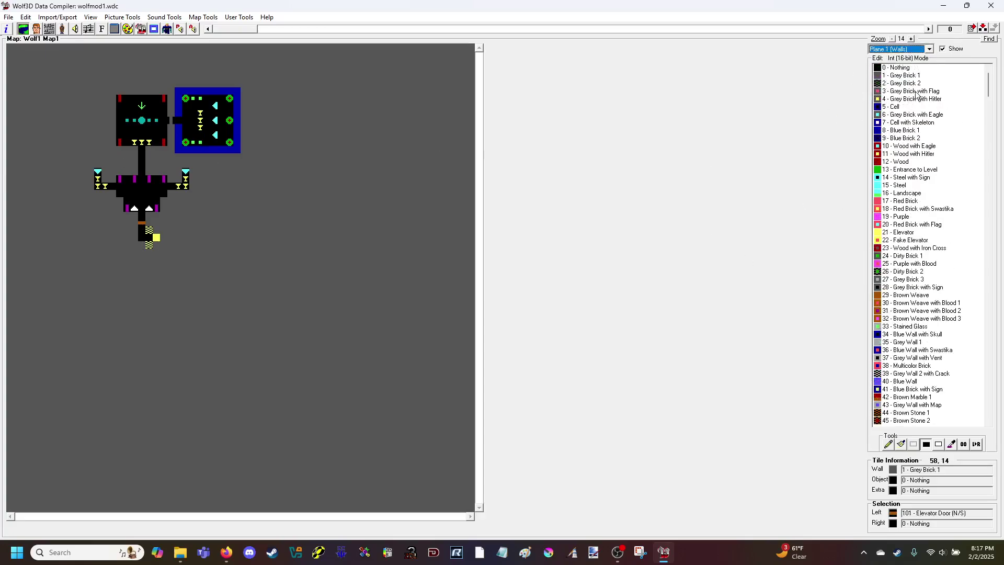
- Carve a small chamber beside the starting room's west wall with 0 - Nothing and trim its lower corner with Grey Brick 1
left_click(889, 68)
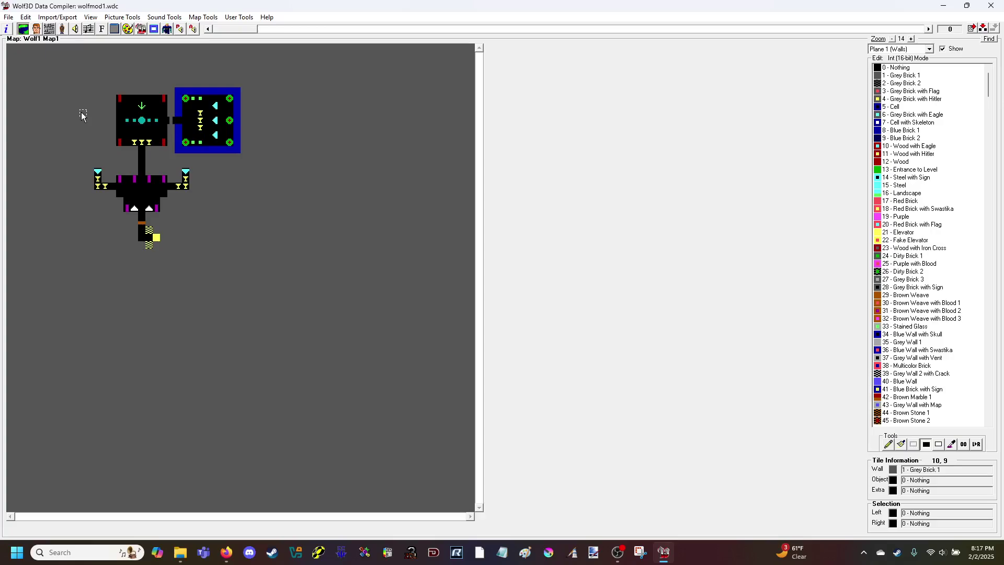
left_click_drag(100, 136, 100, 137)
left_click(880, 76)
left_click_drag(101, 131, 113, 135)
- Check the wall and object lists, then fill the gap between the new chamber and the starting room with Grey Brick 1
scroll(909, 211, "down", 9)
scroll(907, 293, "down", 2)
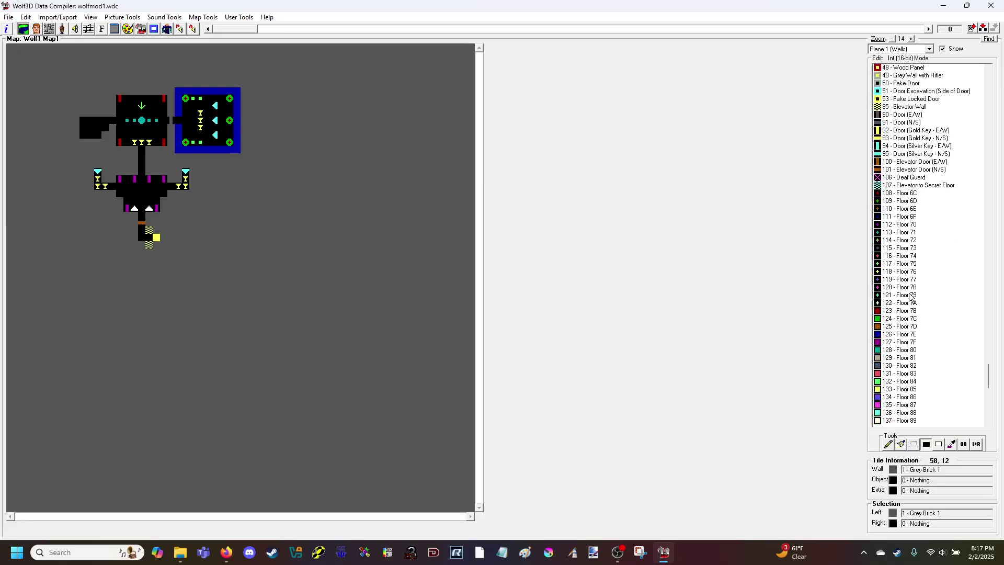
left_click(928, 49)
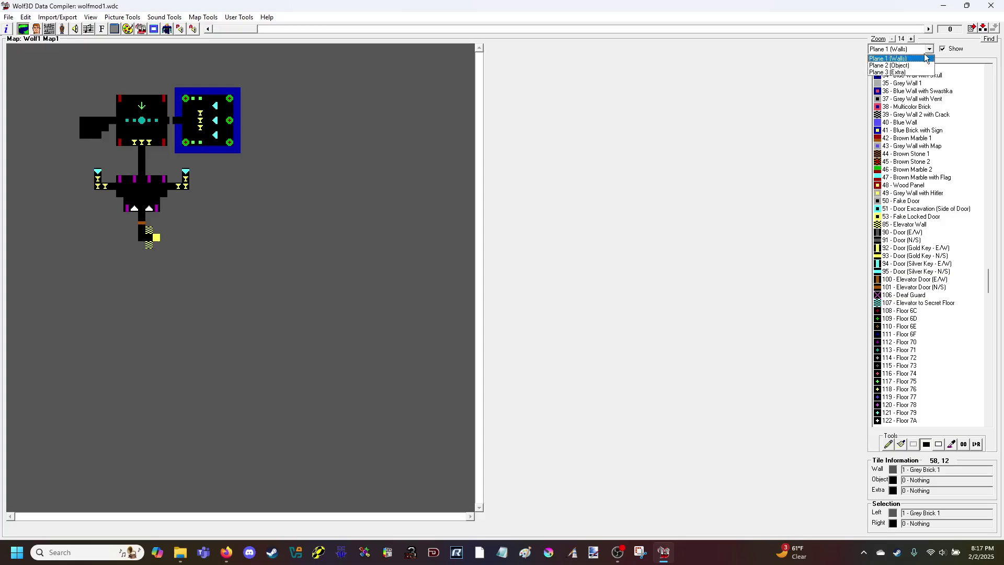
left_click(895, 65)
scroll(883, 267, "down", 11)
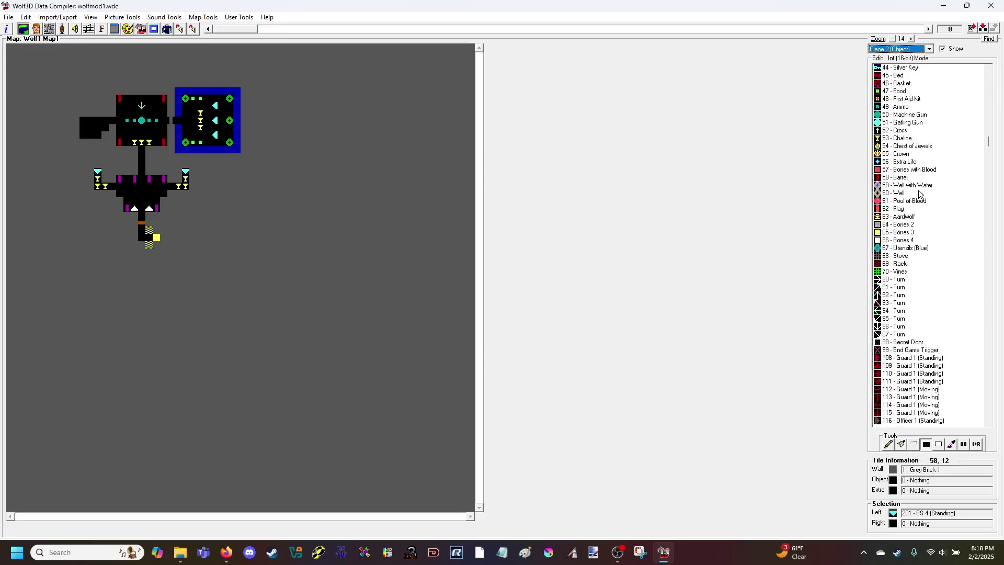
left_click(929, 49)
left_click(916, 58)
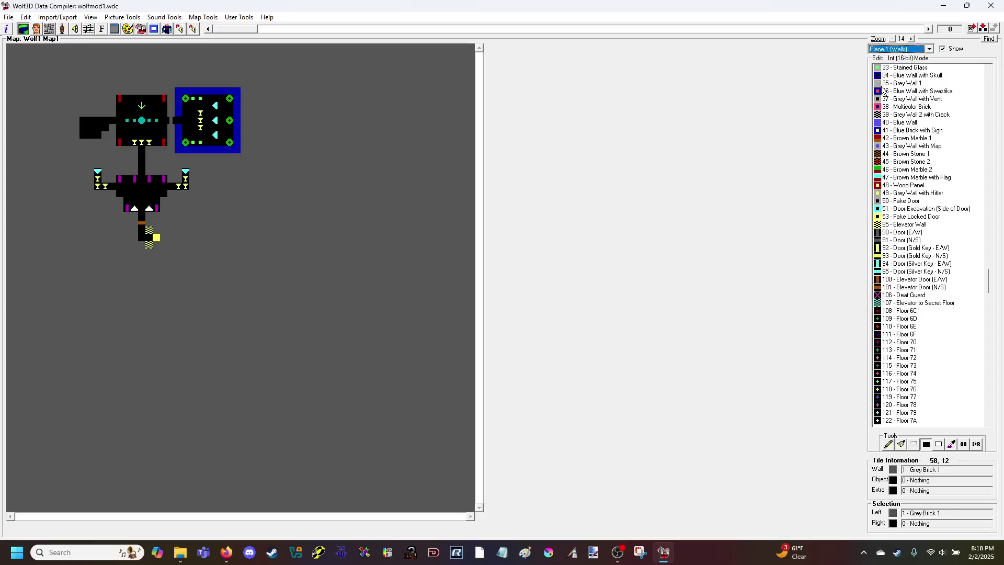
scroll(916, 164, "up", 9)
scroll(916, 163, "up", 2)
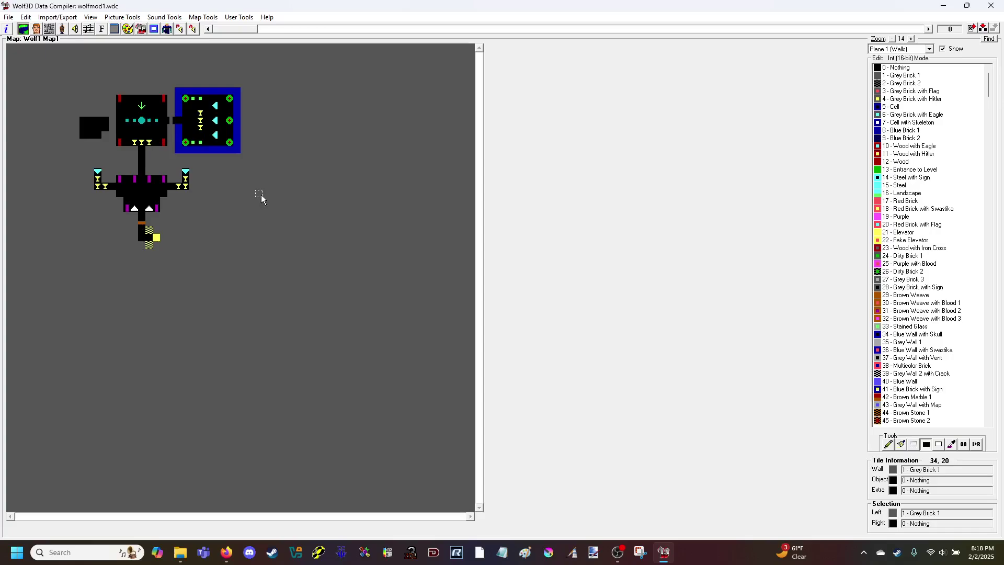
right_click(104, 123)
- Change the editing plane to Plane 2 (Object) and place 98 - Secret Door on the brick tile sealing the new chamber
scroll(932, 195, "down", 4)
scroll(932, 198, "down", 4)
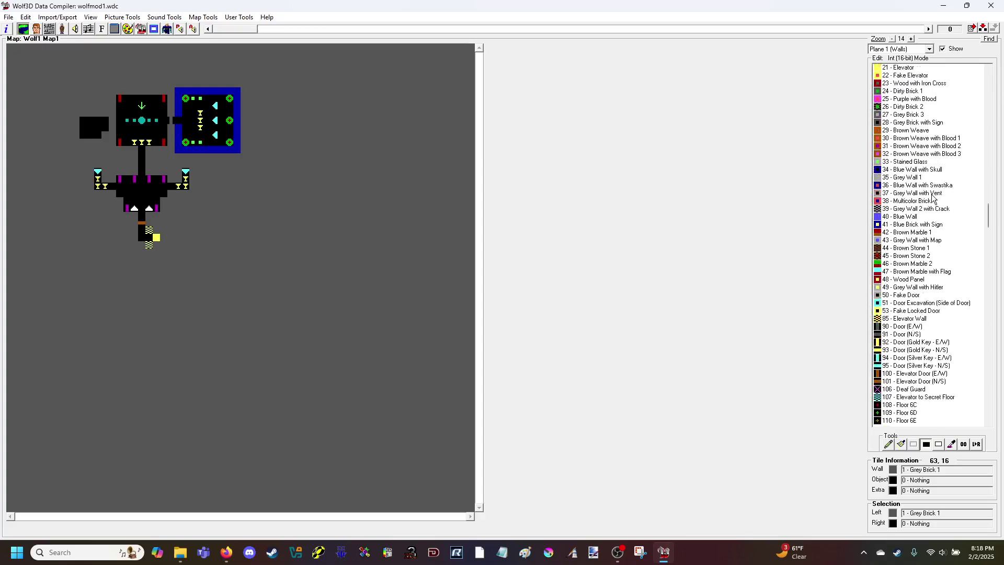
left_click(925, 49)
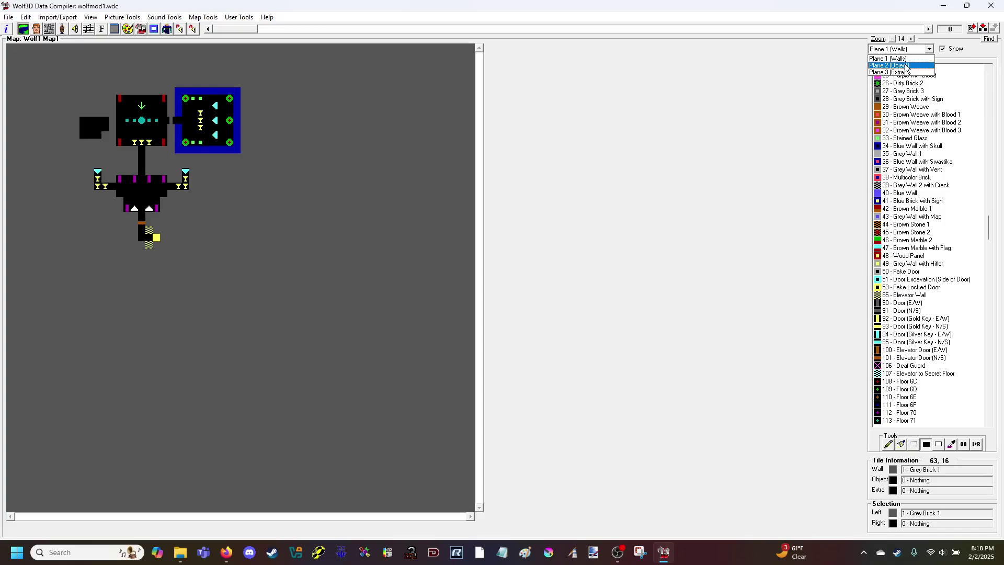
left_click(906, 65)
scroll(934, 190, "up", 2)
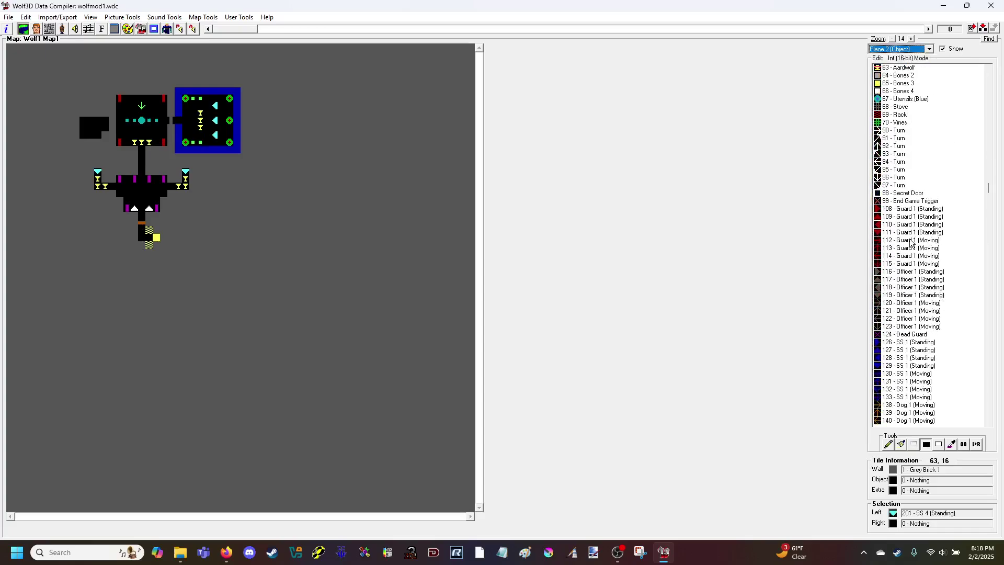
left_click(879, 194)
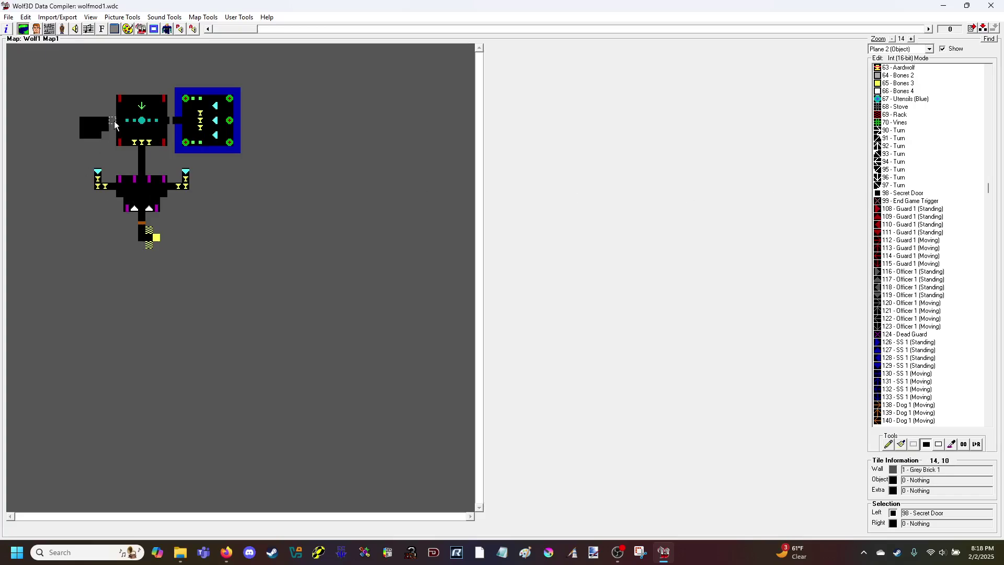
left_click(112, 121)
- Place three 32 - Skeleton objects in the secret chamber, one in the upper-left corner and two along the bottom row
scroll(935, 289, "up", 12)
scroll(934, 289, "down", 3)
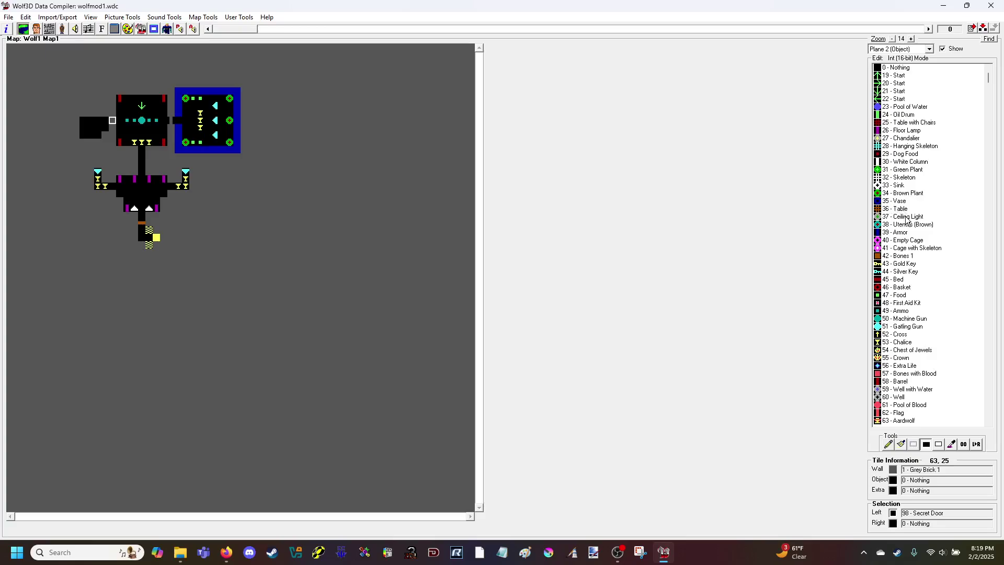
scroll(902, 215, "up", 3)
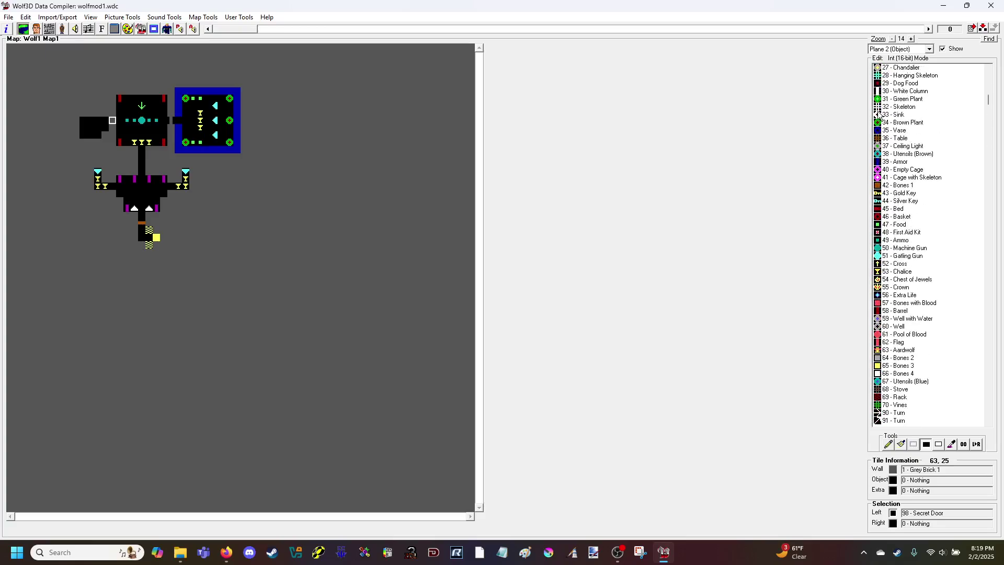
left_click(878, 108)
left_click(83, 135)
left_click(98, 135)
left_click(83, 120)
- Place three 55 - Crown treasures among the skeletons in the western half of the secret chamber
scroll(949, 232, "down", 6)
scroll(915, 219, "up", 3)
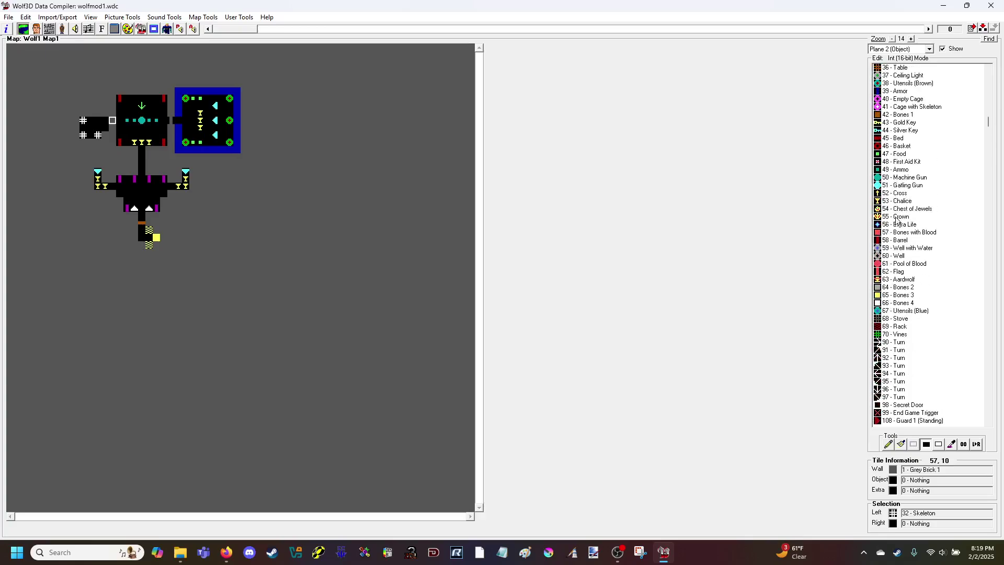
left_click(880, 217)
left_click(83, 128)
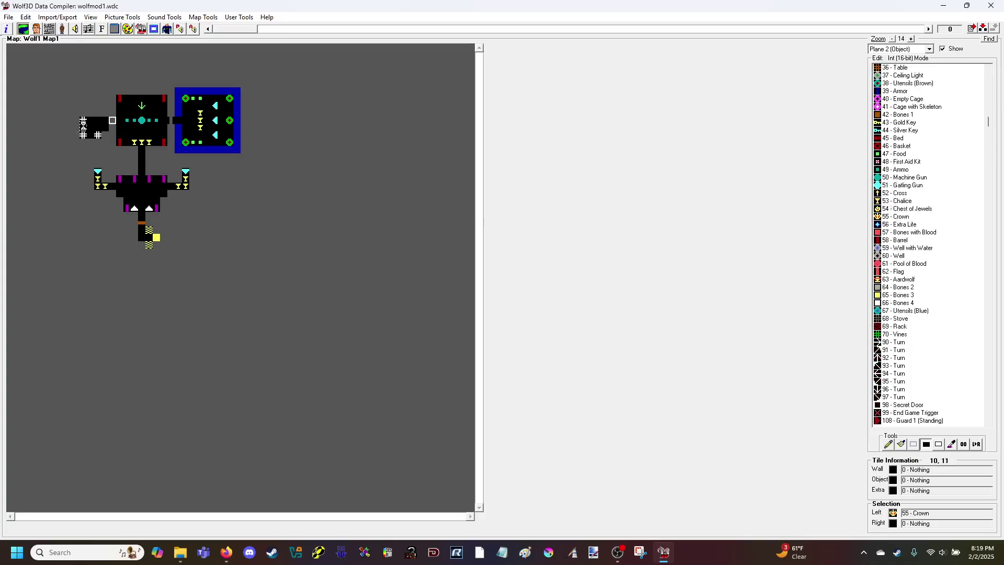
left_click(91, 121)
left_click(91, 129)
- Place 257 - Mutant 4 (Moving) between the two bottom skeletons in the secret chamber
scroll(923, 265, "down", 20)
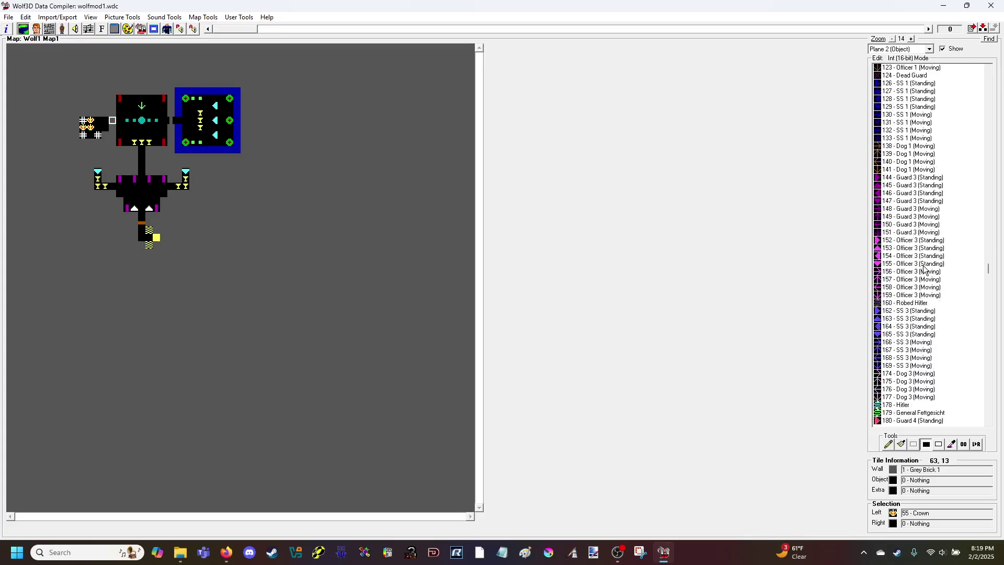
scroll(889, 351, "down", 5)
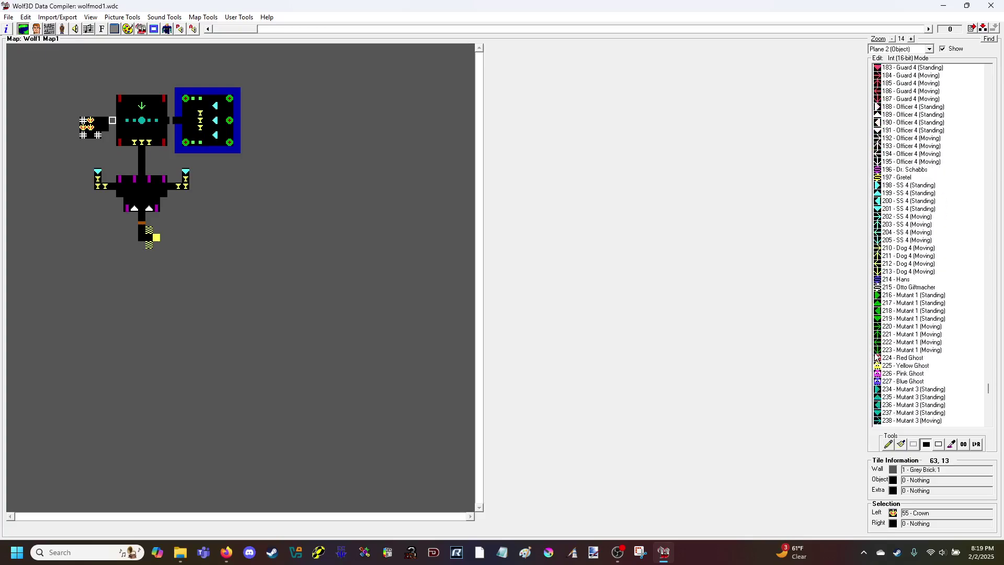
scroll(893, 352, "down", 4)
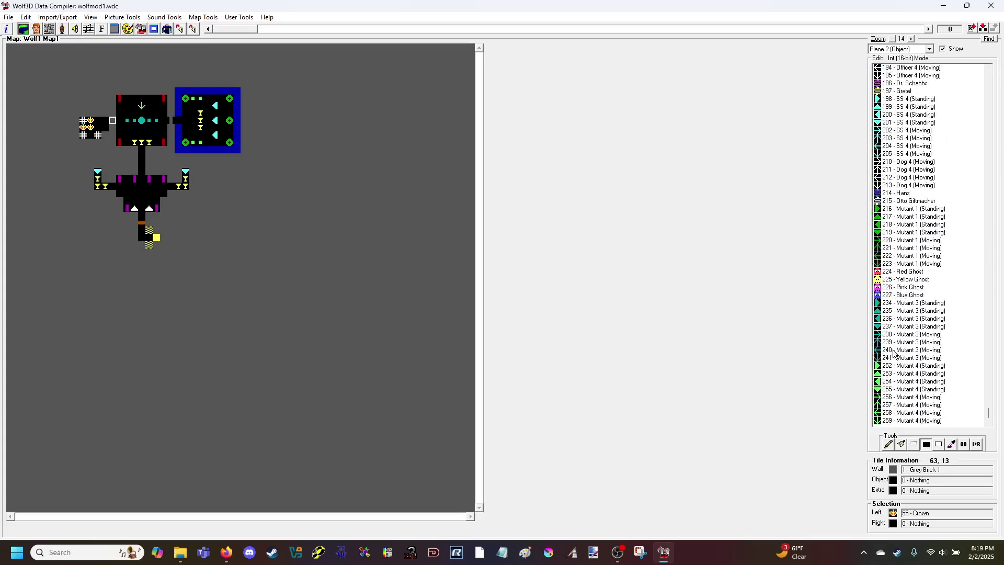
left_click(878, 405)
left_click(91, 134)
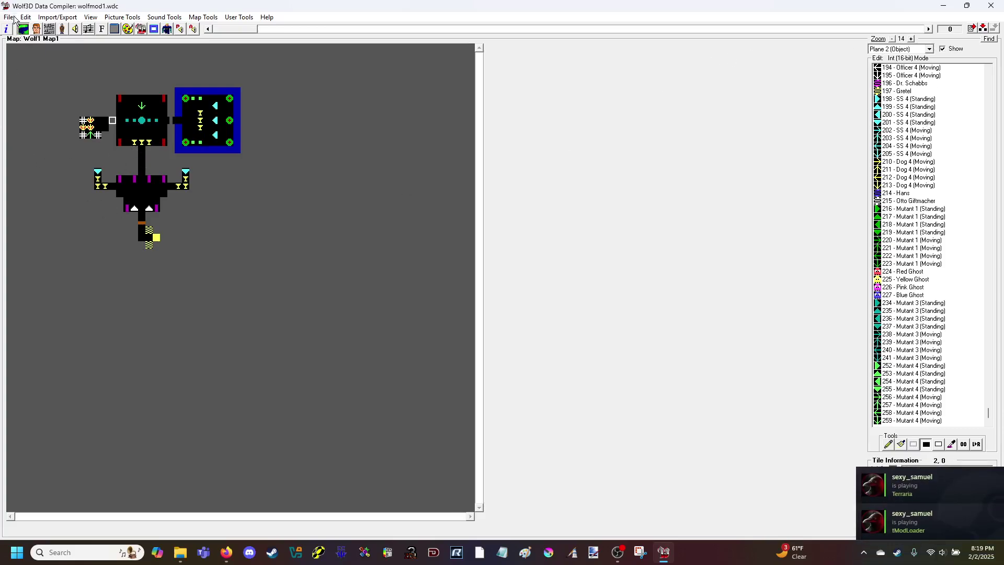
- Compile all of the project's data files and dismiss the compile status
left_click(10, 17)
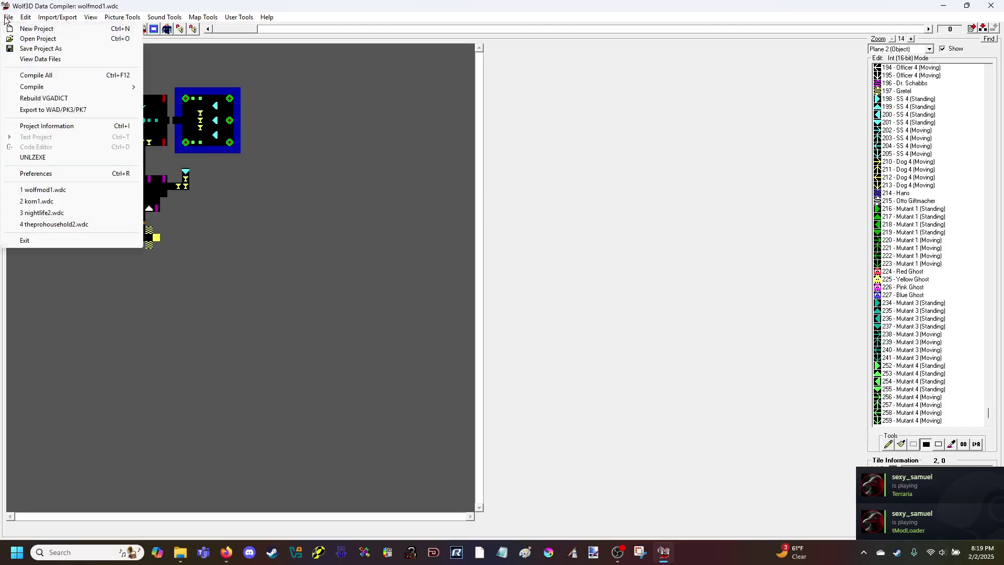
left_click(26, 76)
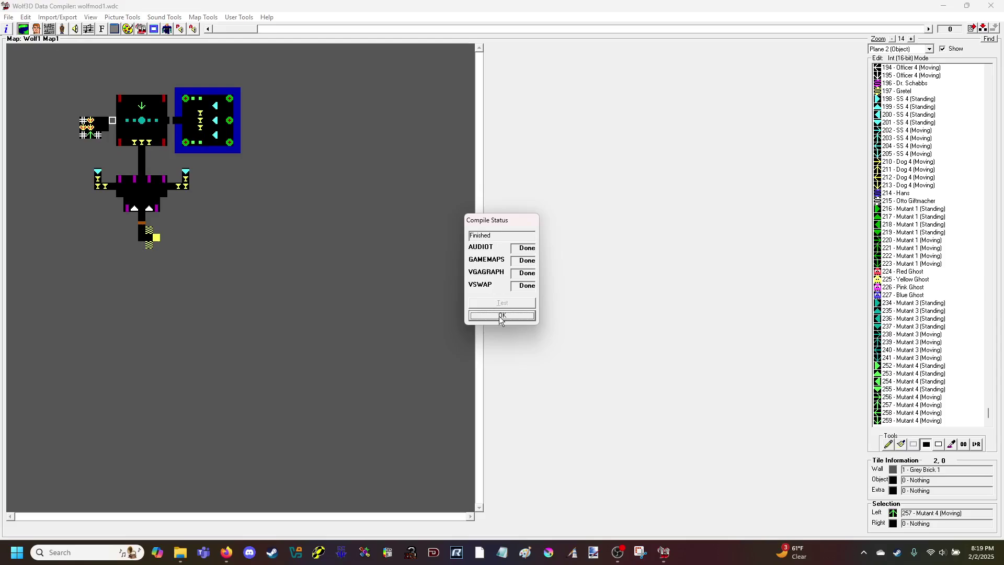
left_click(501, 316)
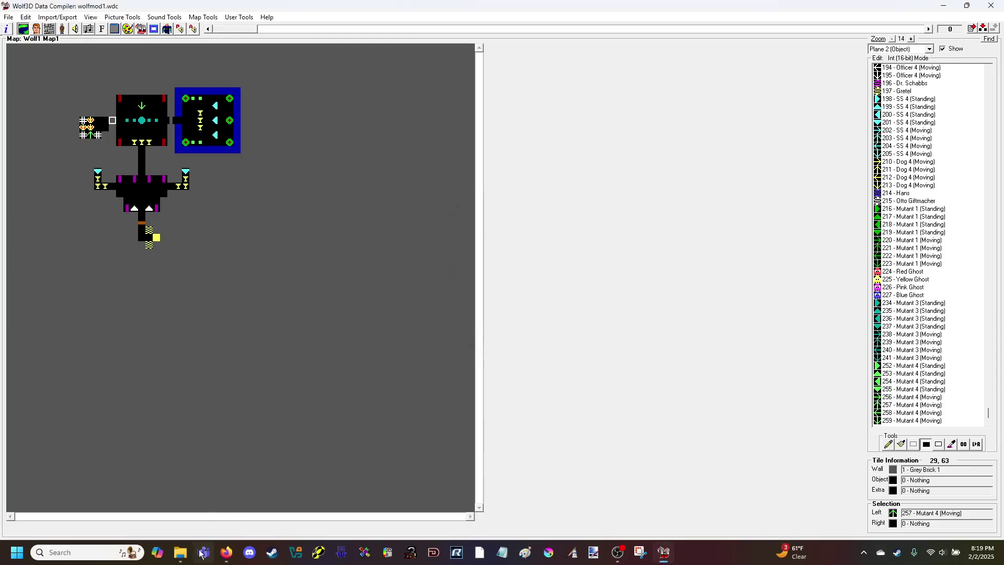
- Switch to File Explorer and launch the compiled GAMEMAPS.WL6 with ecwolf.exe, choosing Wolfenstein 3D (*.WL6) as the IWAD
mouse_move(184, 555)
left_click(149, 505)
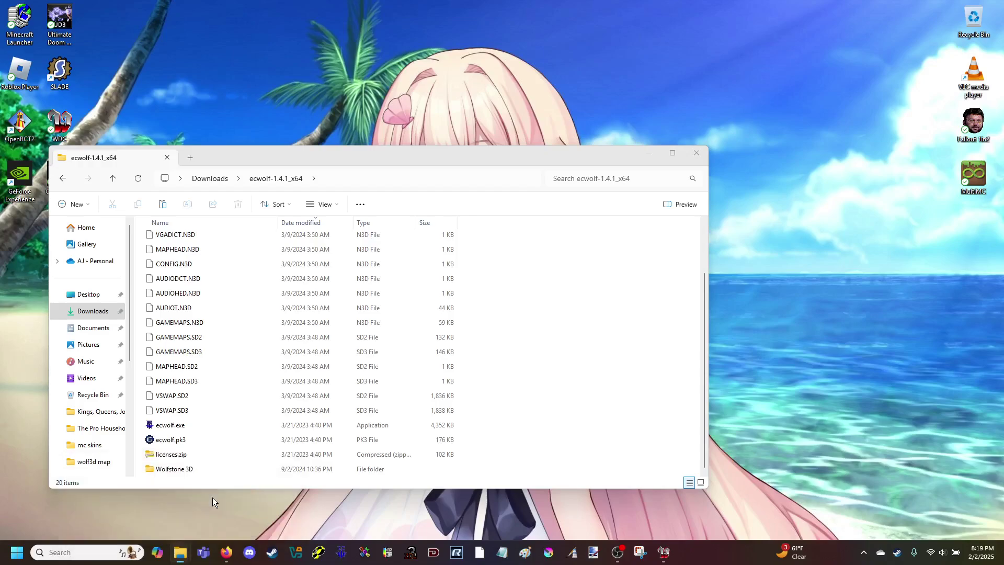
left_click(213, 498)
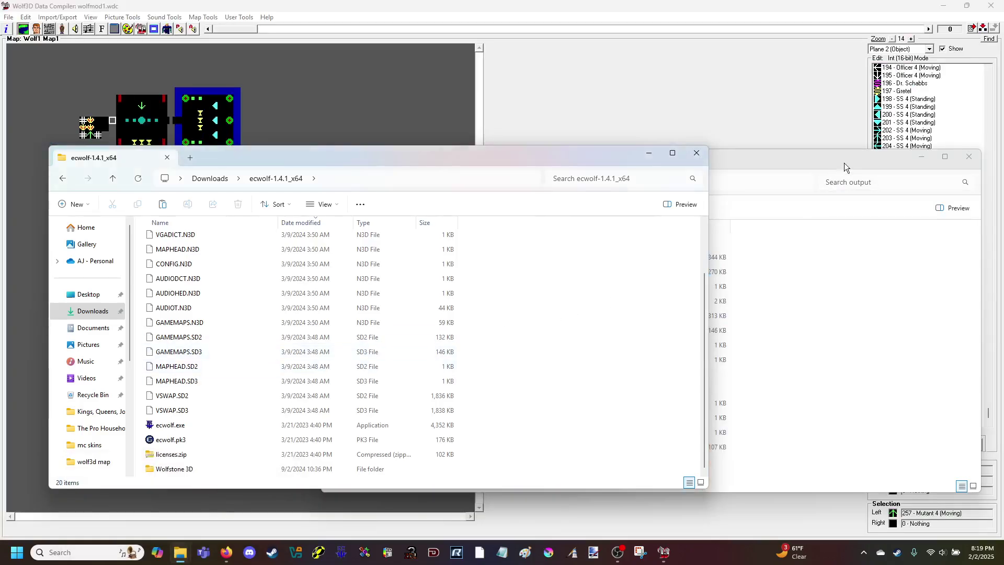
left_click(820, 158)
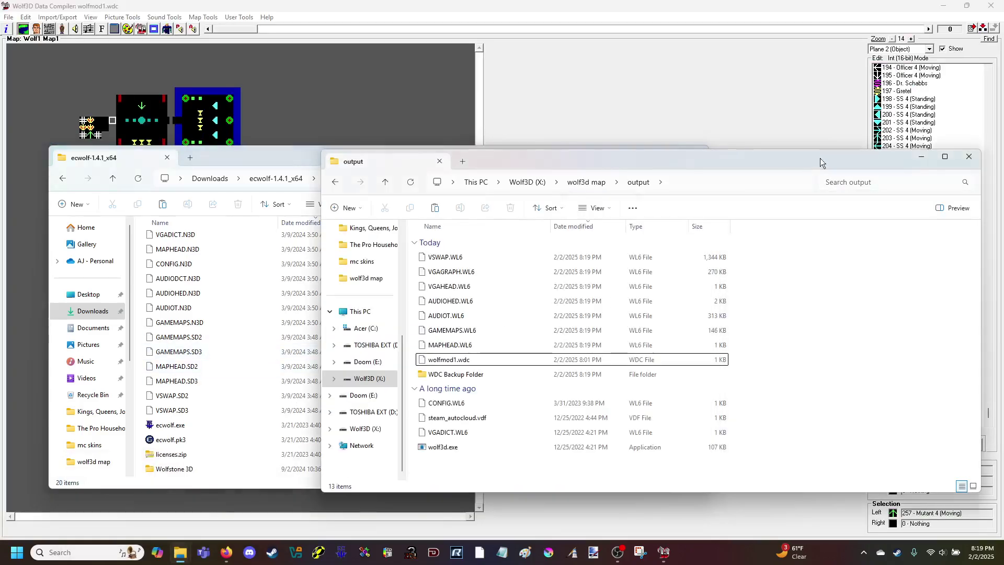
left_click(460, 336)
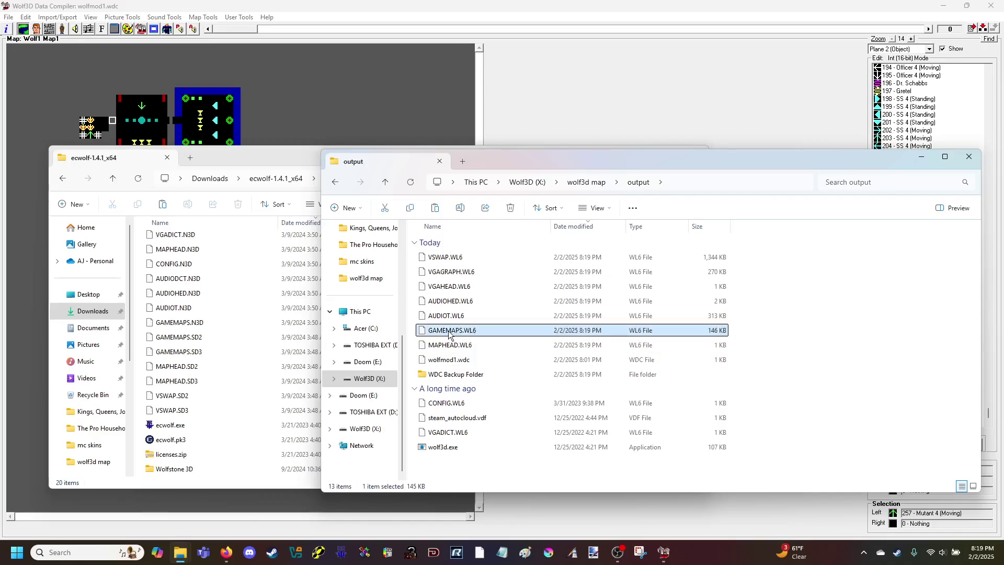
left_click_drag(448, 335, 172, 424)
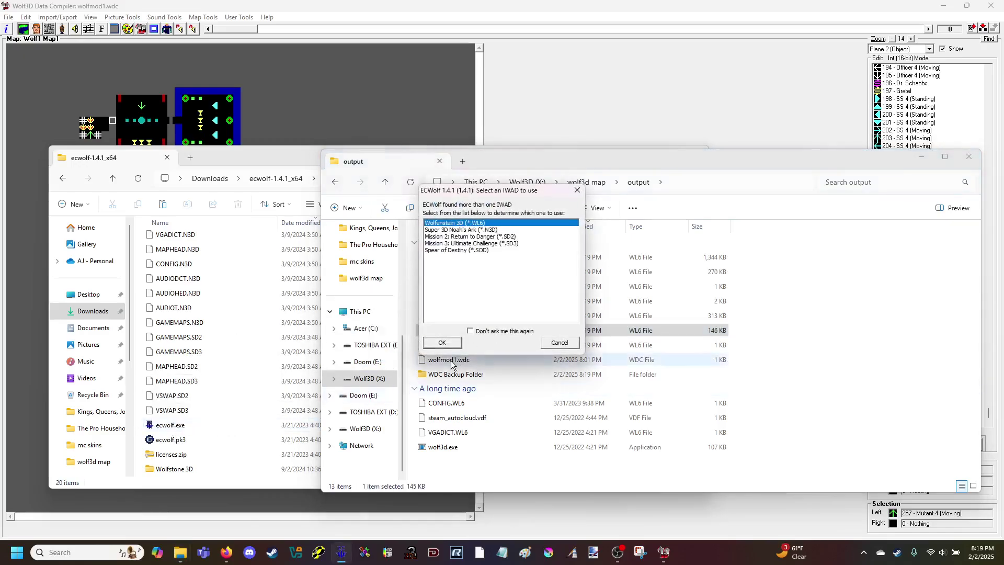
left_click(442, 344)
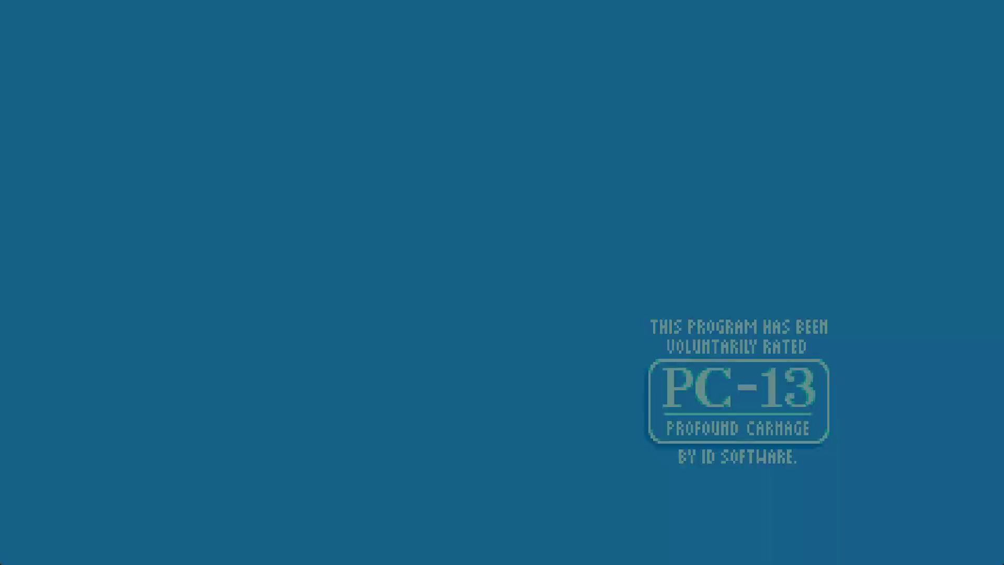
- Skip the intro screen and start a new game, picking the first episode and the next difficulty down from the default
key("Return")
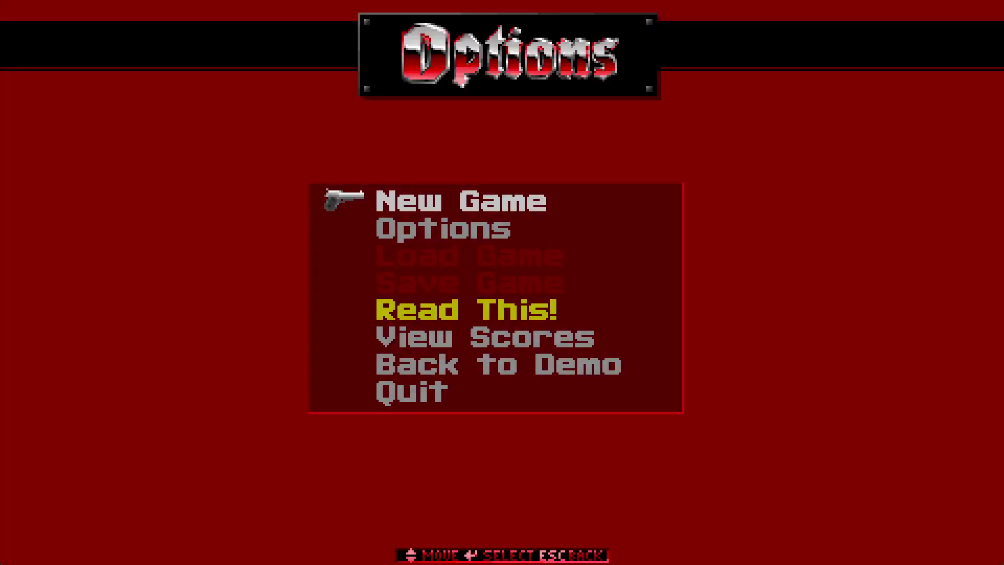
key("Return")
key("Return")
key("Down")
key("Return")
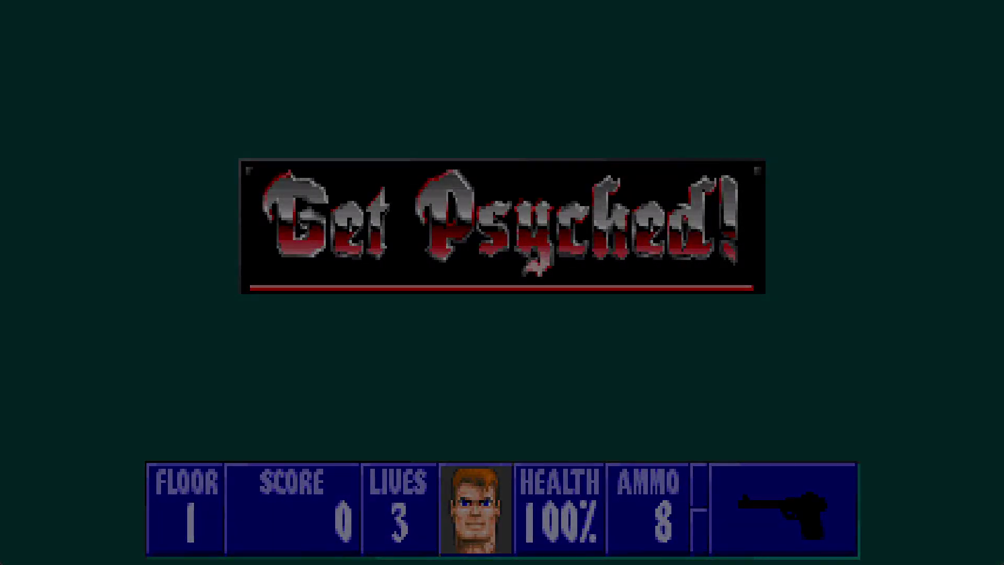
- Move through the starting room and collect the machine gun and ammo clips in its middle
key("Up")
key("Left")
key("Left")
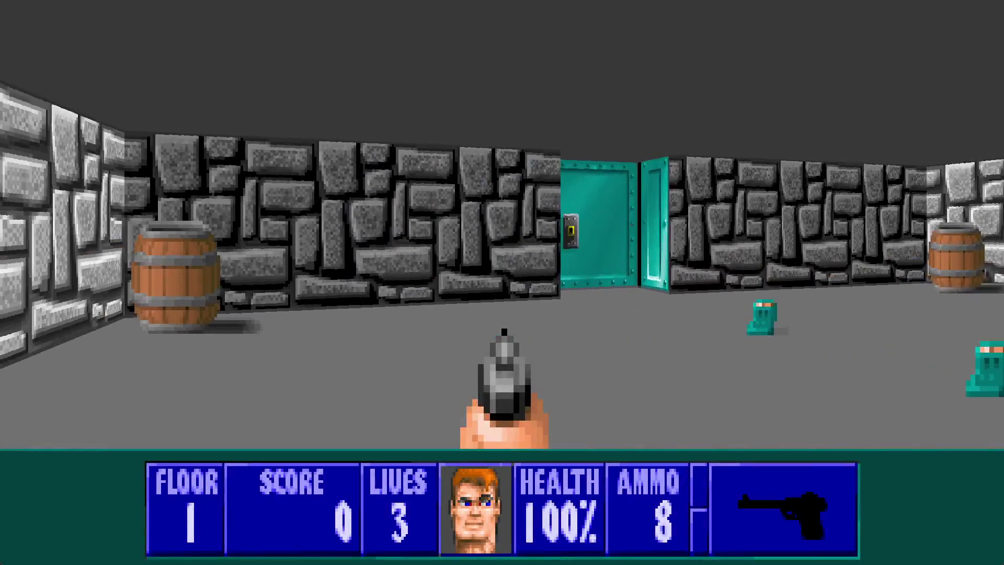
key("Right")
key("Up")
key("Right")
key("Up")
key("Left")
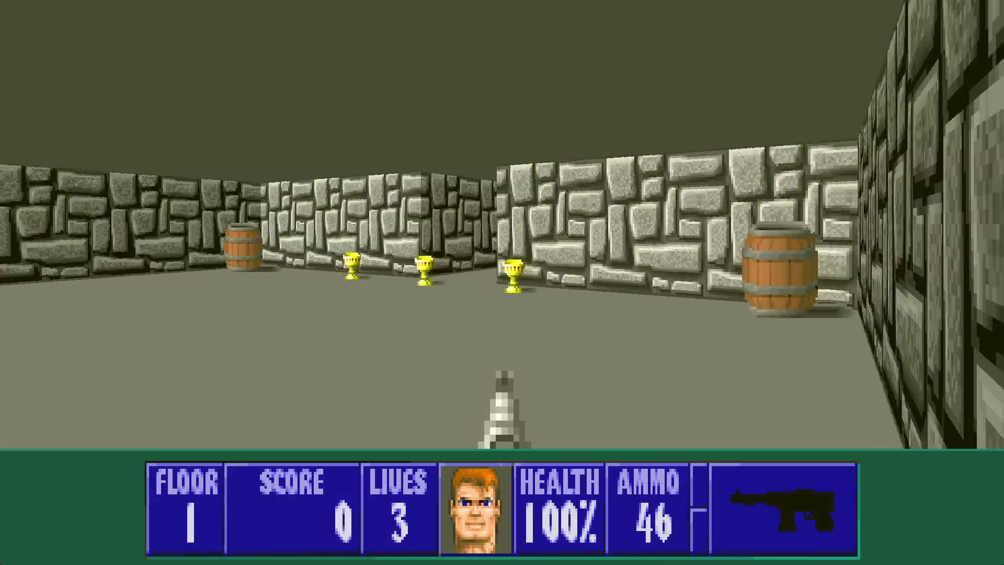
- Advance past the chalices to the south corridor and shoot the approaching enemies
key("Right")
key("ctrl")
key("Up")
key("ctrl")
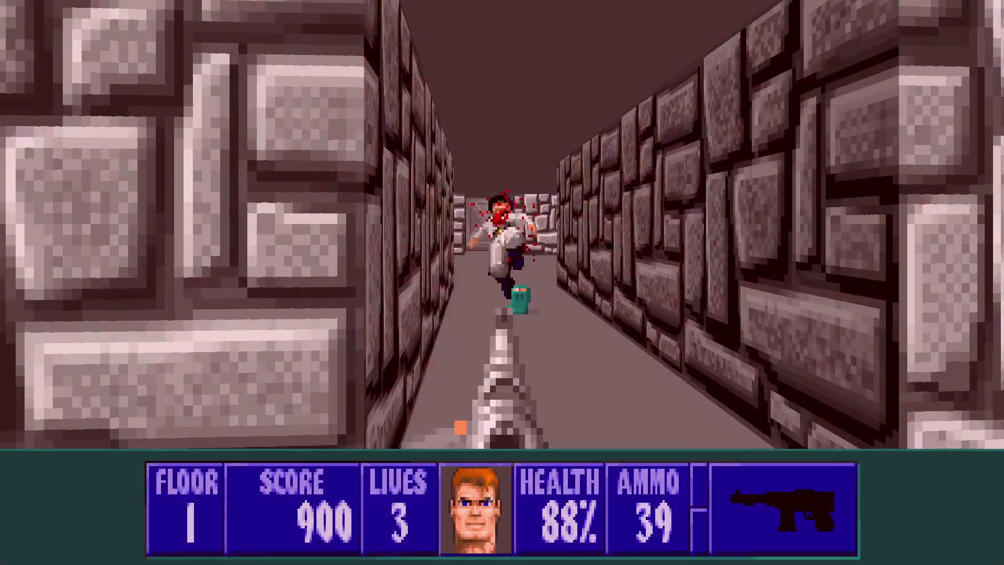
- Finish off the enemy in the south corridor and return to the starting room with the barrels
key("Right")
key("Up")
key("Right")
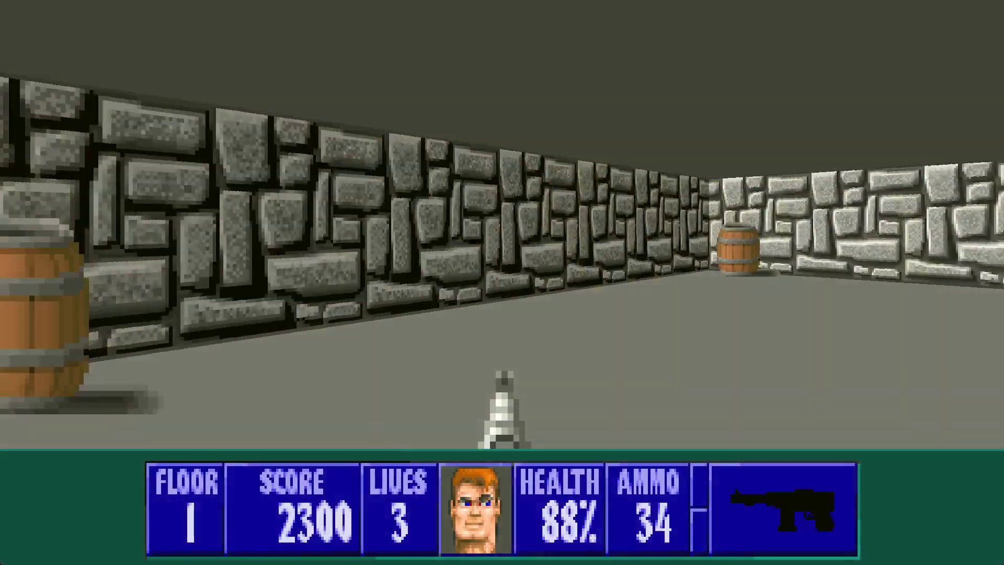
key("Left")
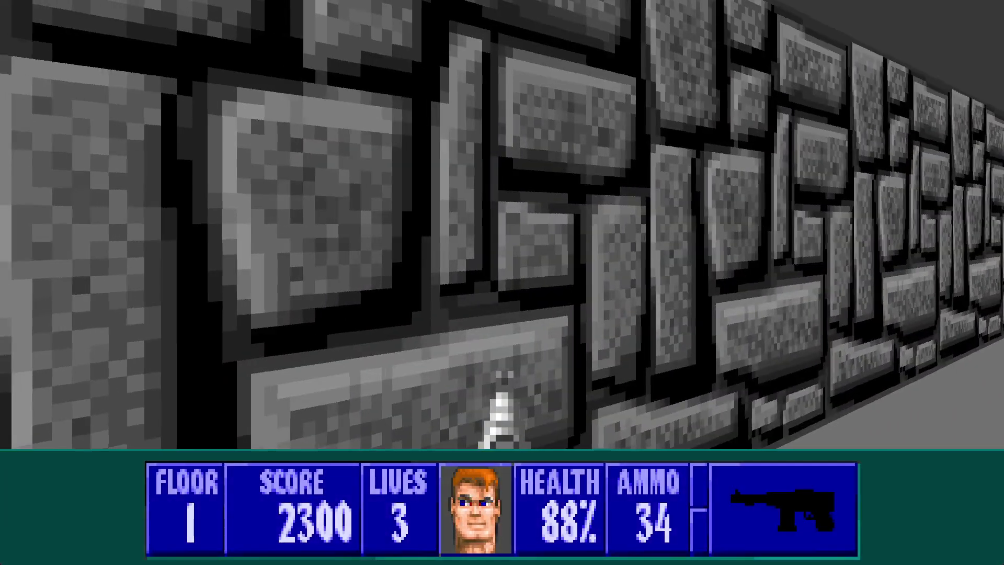
key("Up")
key("Right")
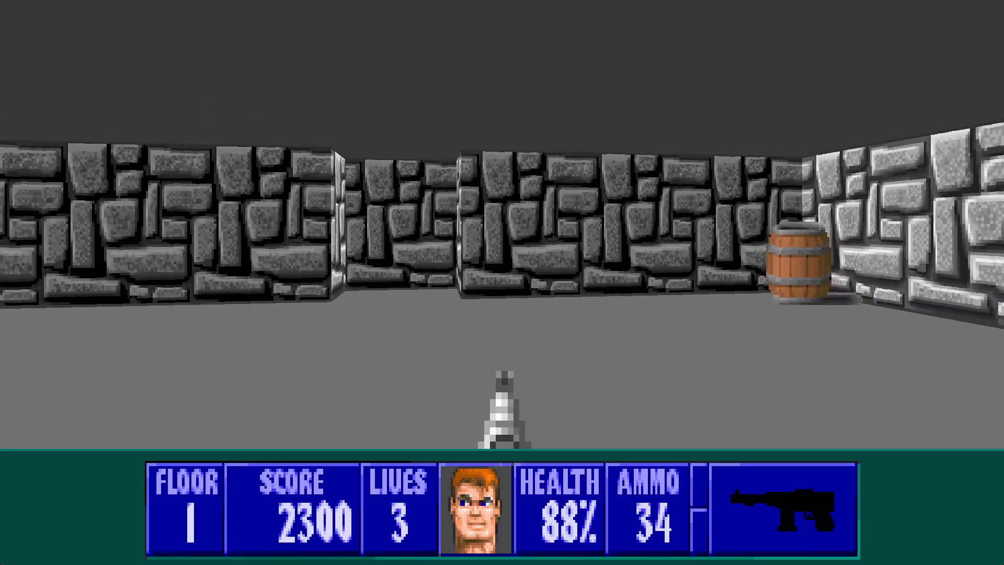
- Push open the secret wall on the starting room's west side and view the passage behind it
key("Left")
key("Up")
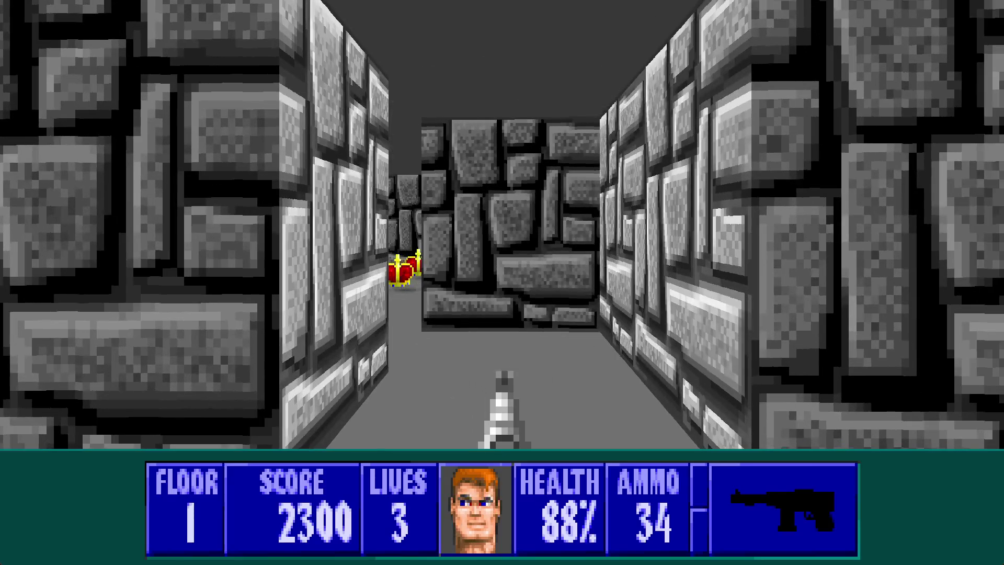
key("Up")
key("Left")
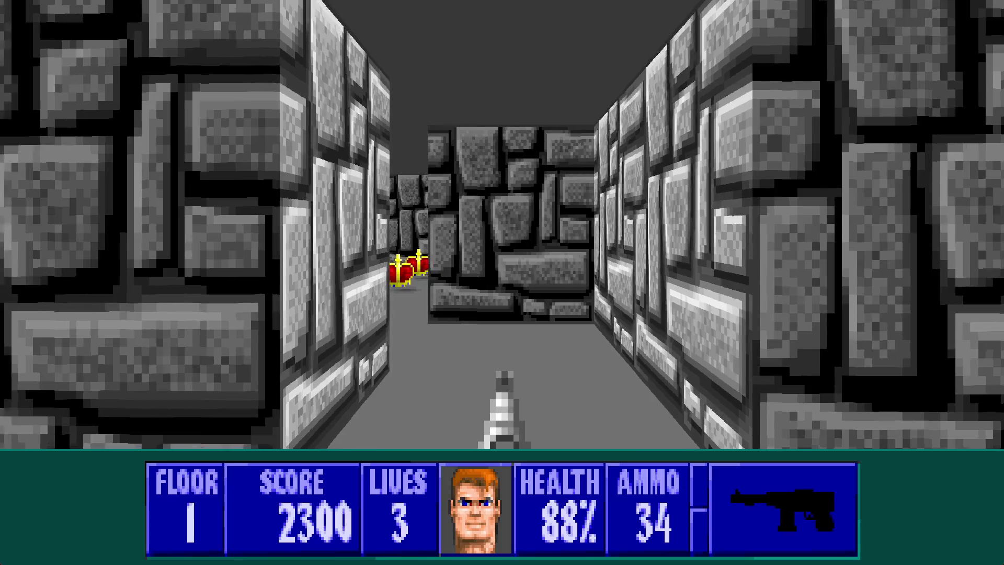
key("Up")
key("Right")
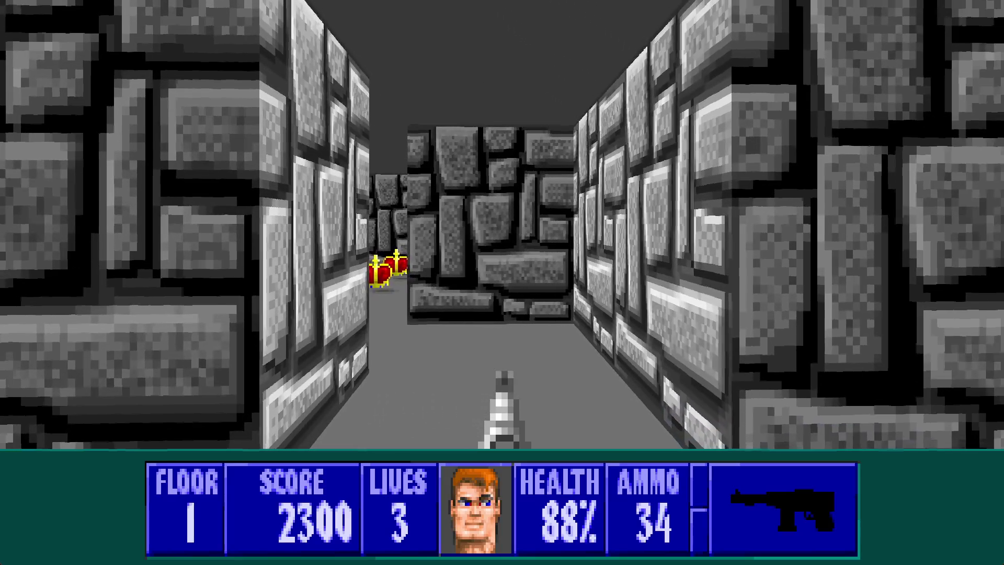
key("Left")
key("Right")
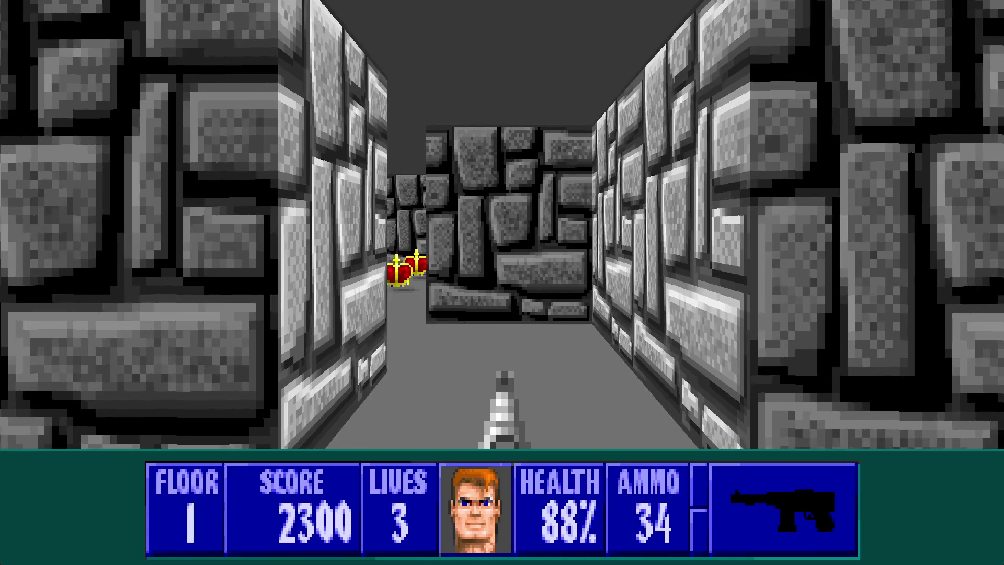
- Go through the secret passage toward the crowns and fire a short burst at the room's entrance
key("Up")
key("Left")
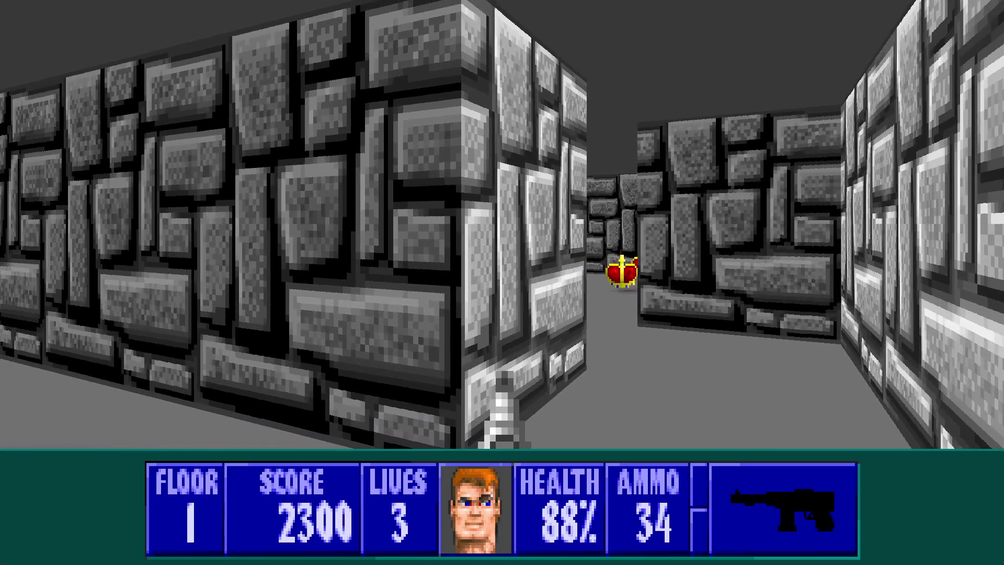
key("Up")
key("Down")
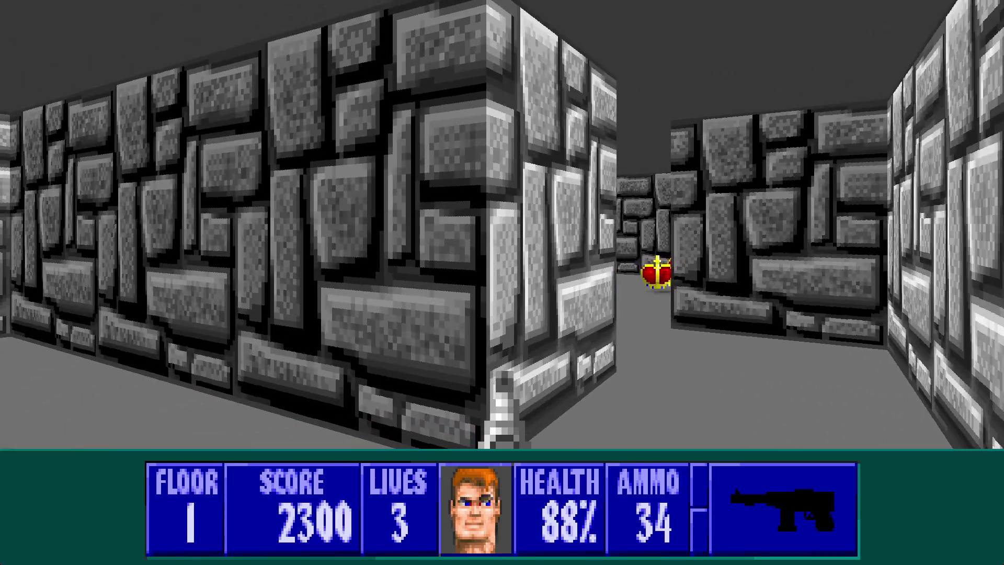
key("Left")
key("ctrl")
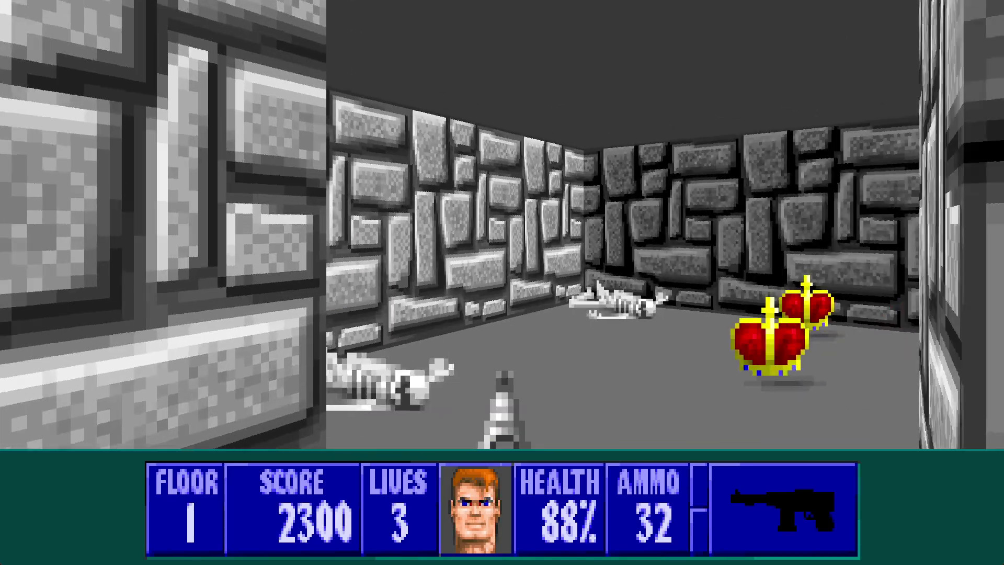
- Enter the secret room, shoot the mutant guarding it and collect the crowns
key("Up")
key("Right")
key("Left")
key("Up")
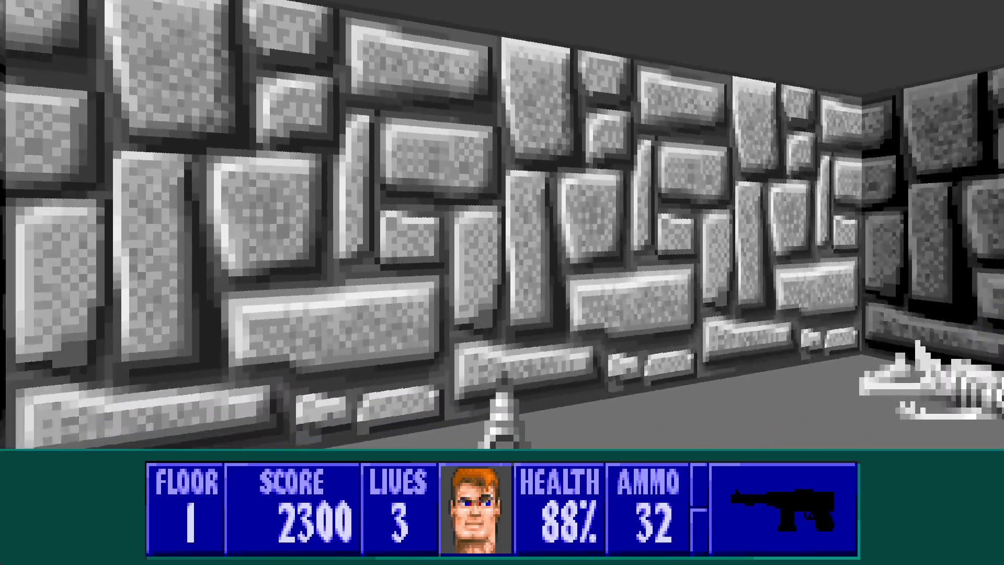
key("Right")
key("ctrl")
key("ctrl")
key("Up")
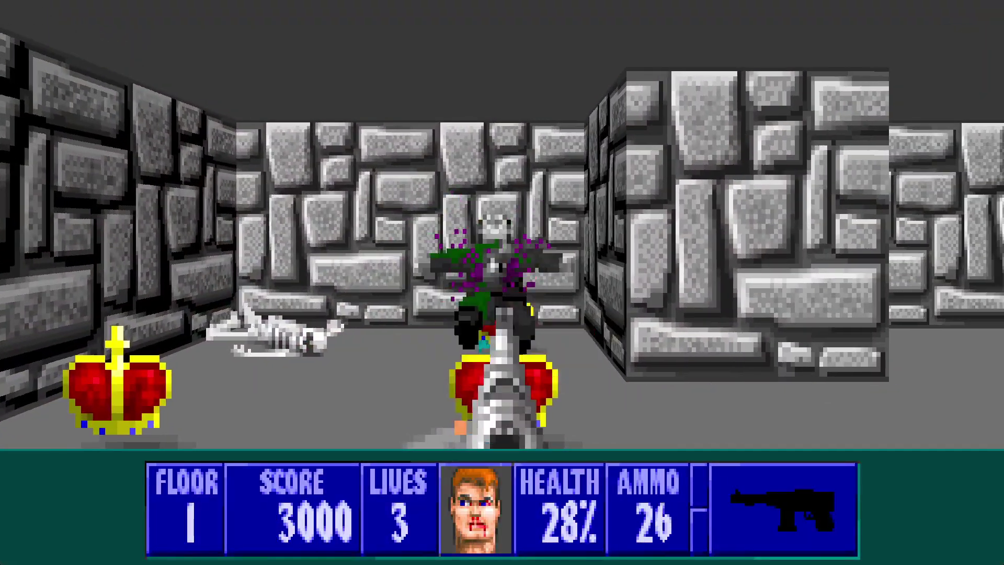
key("Right")
key("Left")
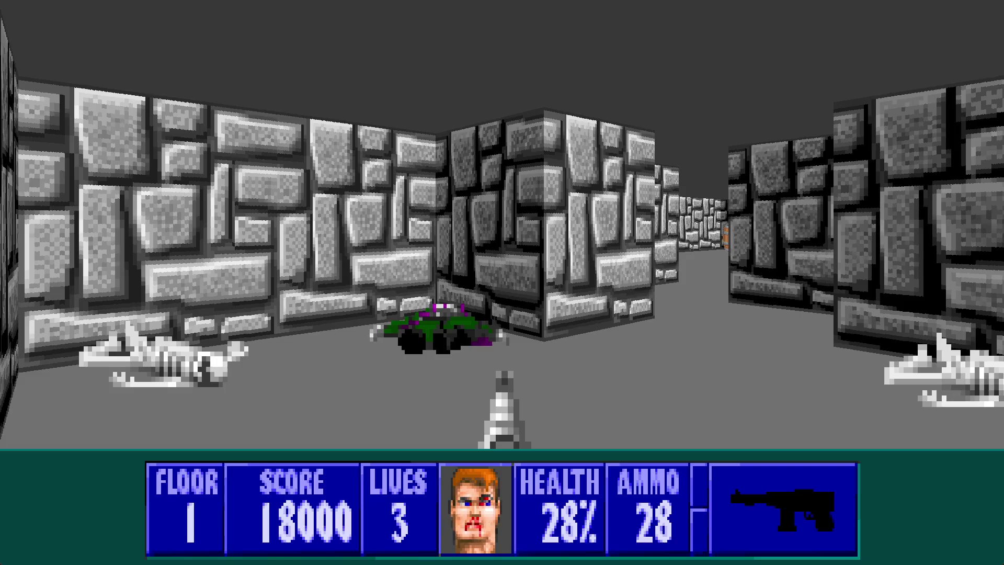
- Look around the secret room, checking the skeletons, the dead mutant and the walls around the pushed block
key("Up")
key("Right")
key("Left")
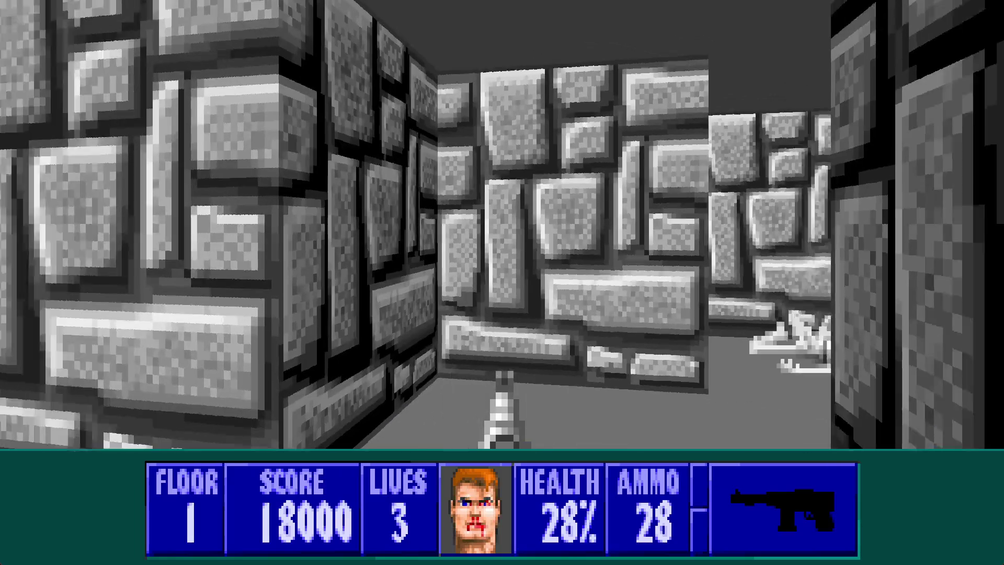
key("Right")
key("Up")
key("Left")
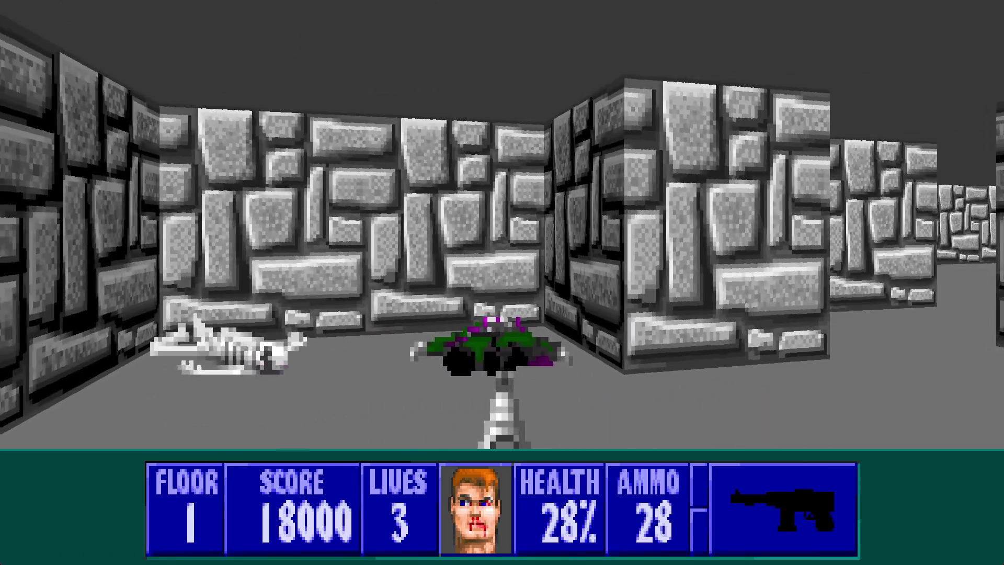
key("Right")
key("Up")
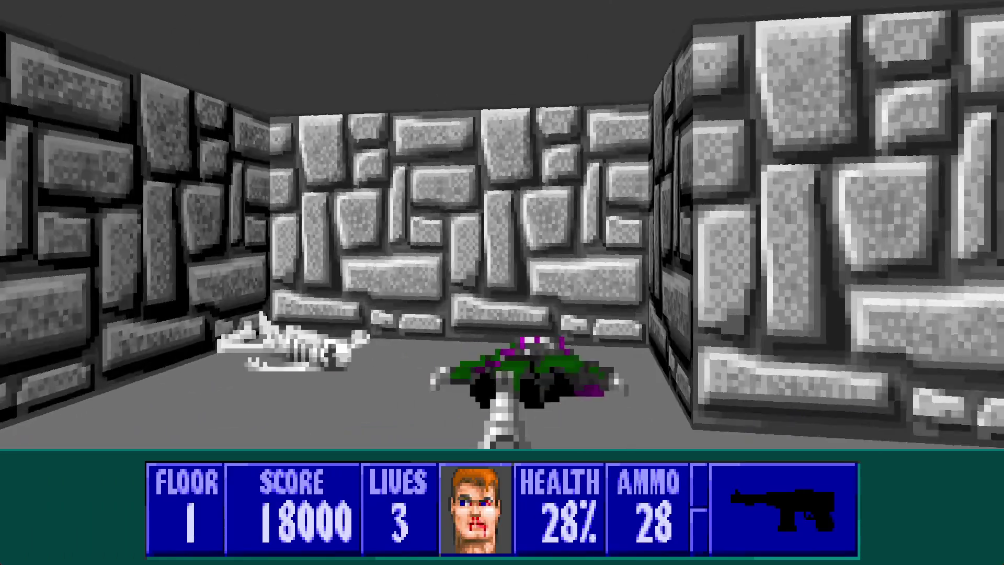
- Leave the secret room and return to the starting room, facing the corridor between the barrels
key("Right")
key("Up")
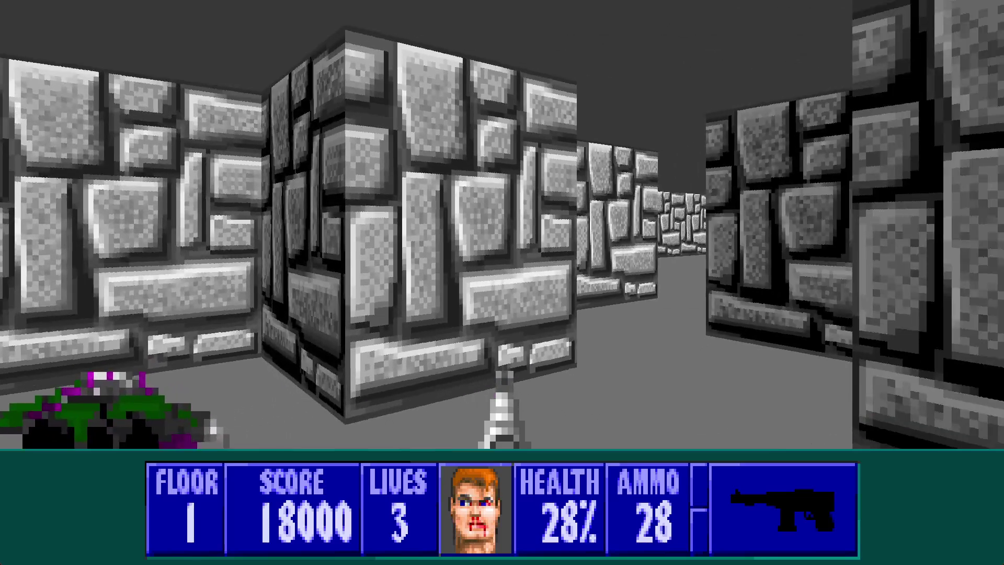
key("Right")
key("Up")
key("Right")
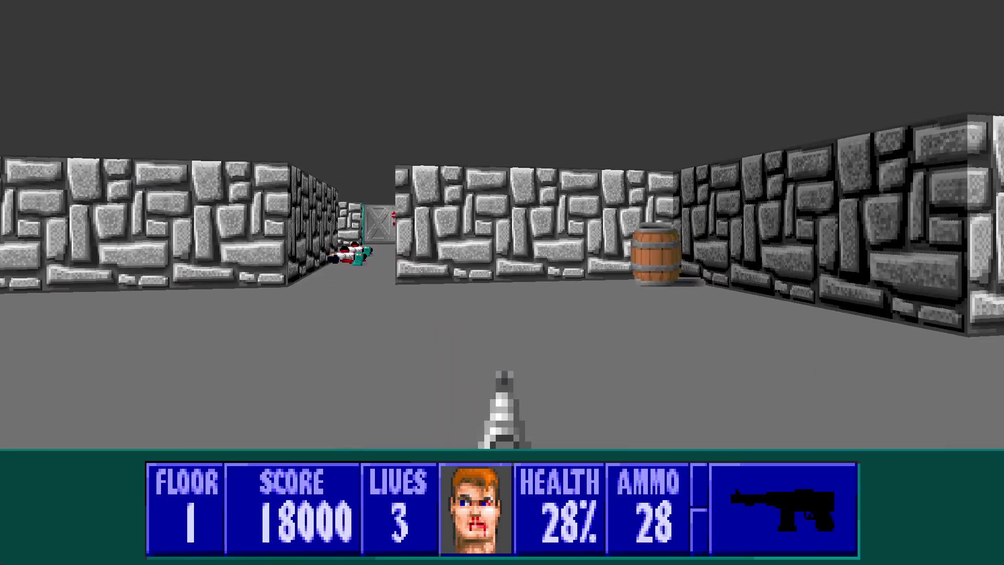
key("Left")
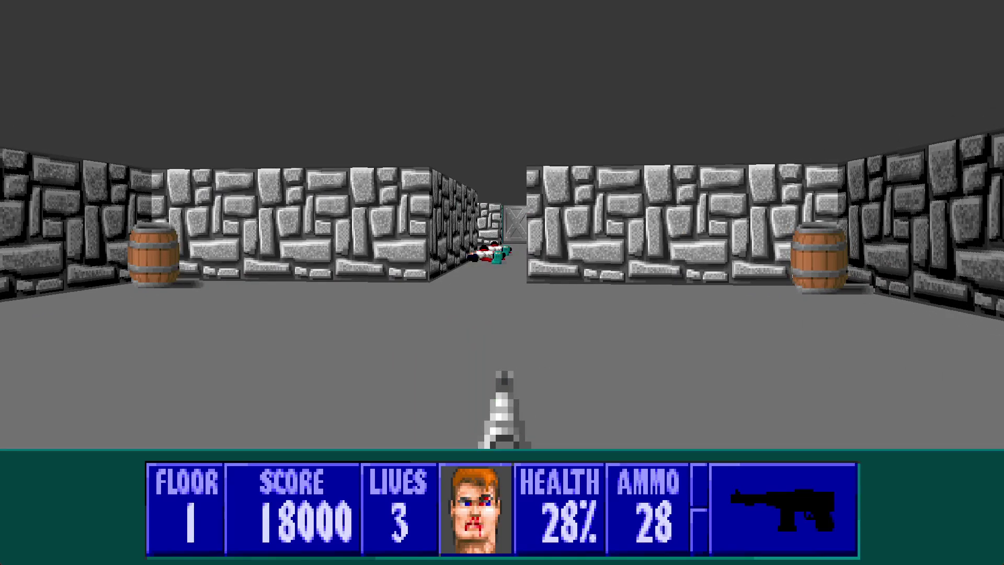
- Quit the playtest from the game's Options menu and confirm the exit
key("Escape")
key("Up")
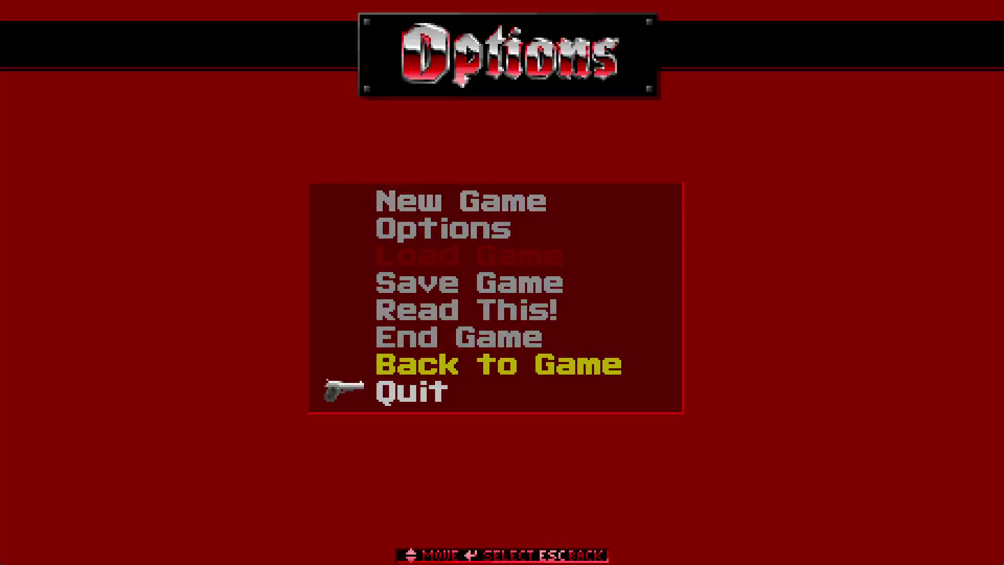
key("Return")
key("y")
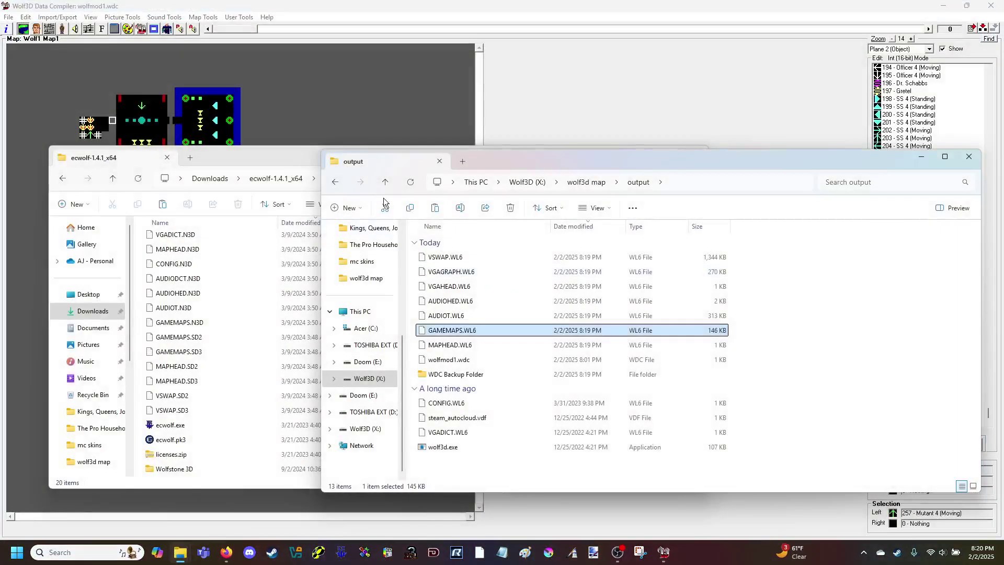
- Switch to WDC, go to Wolf1 Map2 and erase it with Clear Map (Solid), confirming the erasure
left_click(520, 92)
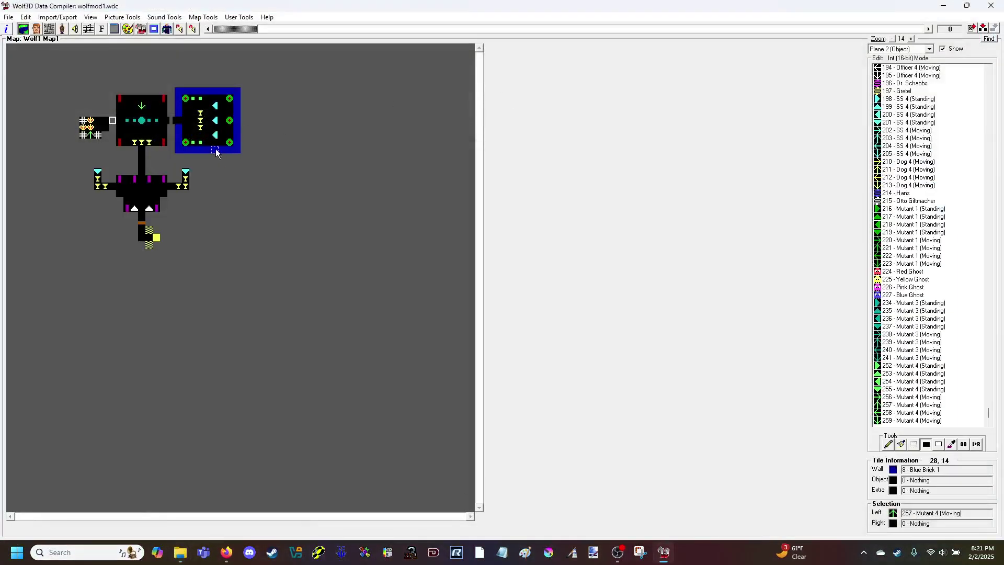
left_click(928, 30)
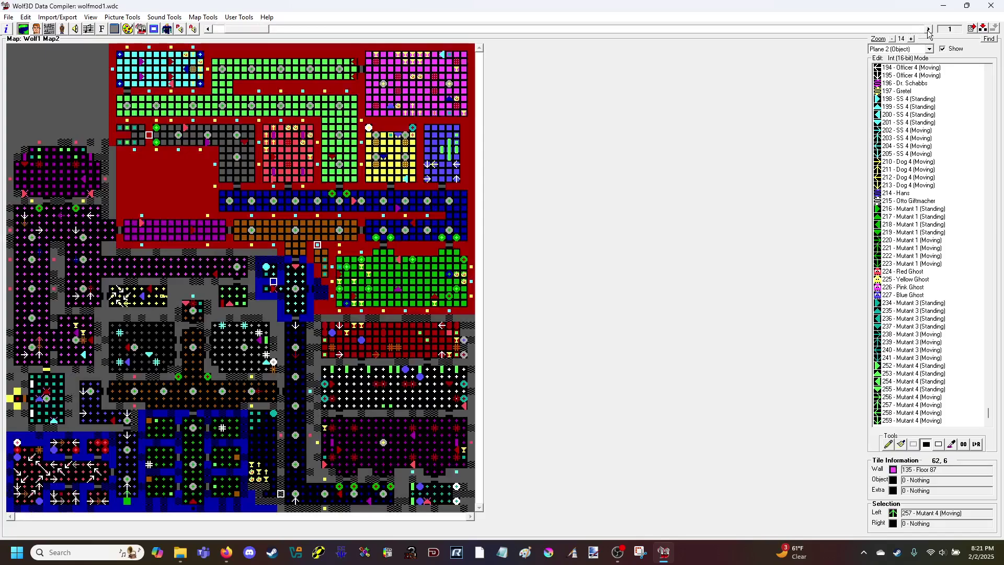
left_click(203, 18)
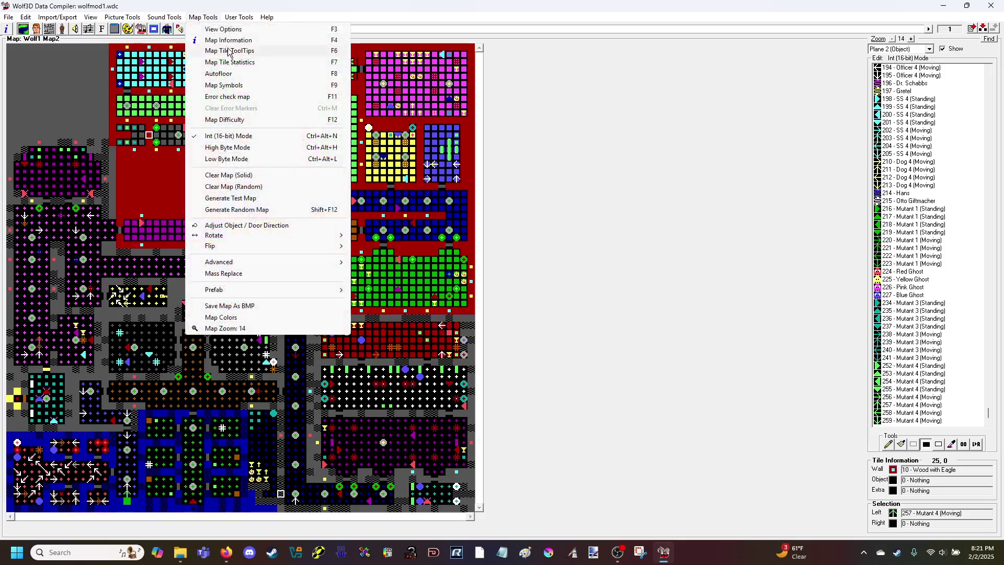
left_click(235, 176)
left_click(505, 304)
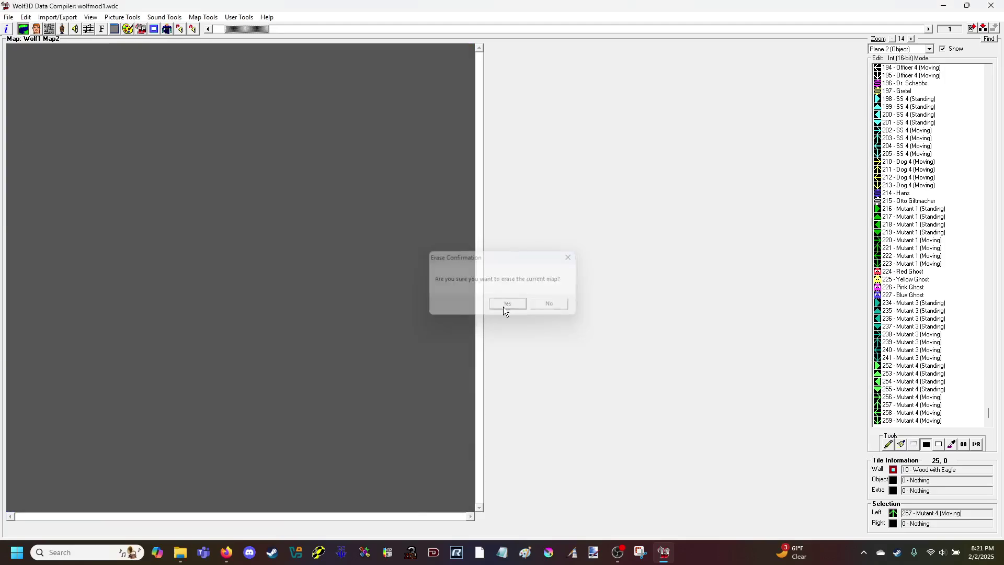
- Return to Wolf1 Map1 in the map editor
left_click(207, 29)
left_click(9, 17)
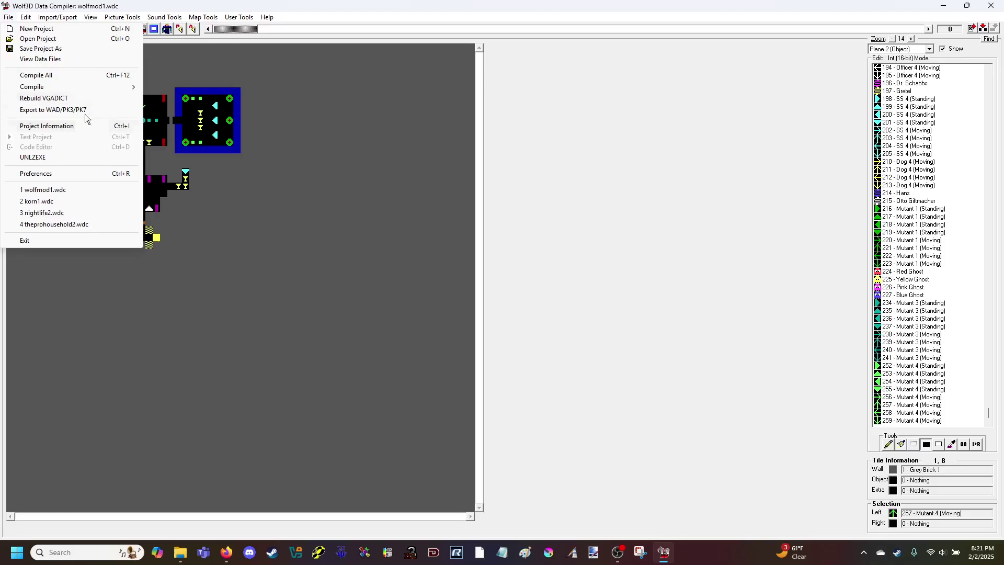
left_click(621, 157)
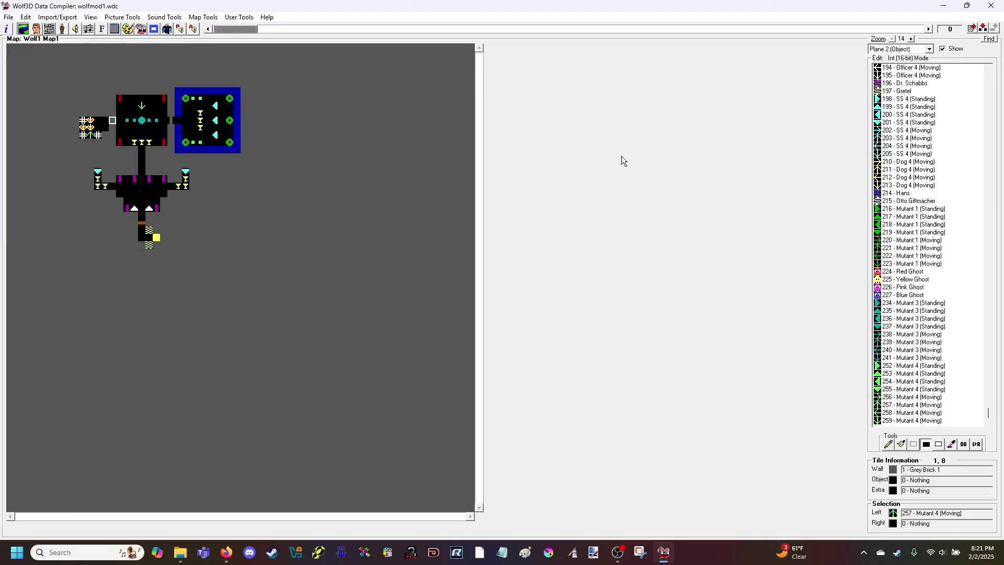